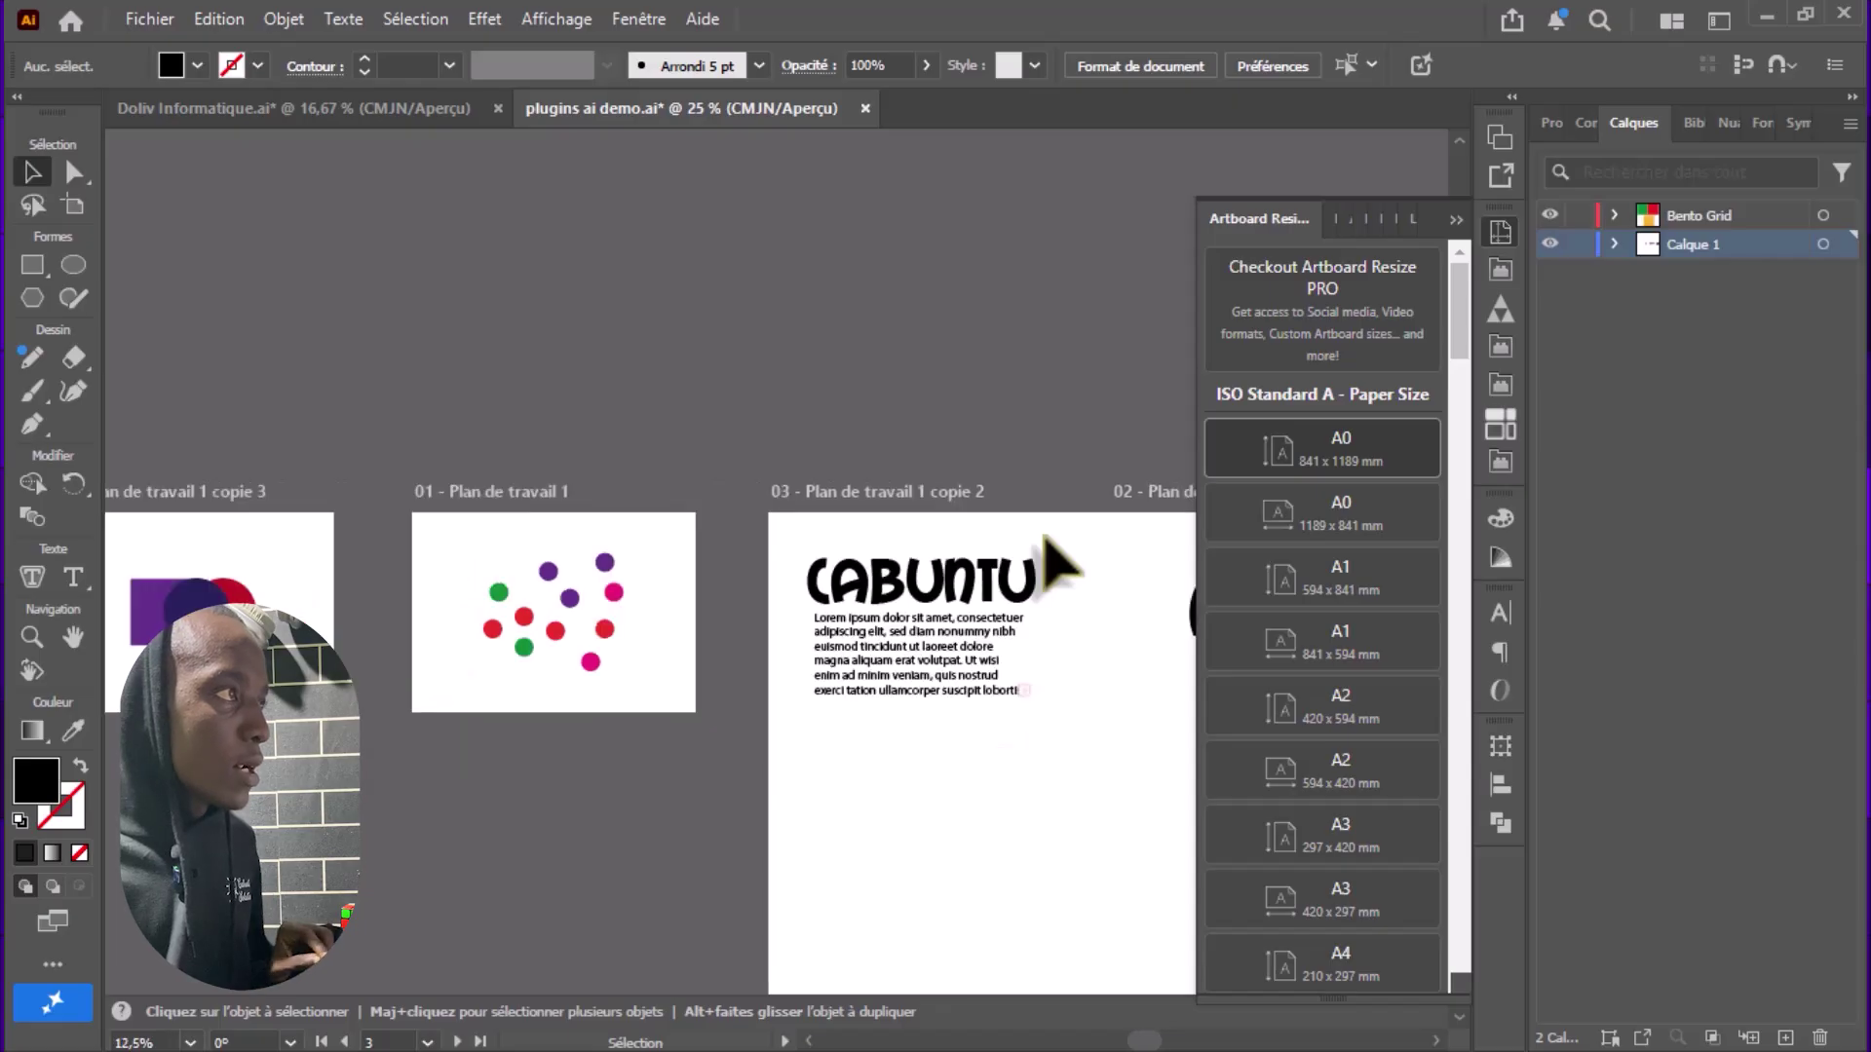
- Resize artboard 03 to portrait A4, 210 x 297 mm, with the Artboard Resize plugin
{"action": "left_click", "coordinate": [1301, 522]}
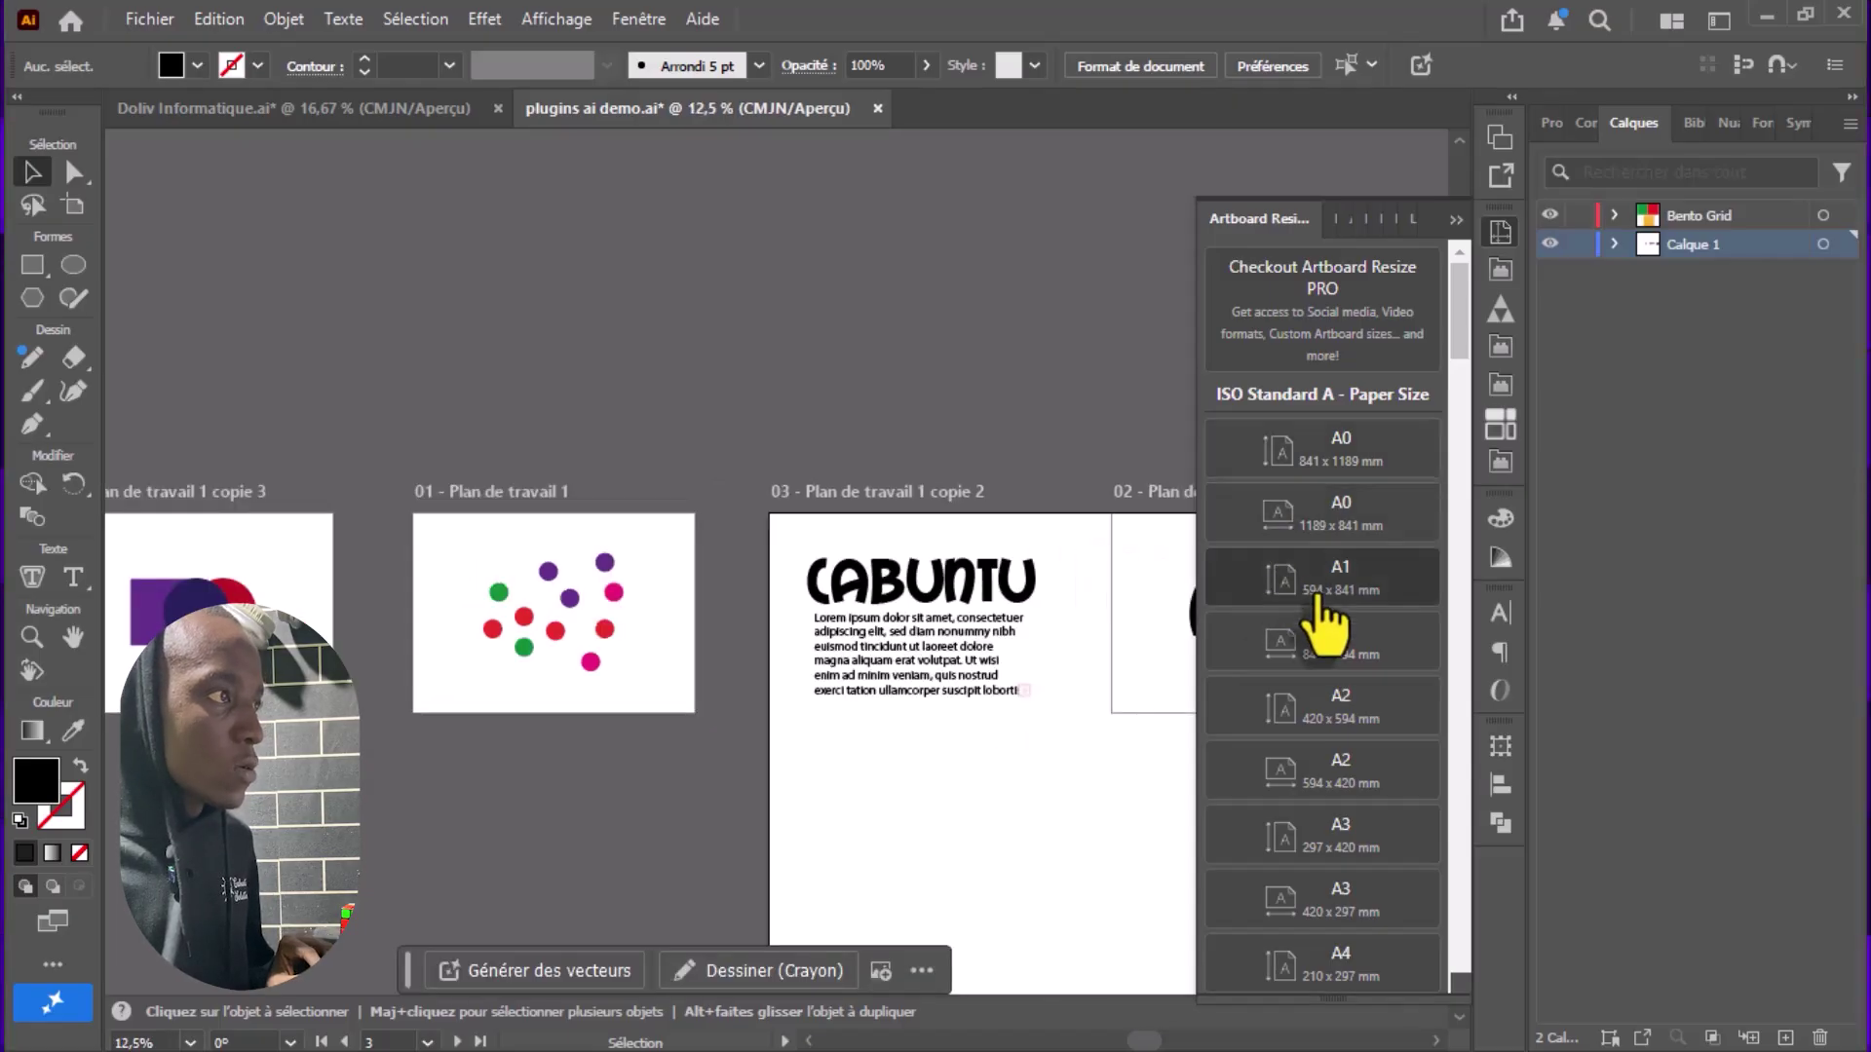
{"action": "left_click", "coordinate": [1354, 960]}
{"action": "scroll", "coordinate": [894, 636], "scroll_direction": "up", "scroll_amount": 1}
- Scale down the CABUNTU title and its paragraph together so they fit inside the portrait A4 artboard
{"action": "left_click", "coordinate": [941, 657]}
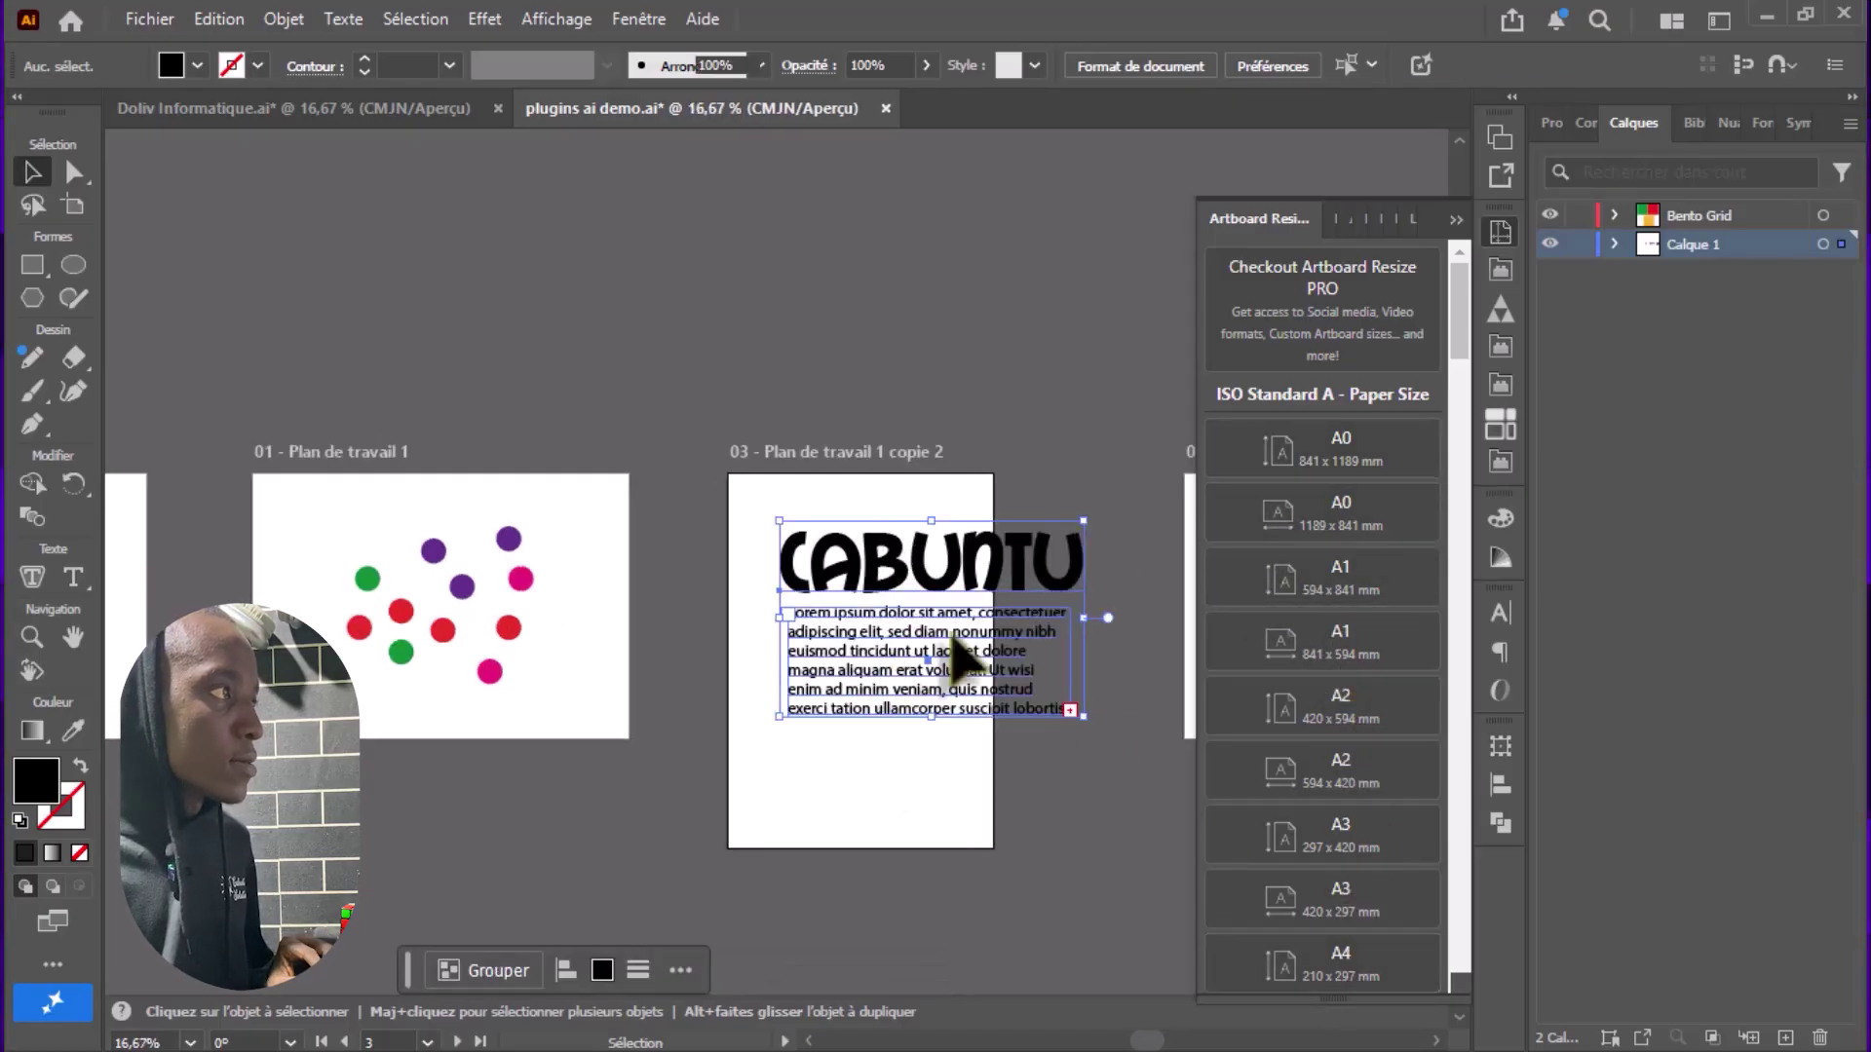
{"action": "left_click_drag", "start_coordinate": [1085, 524], "coordinate": [994, 577]}
{"action": "left_click", "coordinate": [1027, 536]}
{"action": "left_click", "coordinate": [877, 615]}
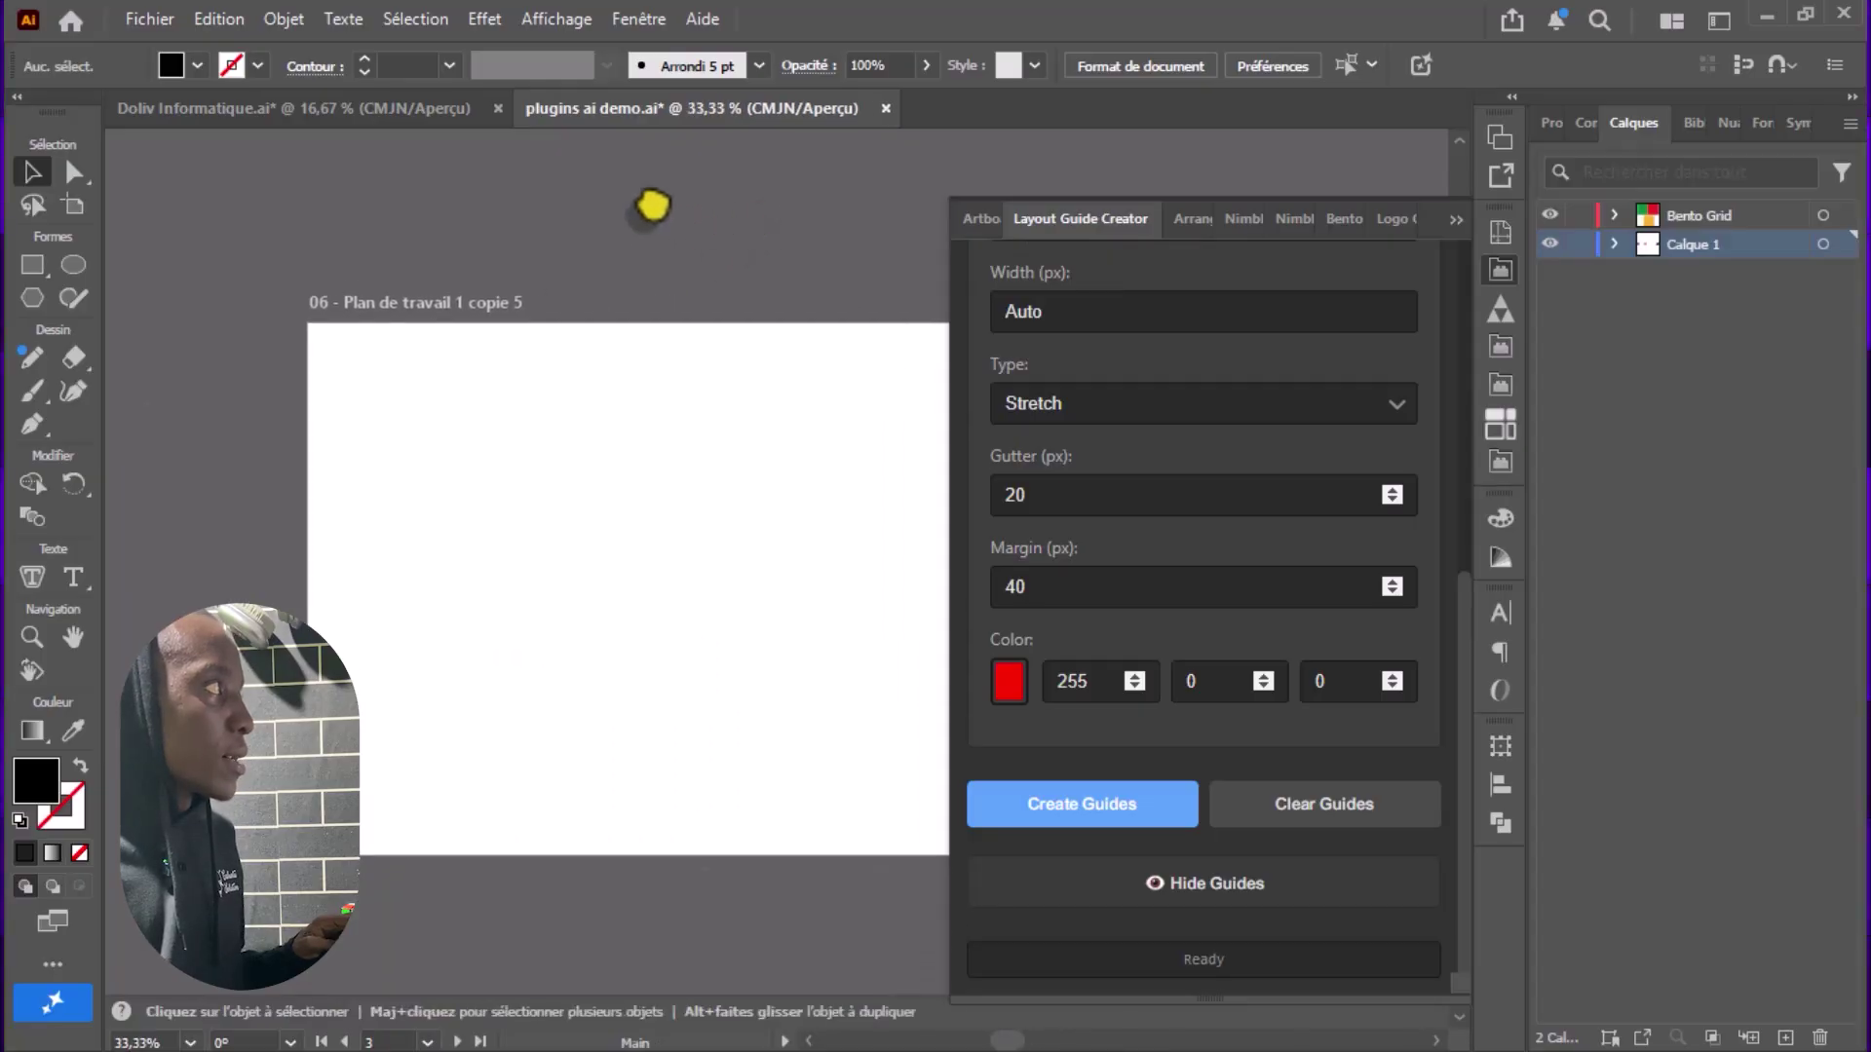
- Look through the Layout Guide Creator settings and try the Web - 8 Column and Mobile - 4 Column presets
{"action": "scroll", "coordinate": [1135, 451], "scroll_direction": "up", "scroll_amount": 3}
{"action": "scroll", "coordinate": [1133, 454], "scroll_direction": "up", "scroll_amount": 3}
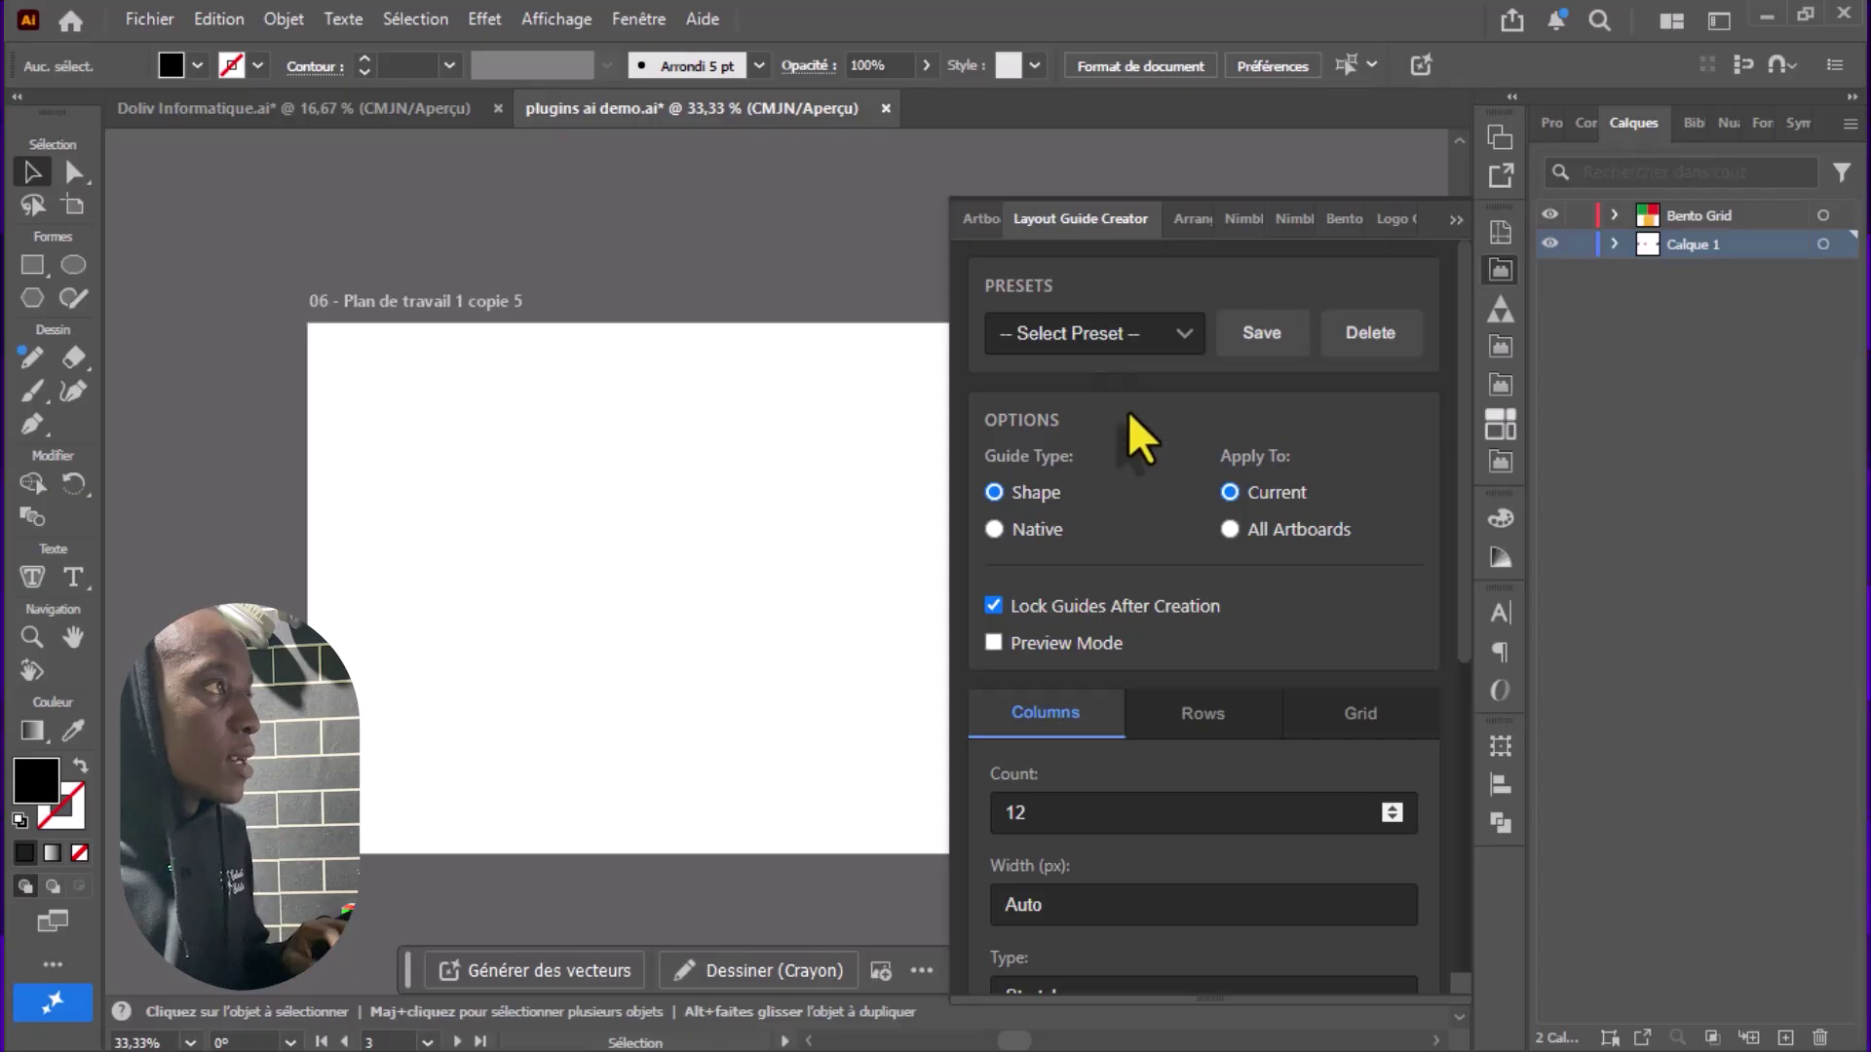
{"action": "scroll", "coordinate": [1121, 409], "scroll_direction": "down", "scroll_amount": 5}
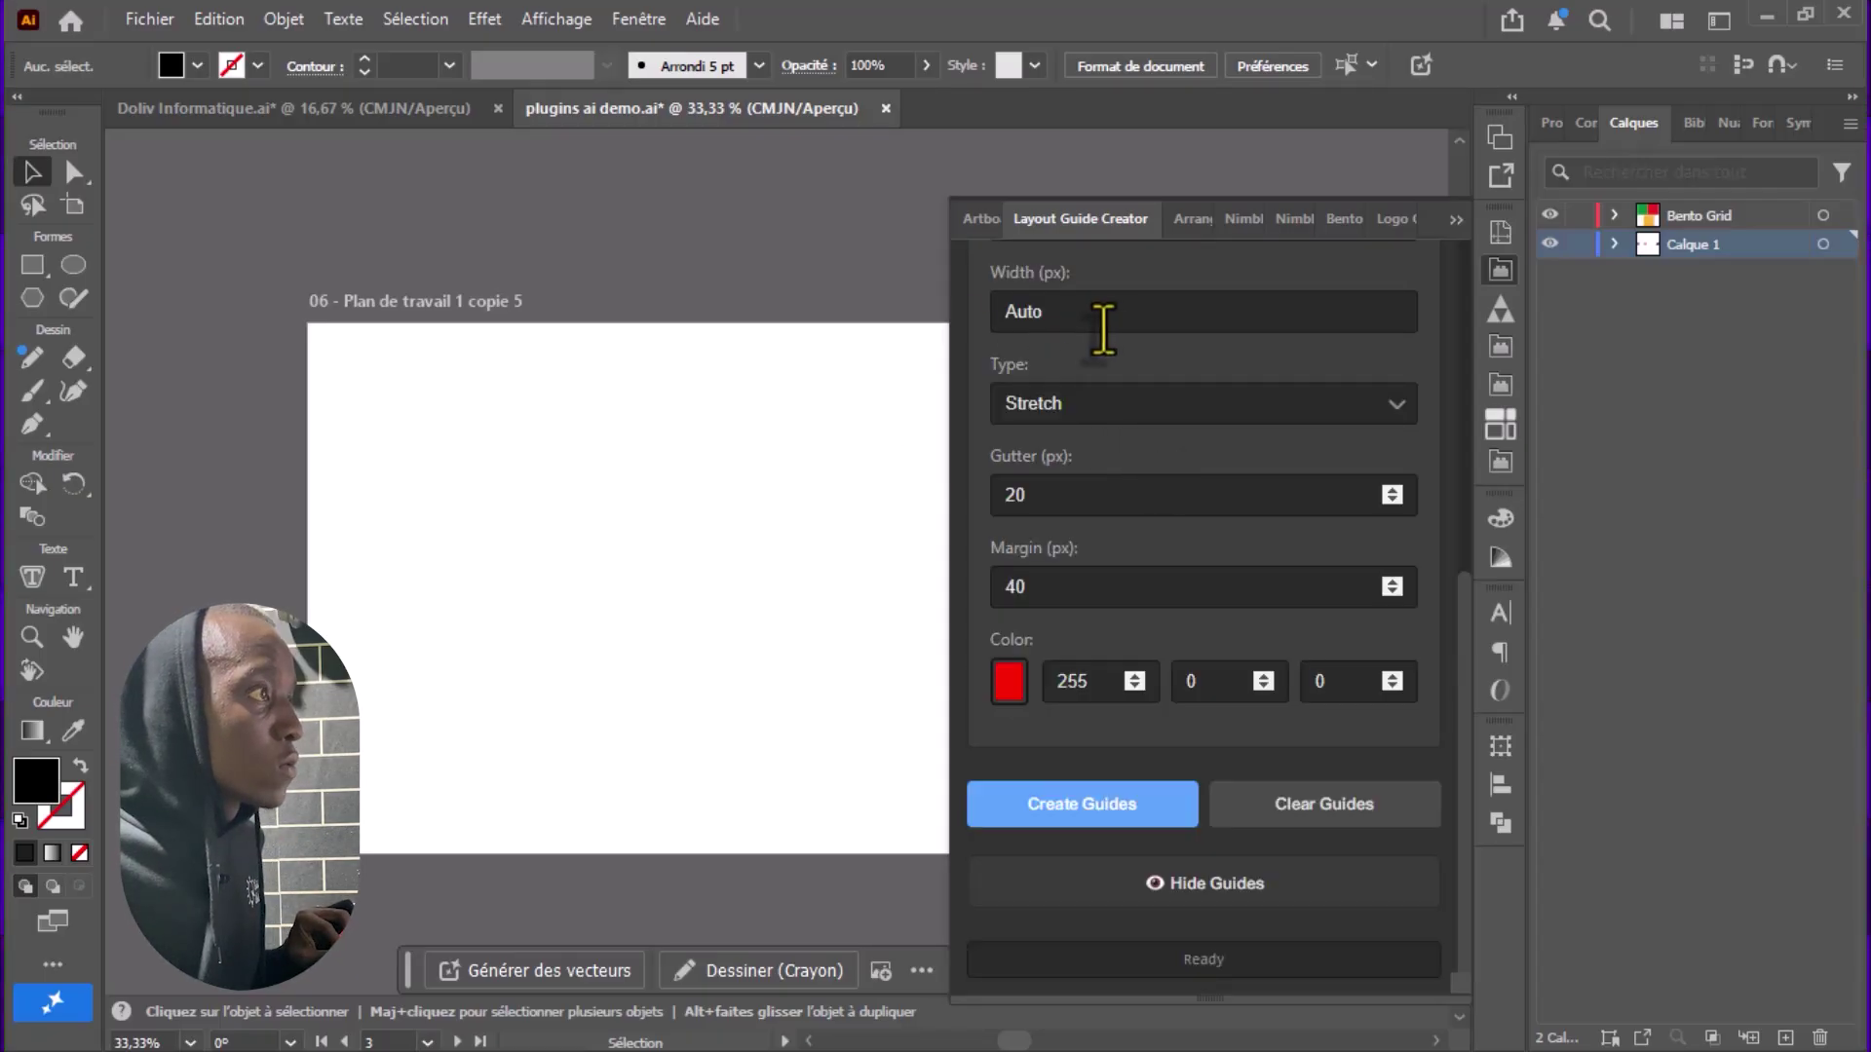
{"action": "scroll", "coordinate": [1118, 353], "scroll_direction": "up", "scroll_amount": 5}
{"action": "left_click", "coordinate": [1140, 335]}
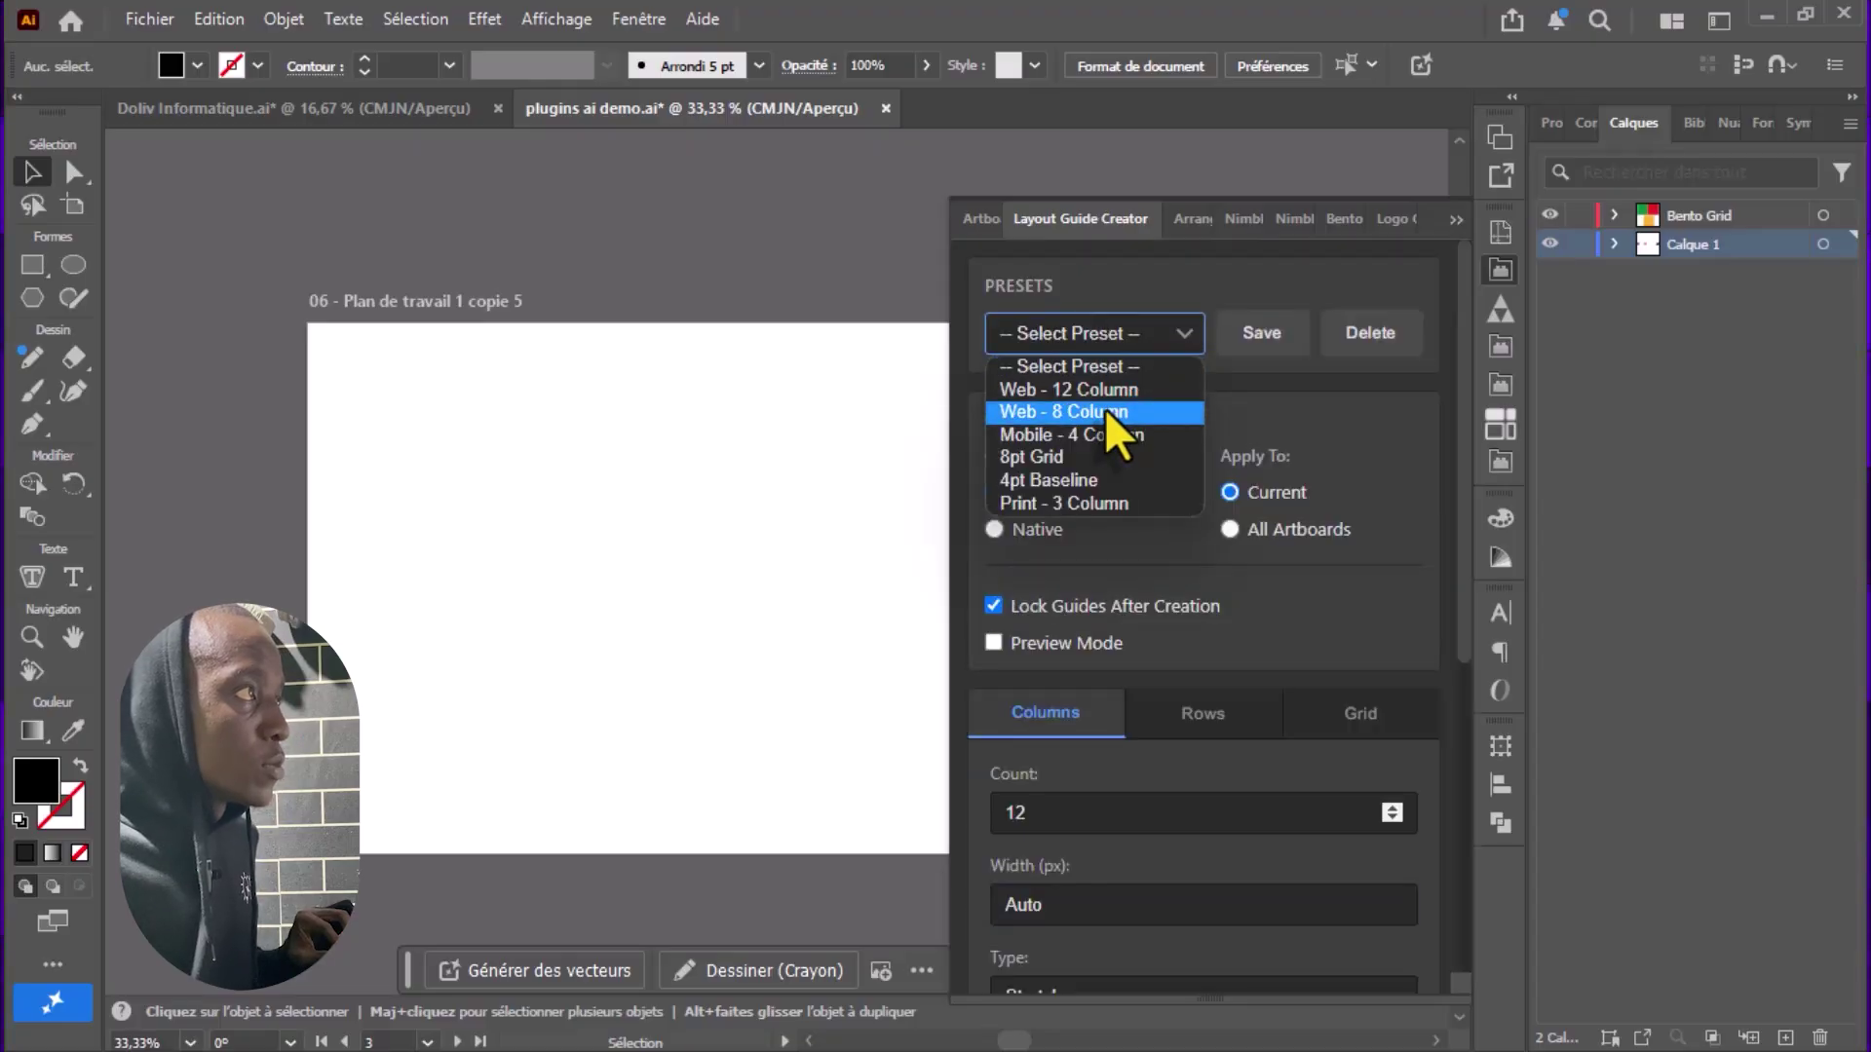
{"action": "left_click", "coordinate": [1103, 410]}
{"action": "left_click", "coordinate": [1102, 335]}
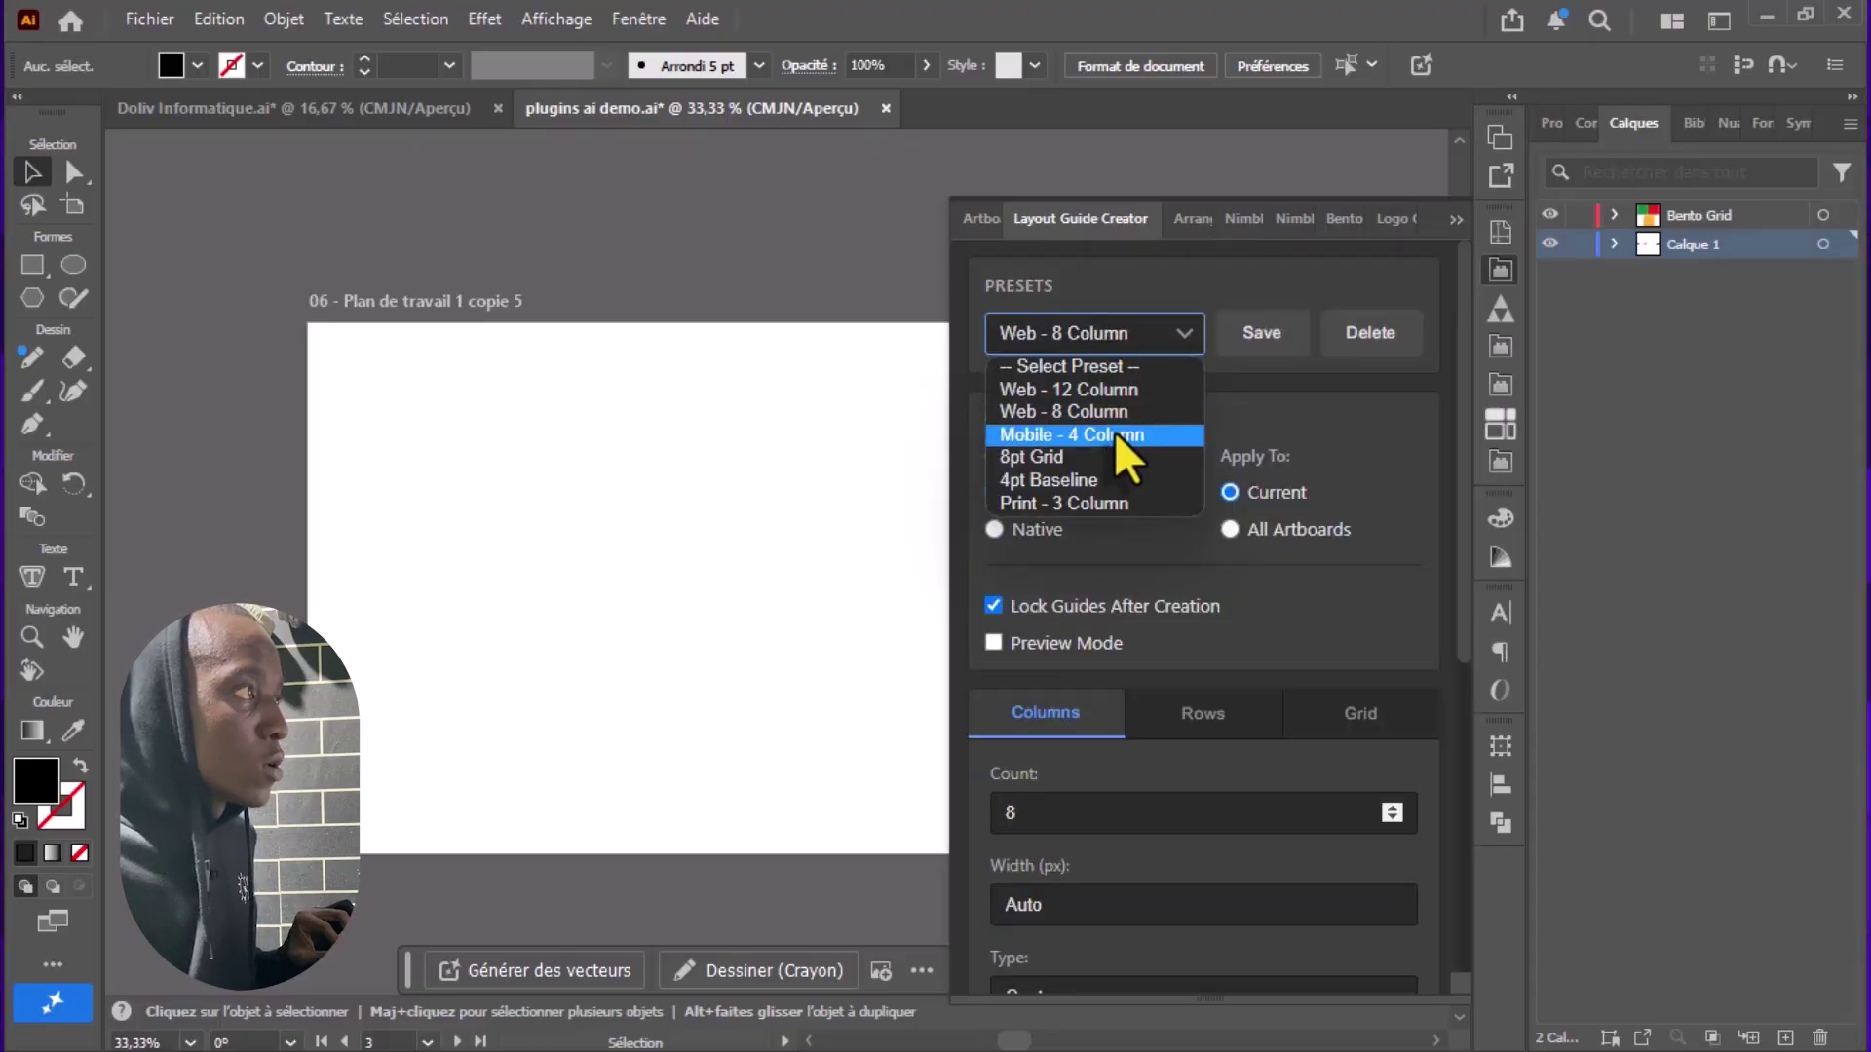
{"action": "left_click", "coordinate": [1103, 436]}
- Apply the Web - 12 Column preset and create its column guides on the empty artboard
{"action": "left_click", "coordinate": [1096, 337]}
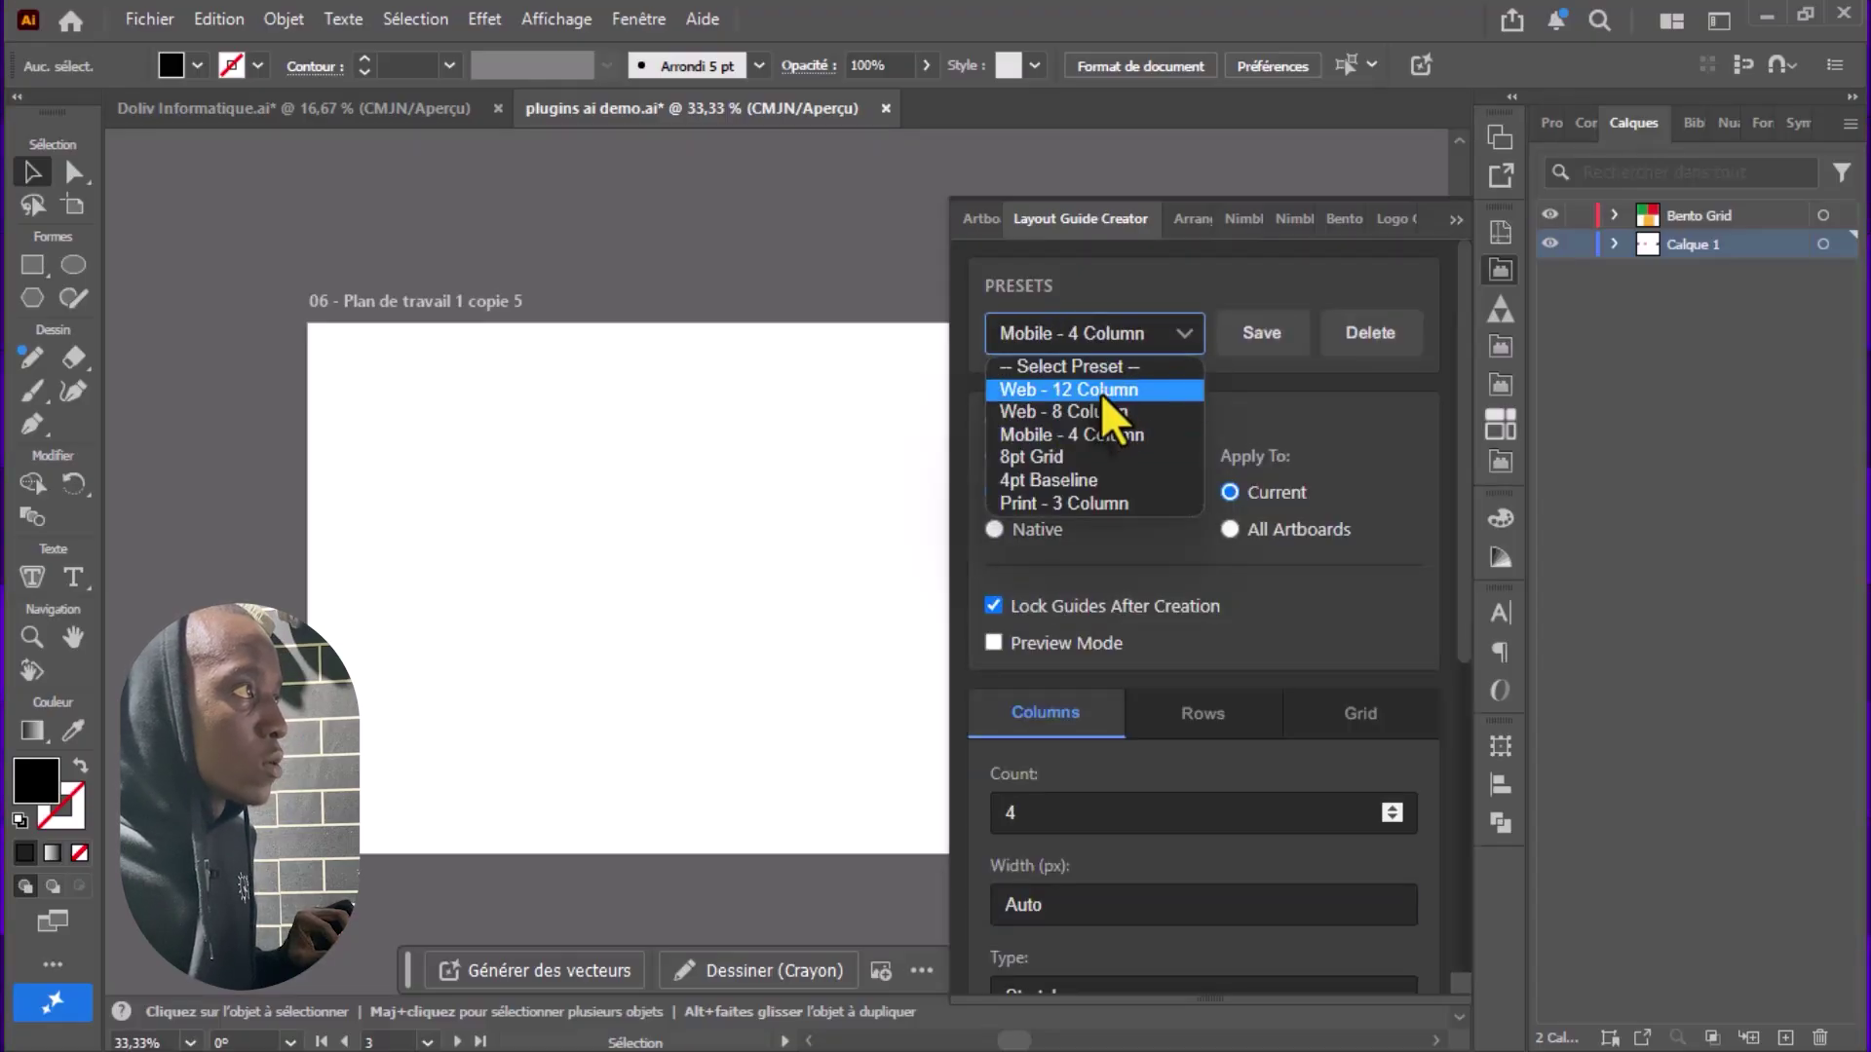
{"action": "left_click", "coordinate": [1090, 386]}
{"action": "scroll", "coordinate": [1143, 425], "scroll_direction": "down", "scroll_amount": 6}
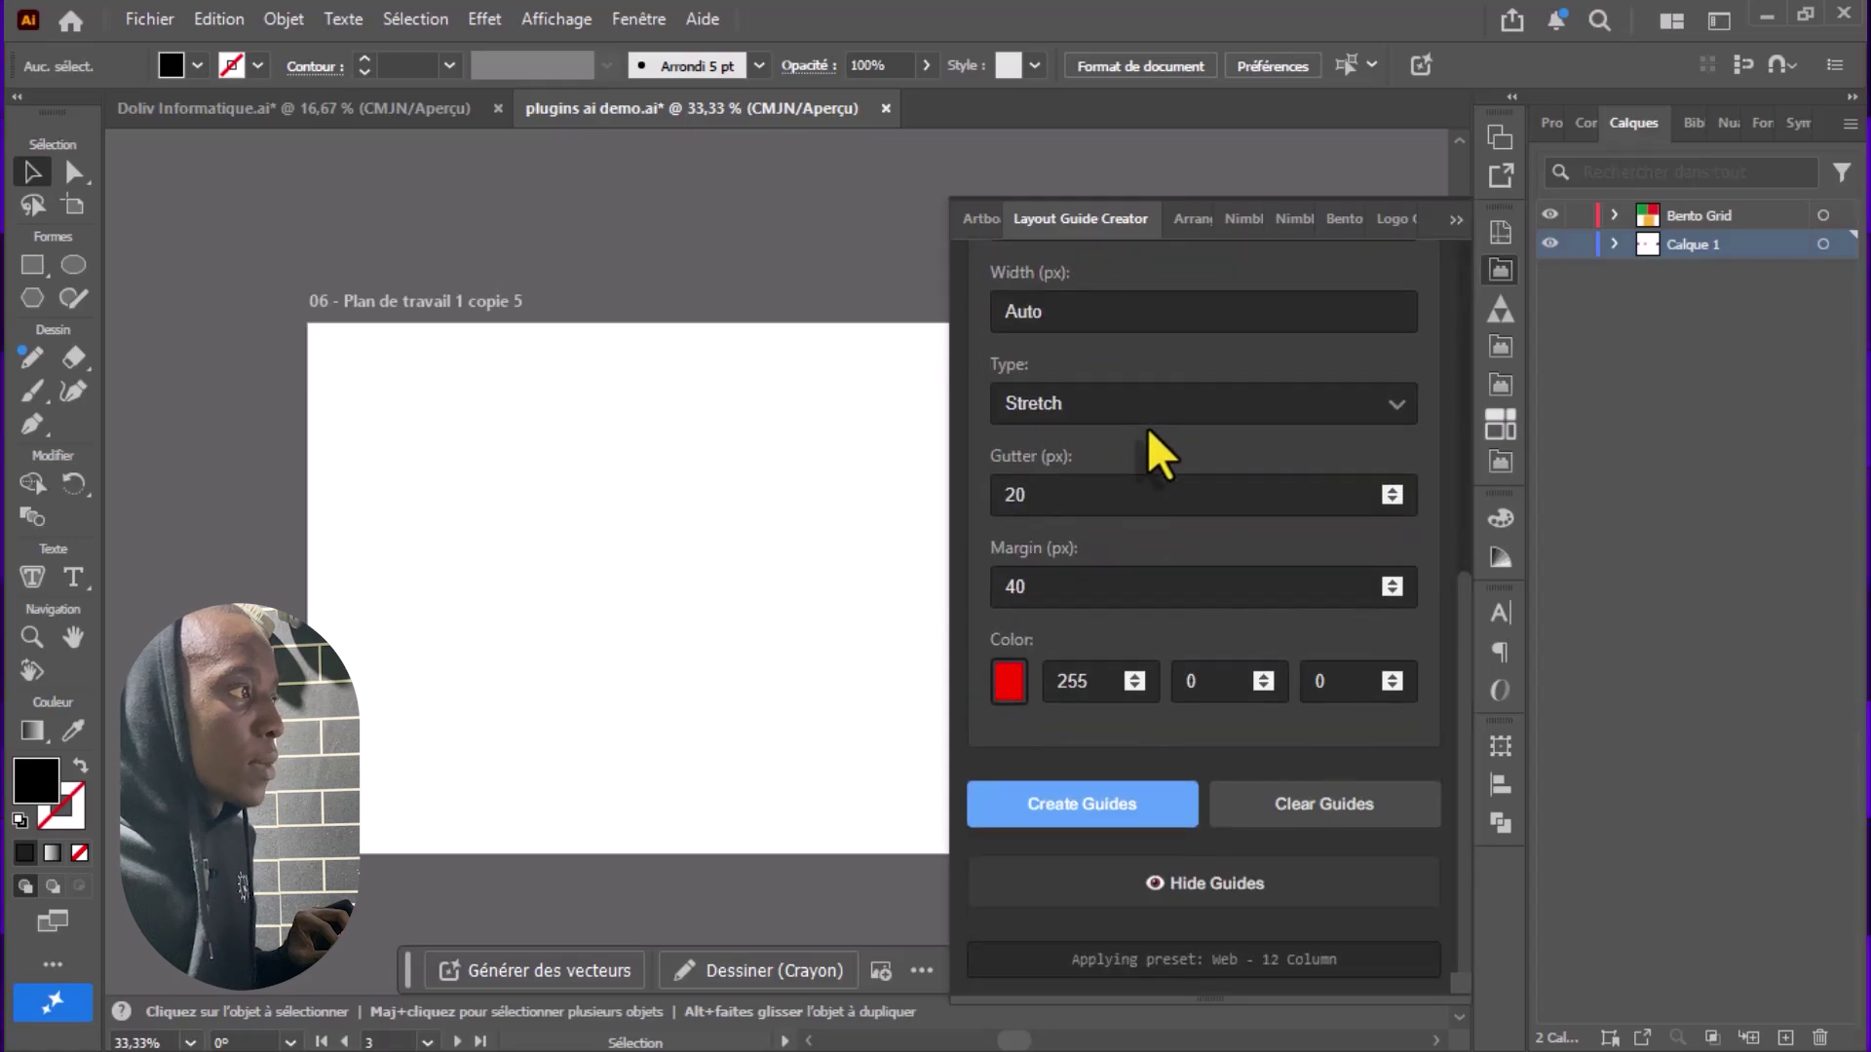
{"action": "left_click", "coordinate": [1111, 804]}
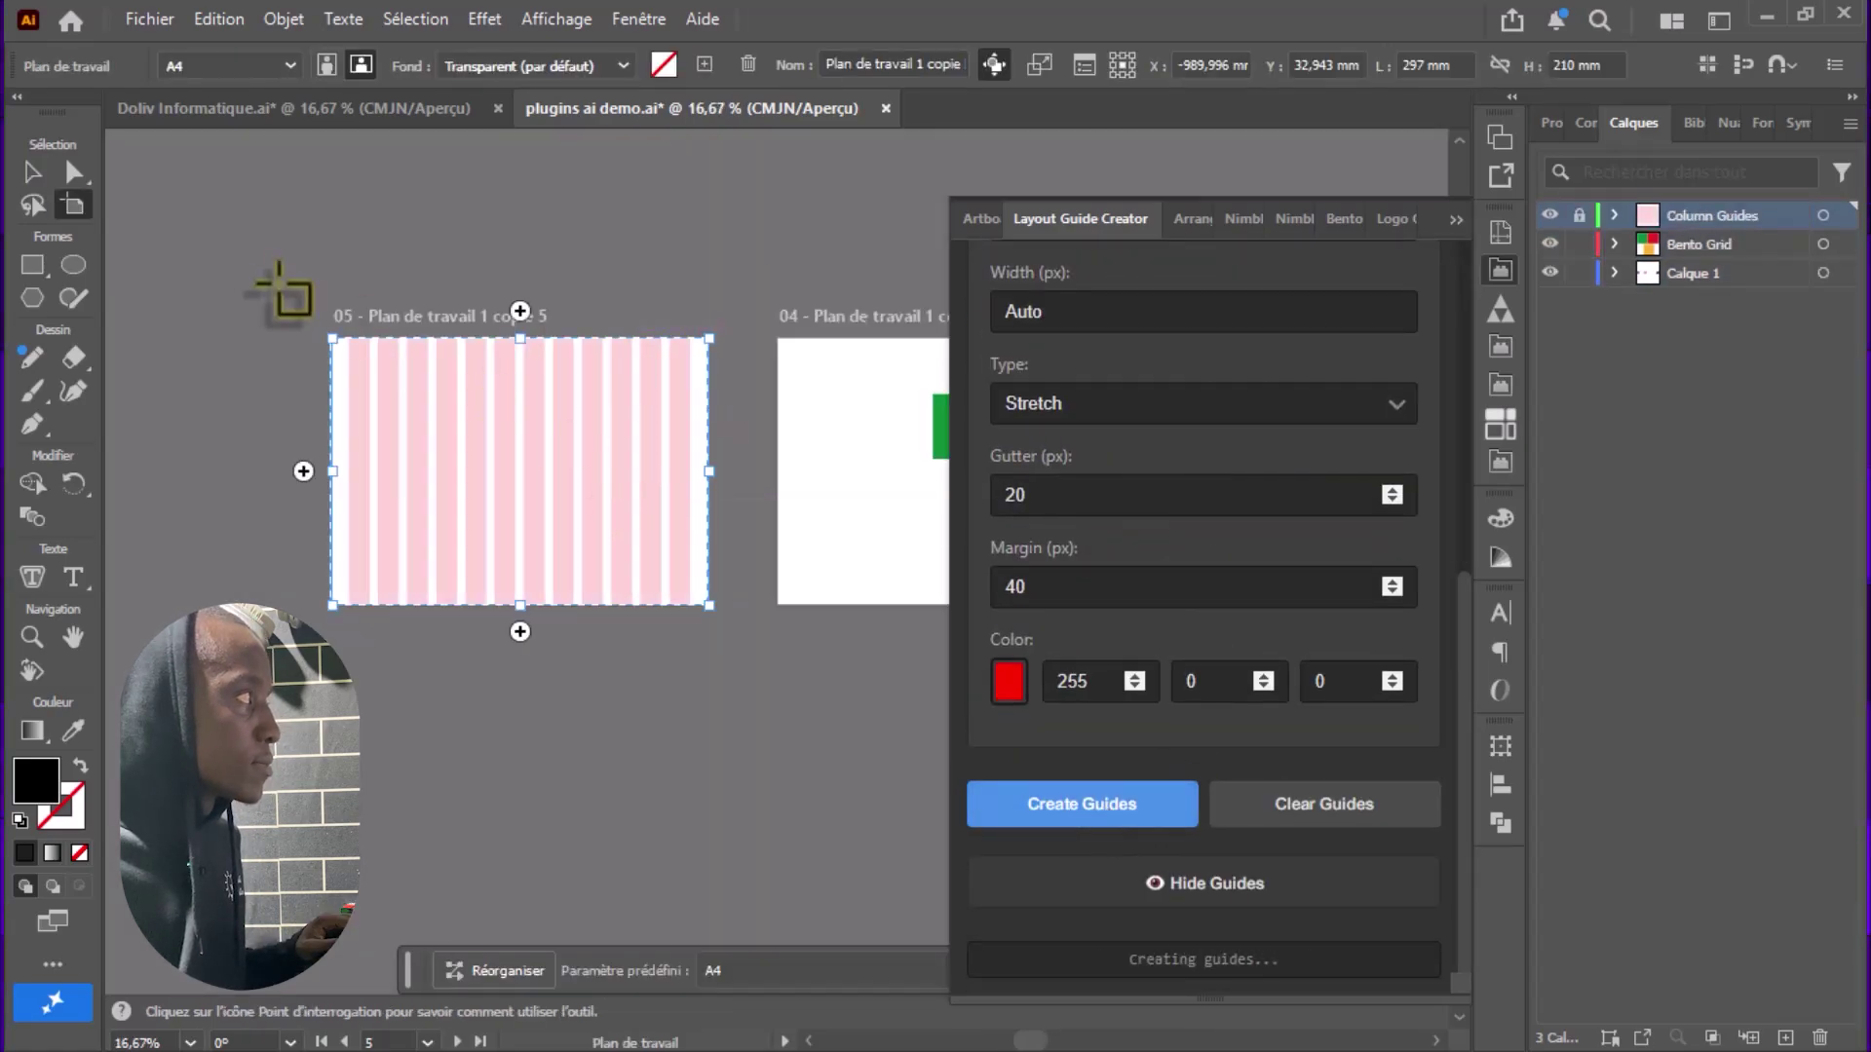
- Create 8 green stretched row guides with a 20 px gutter and 40 px margin over the column guides
{"action": "scroll", "coordinate": [1207, 418], "scroll_direction": "up", "scroll_amount": 5}
{"action": "left_click", "coordinate": [1207, 418]}
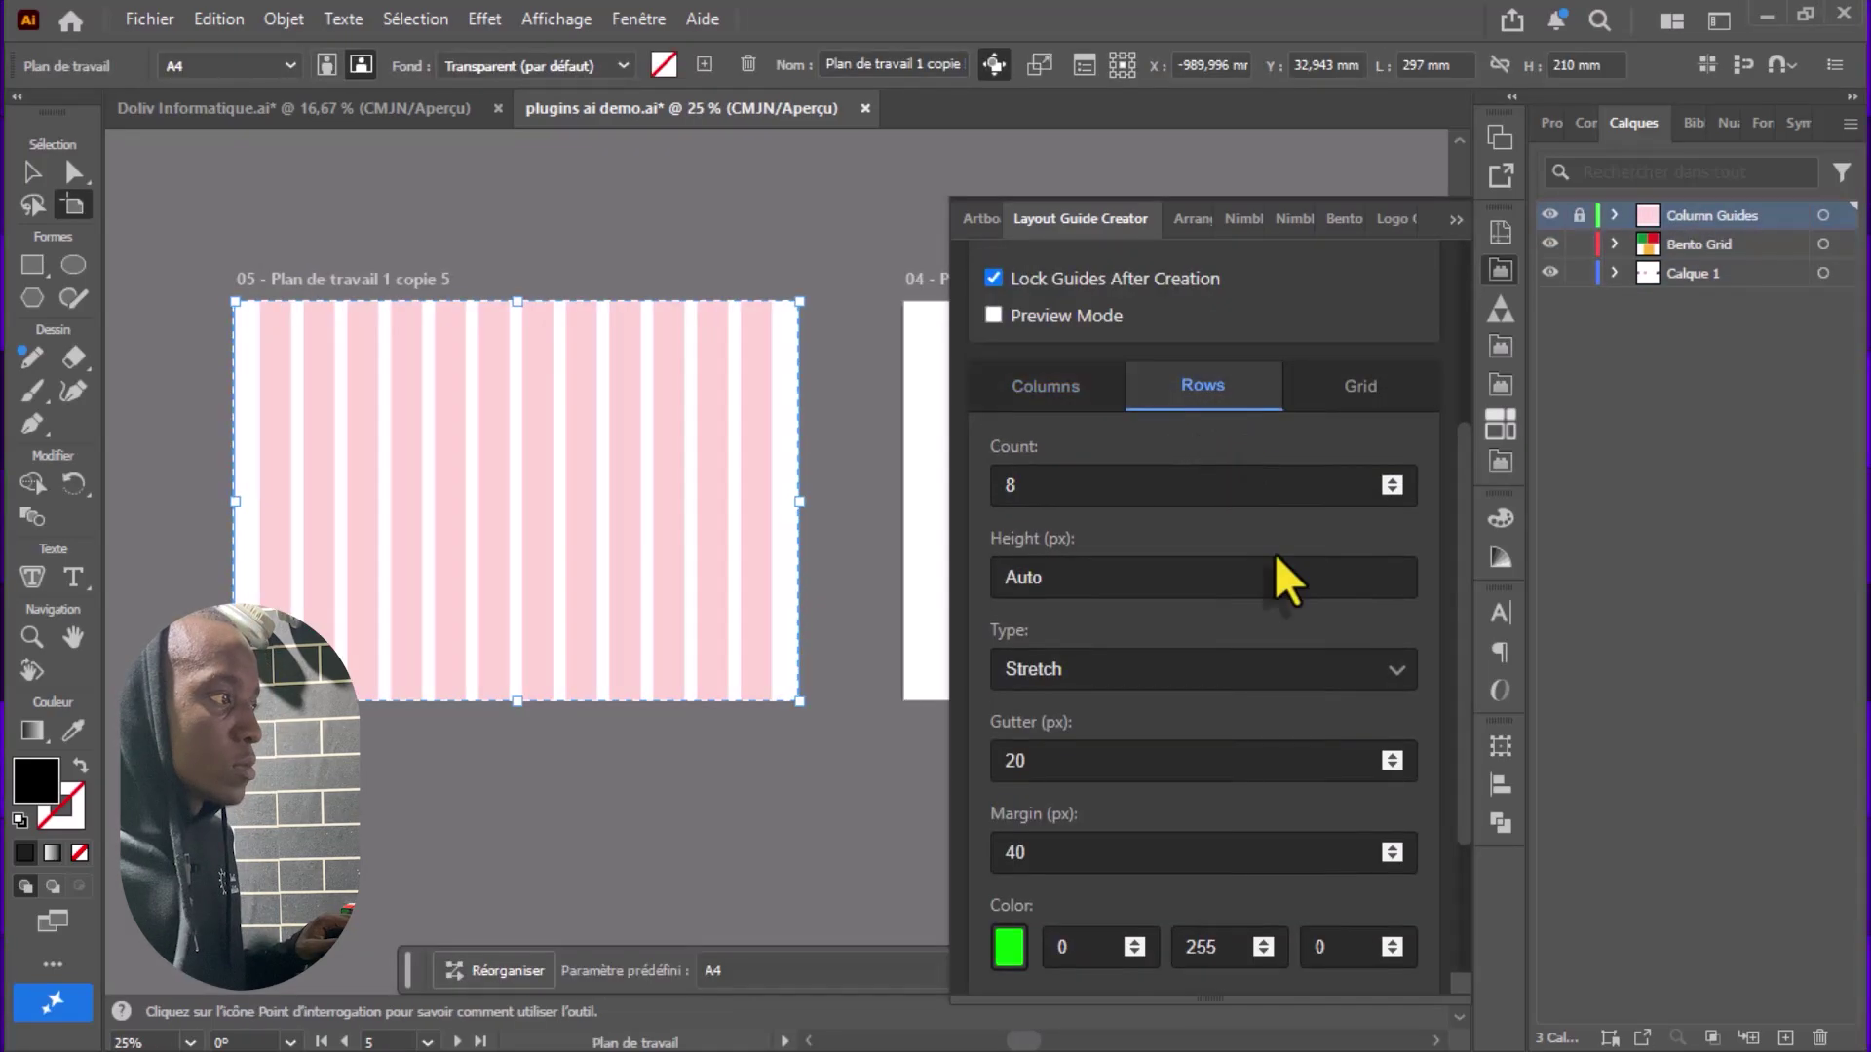
{"action": "scroll", "coordinate": [1276, 575], "scroll_direction": "down", "scroll_amount": 3}
{"action": "scroll", "coordinate": [1124, 710], "scroll_direction": "up", "scroll_amount": 1}
{"action": "scroll", "coordinate": [1125, 710], "scroll_direction": "down", "scroll_amount": 1}
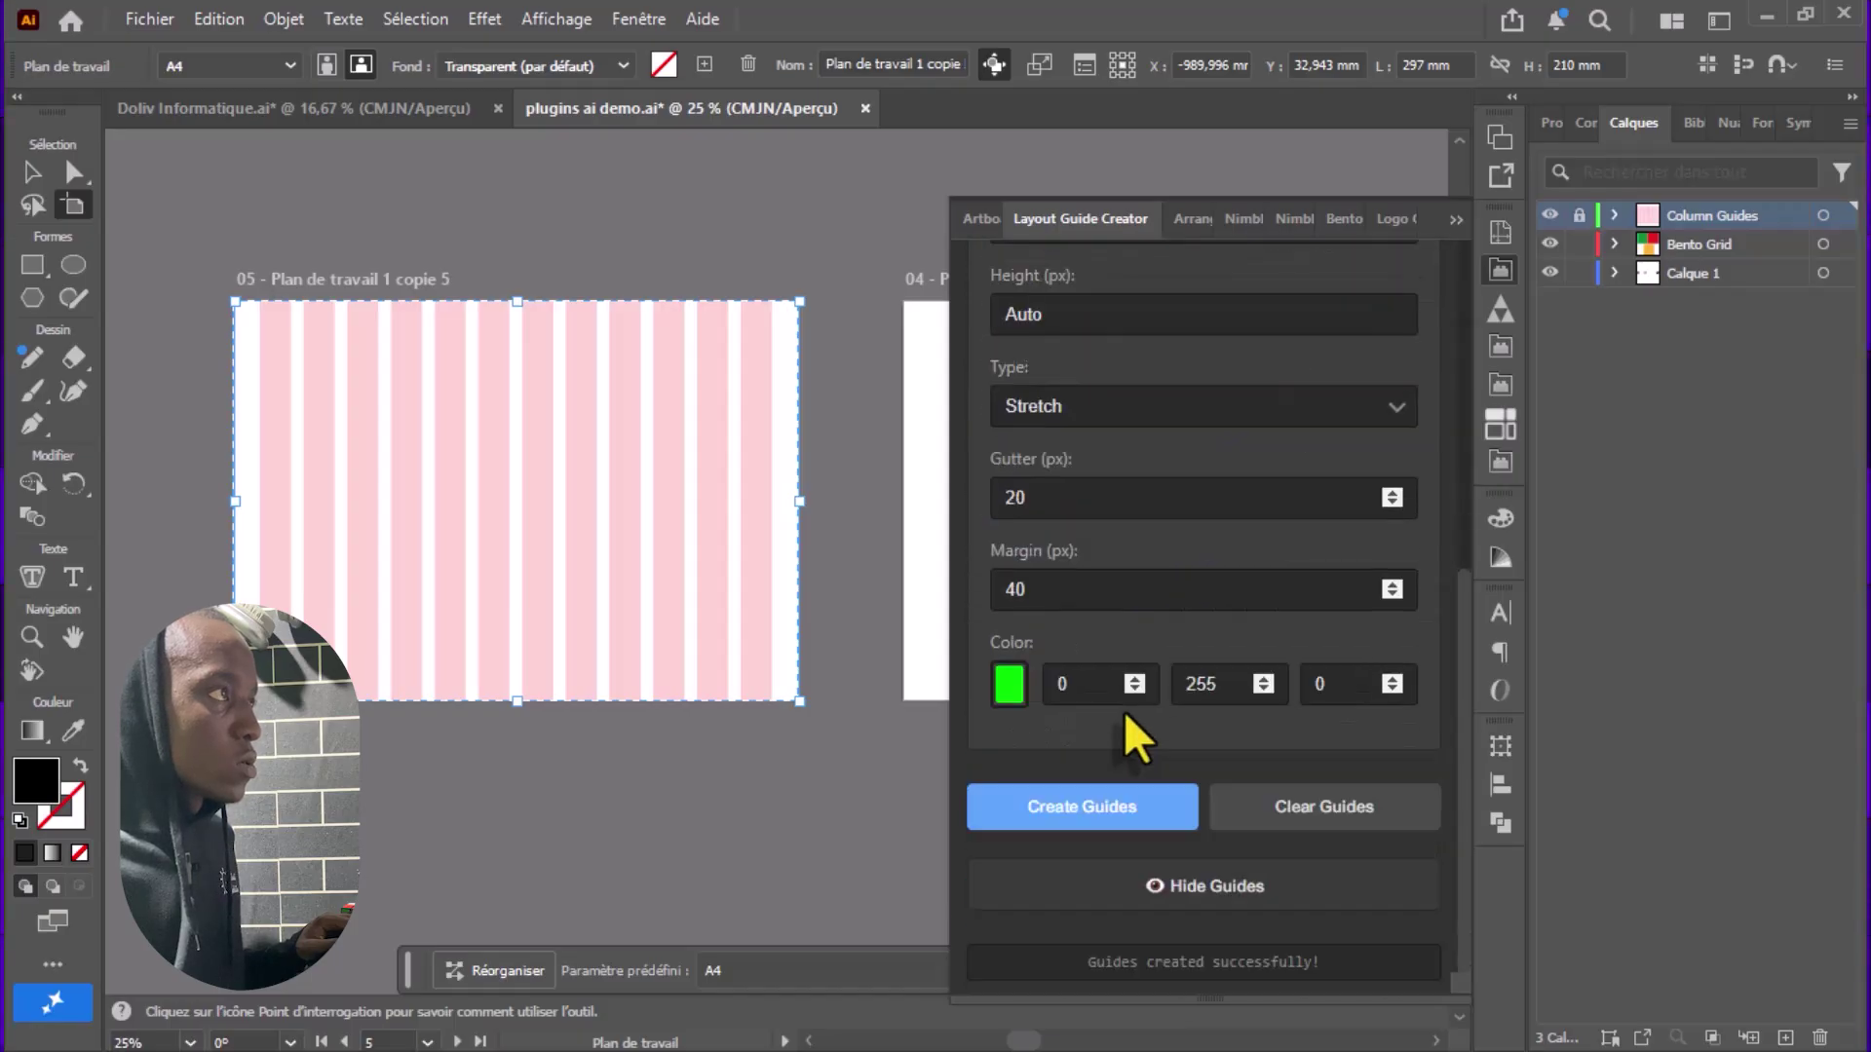
{"action": "left_click", "coordinate": [1119, 809]}
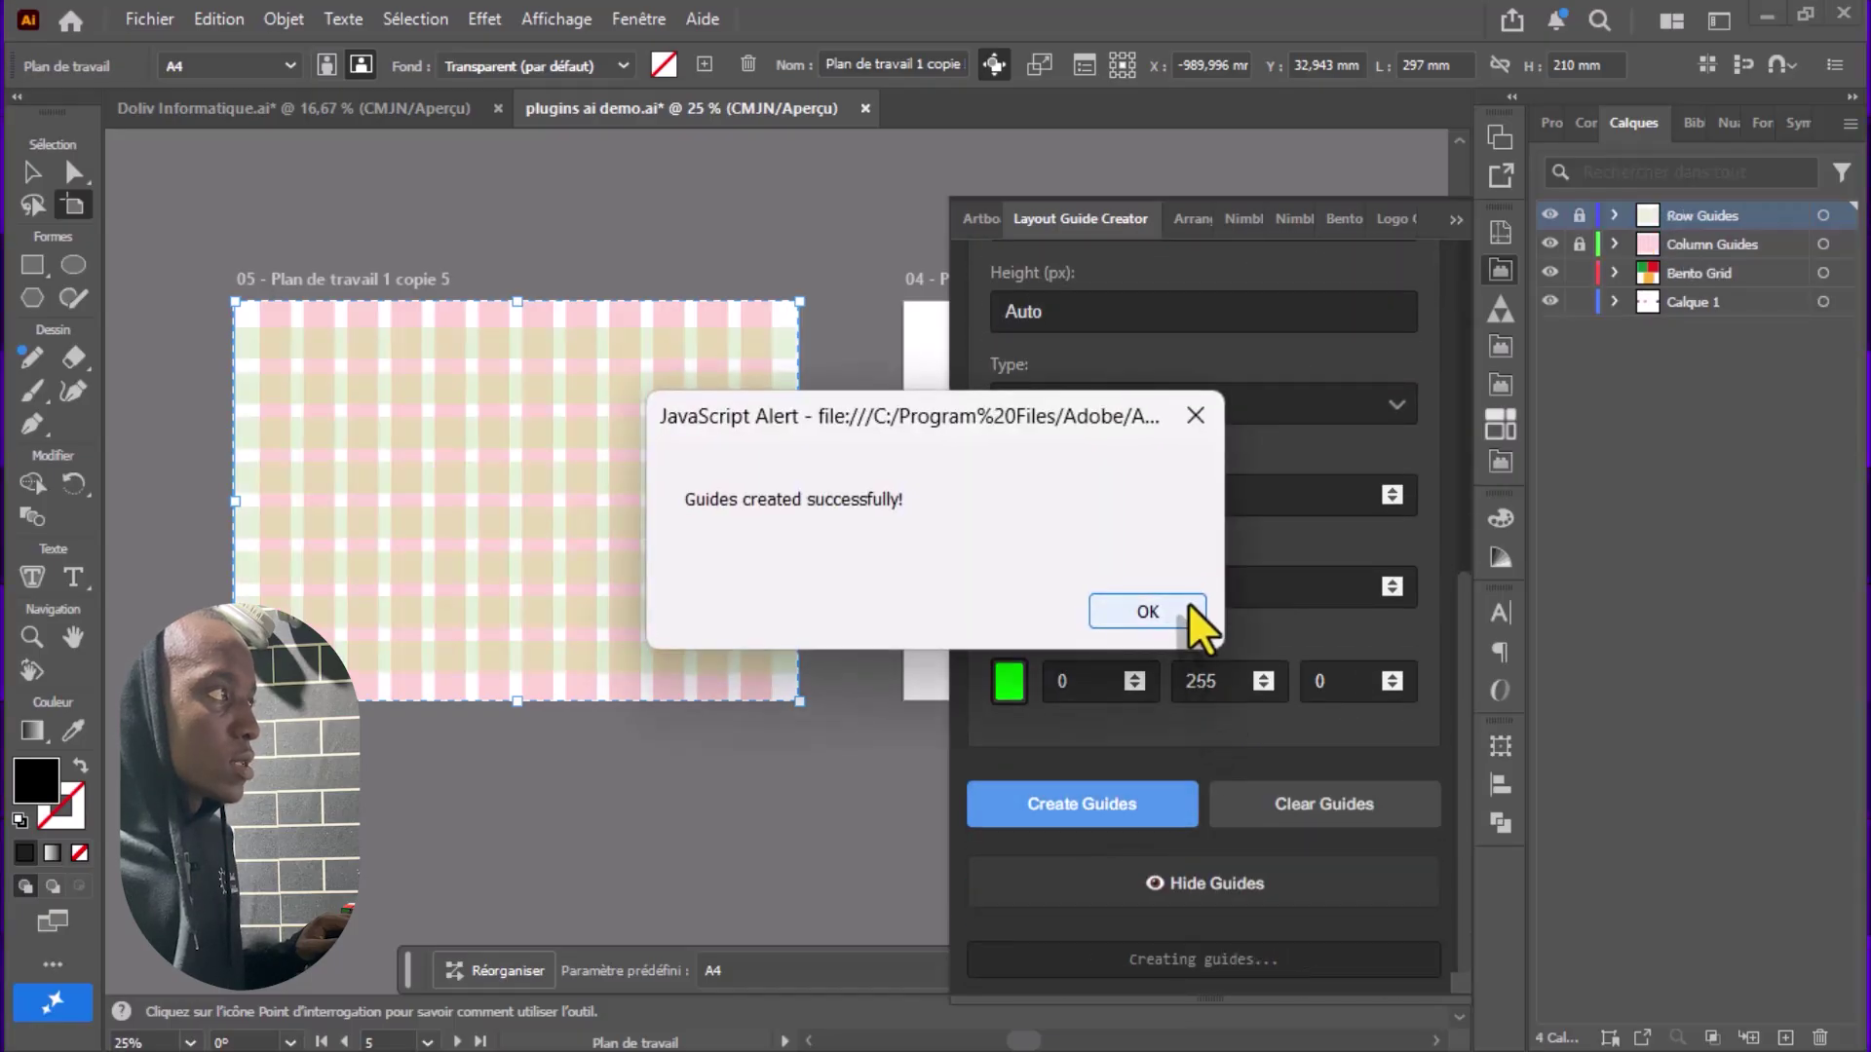
{"action": "left_click", "coordinate": [1177, 608]}
- Switch the layout guides to Grid and examine the cell size, gutter, type and color settings
{"action": "scroll", "coordinate": [1177, 611], "scroll_direction": "up", "scroll_amount": 5}
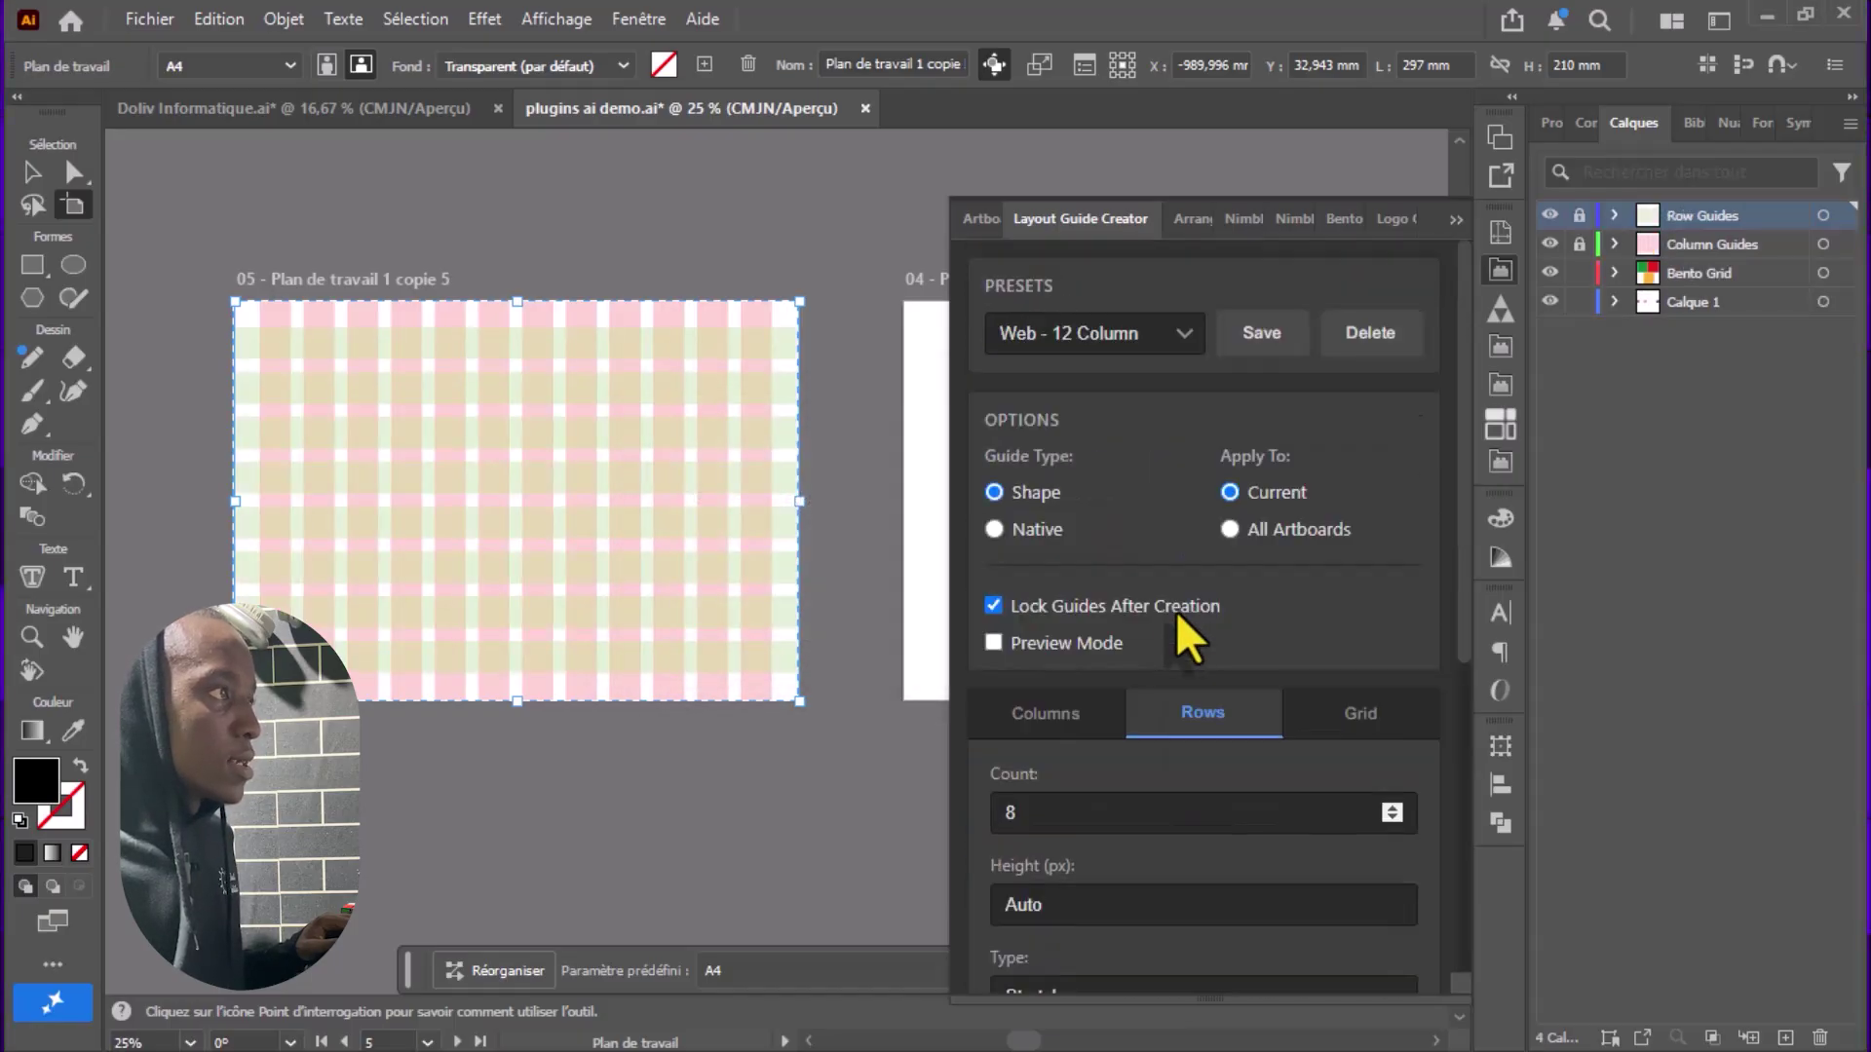
{"action": "left_click", "coordinate": [1091, 725]}
{"action": "left_click", "coordinate": [1193, 726]}
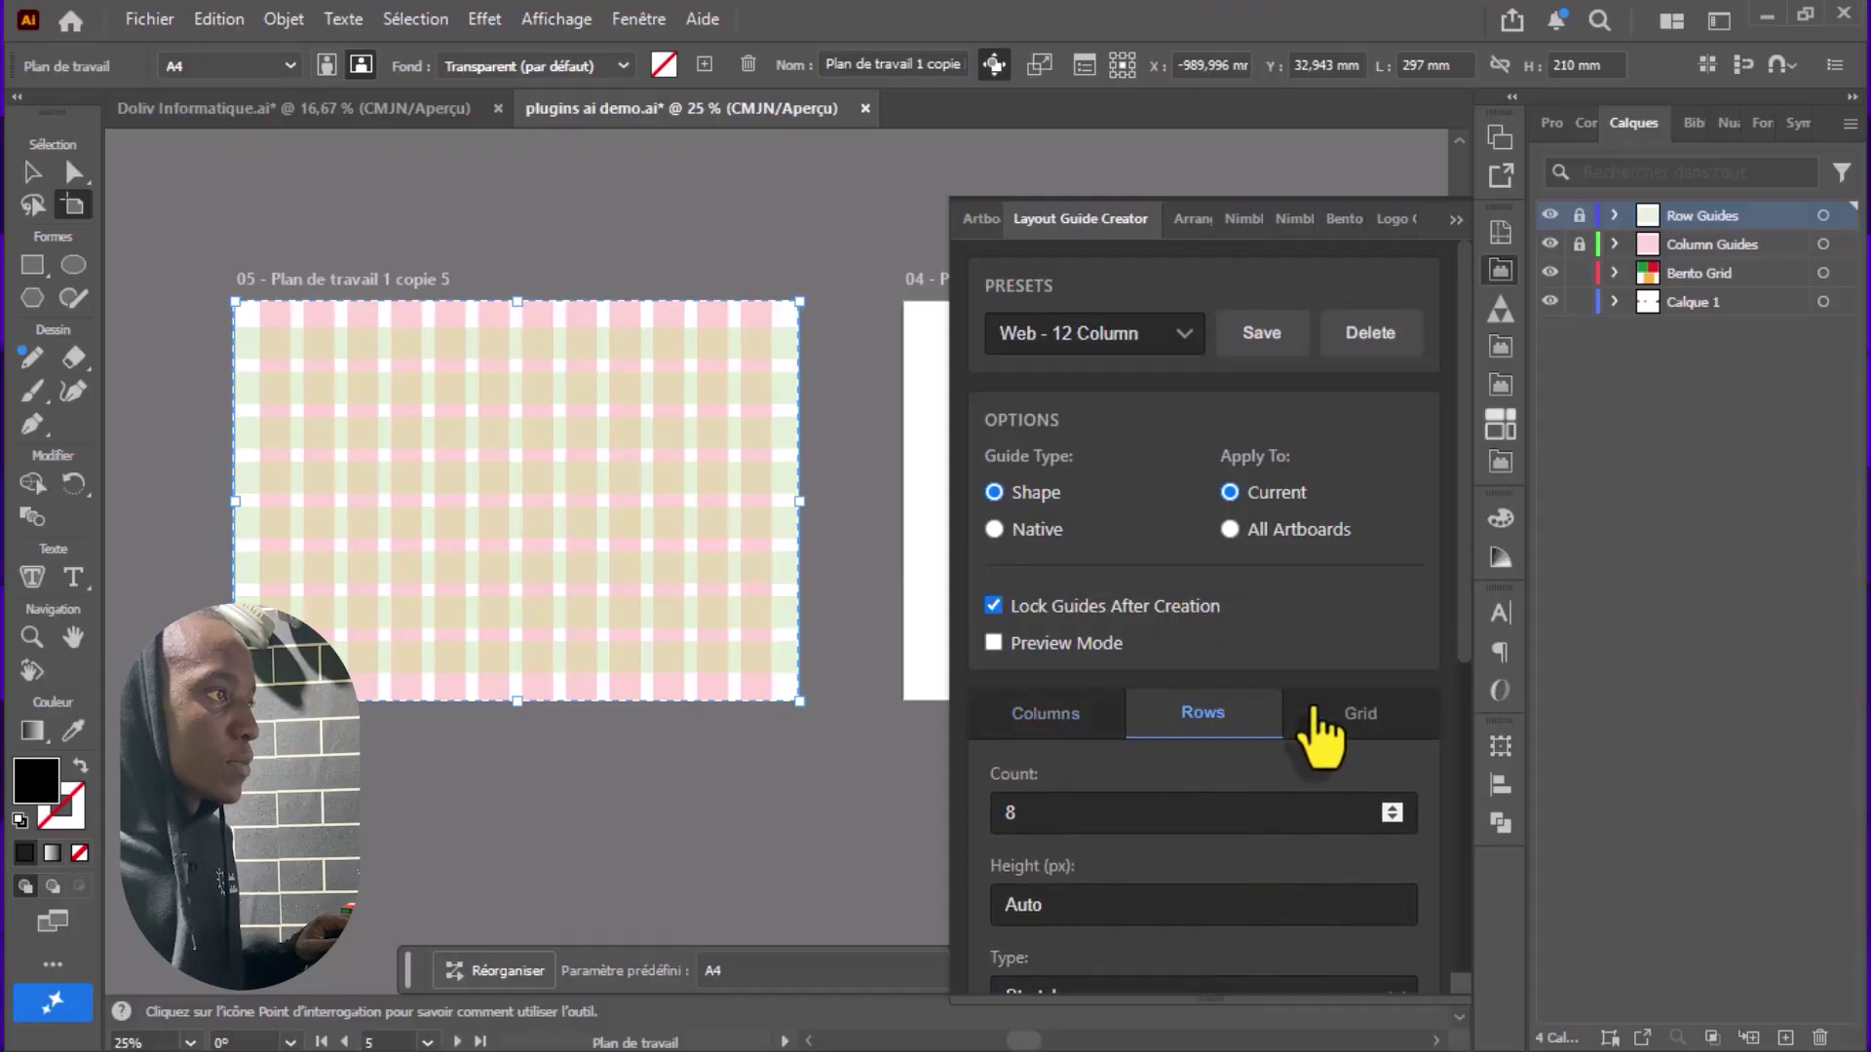
{"action": "left_click", "coordinate": [1333, 716]}
{"action": "scroll", "coordinate": [1273, 709], "scroll_direction": "down", "scroll_amount": 3}
{"action": "scroll", "coordinate": [1241, 764], "scroll_direction": "up", "scroll_amount": 3}
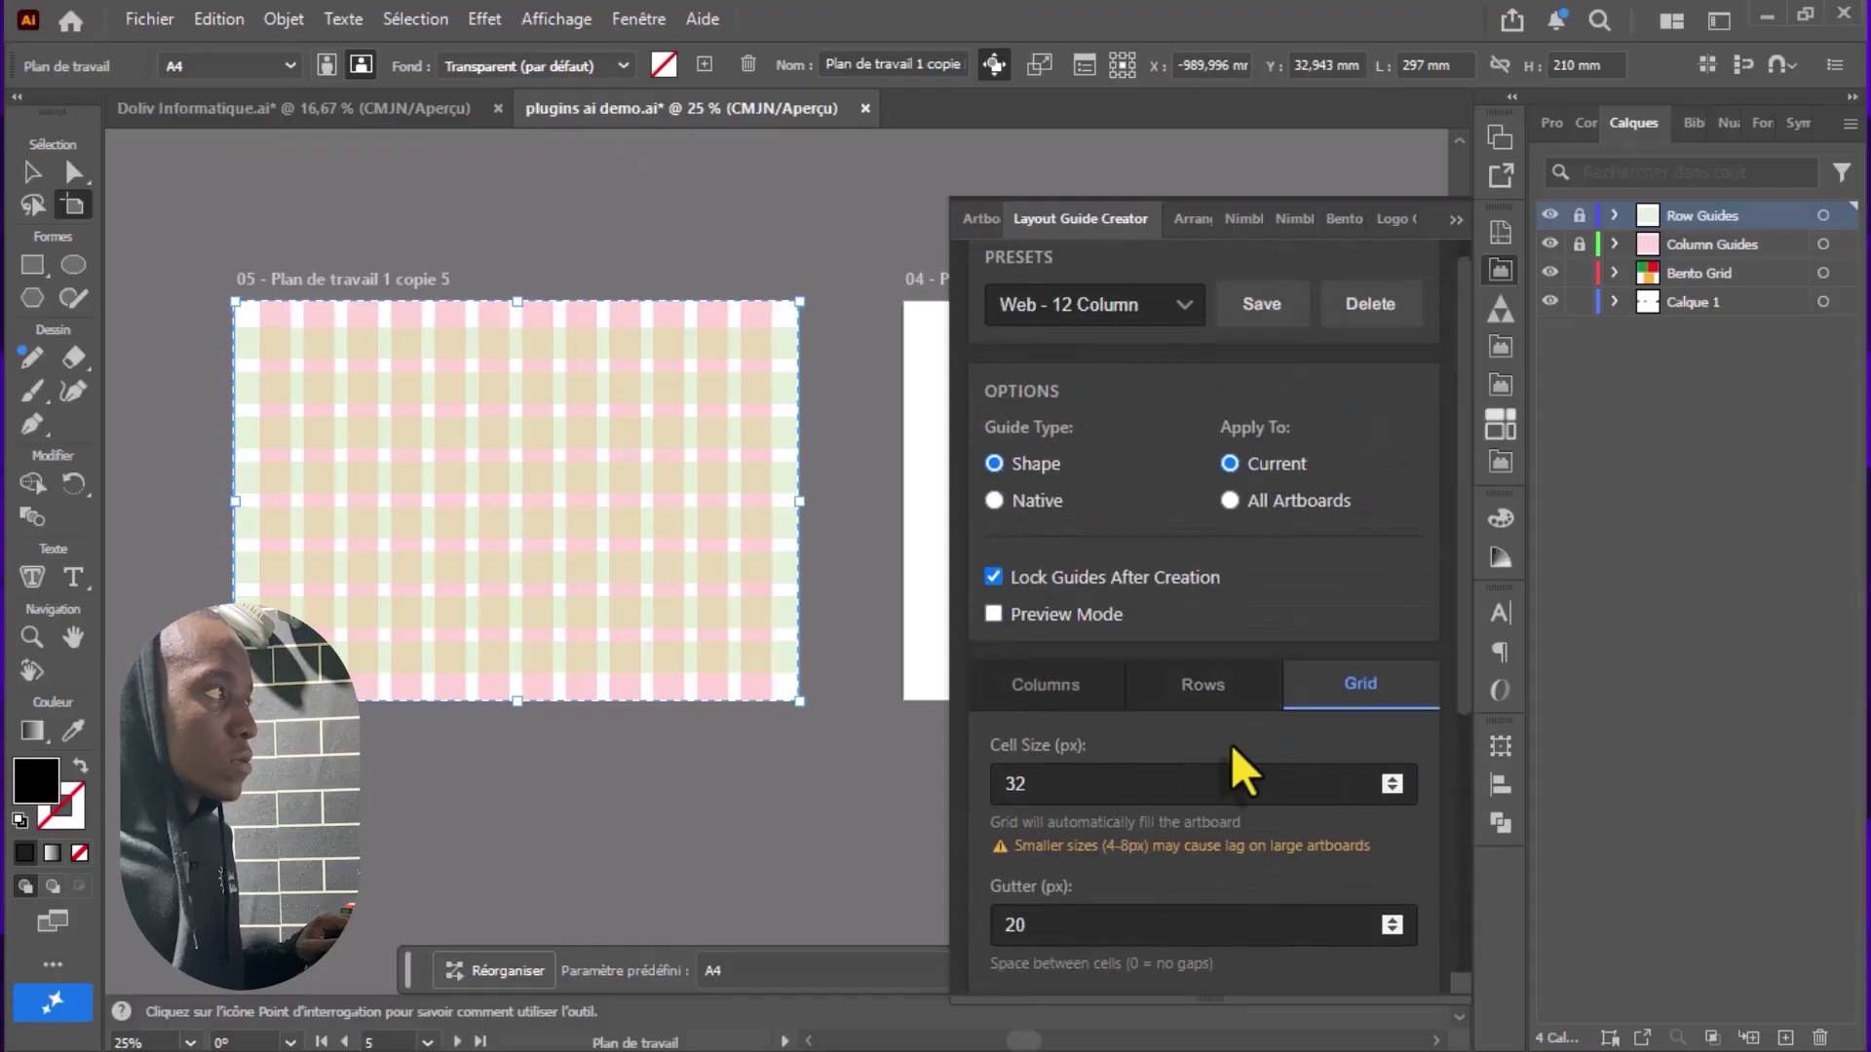
{"action": "scroll", "coordinate": [1238, 750], "scroll_direction": "down", "scroll_amount": 3}
{"action": "scroll", "coordinate": [1261, 546], "scroll_direction": "up", "scroll_amount": 3}
{"action": "scroll", "coordinate": [1266, 584], "scroll_direction": "down", "scroll_amount": 3}
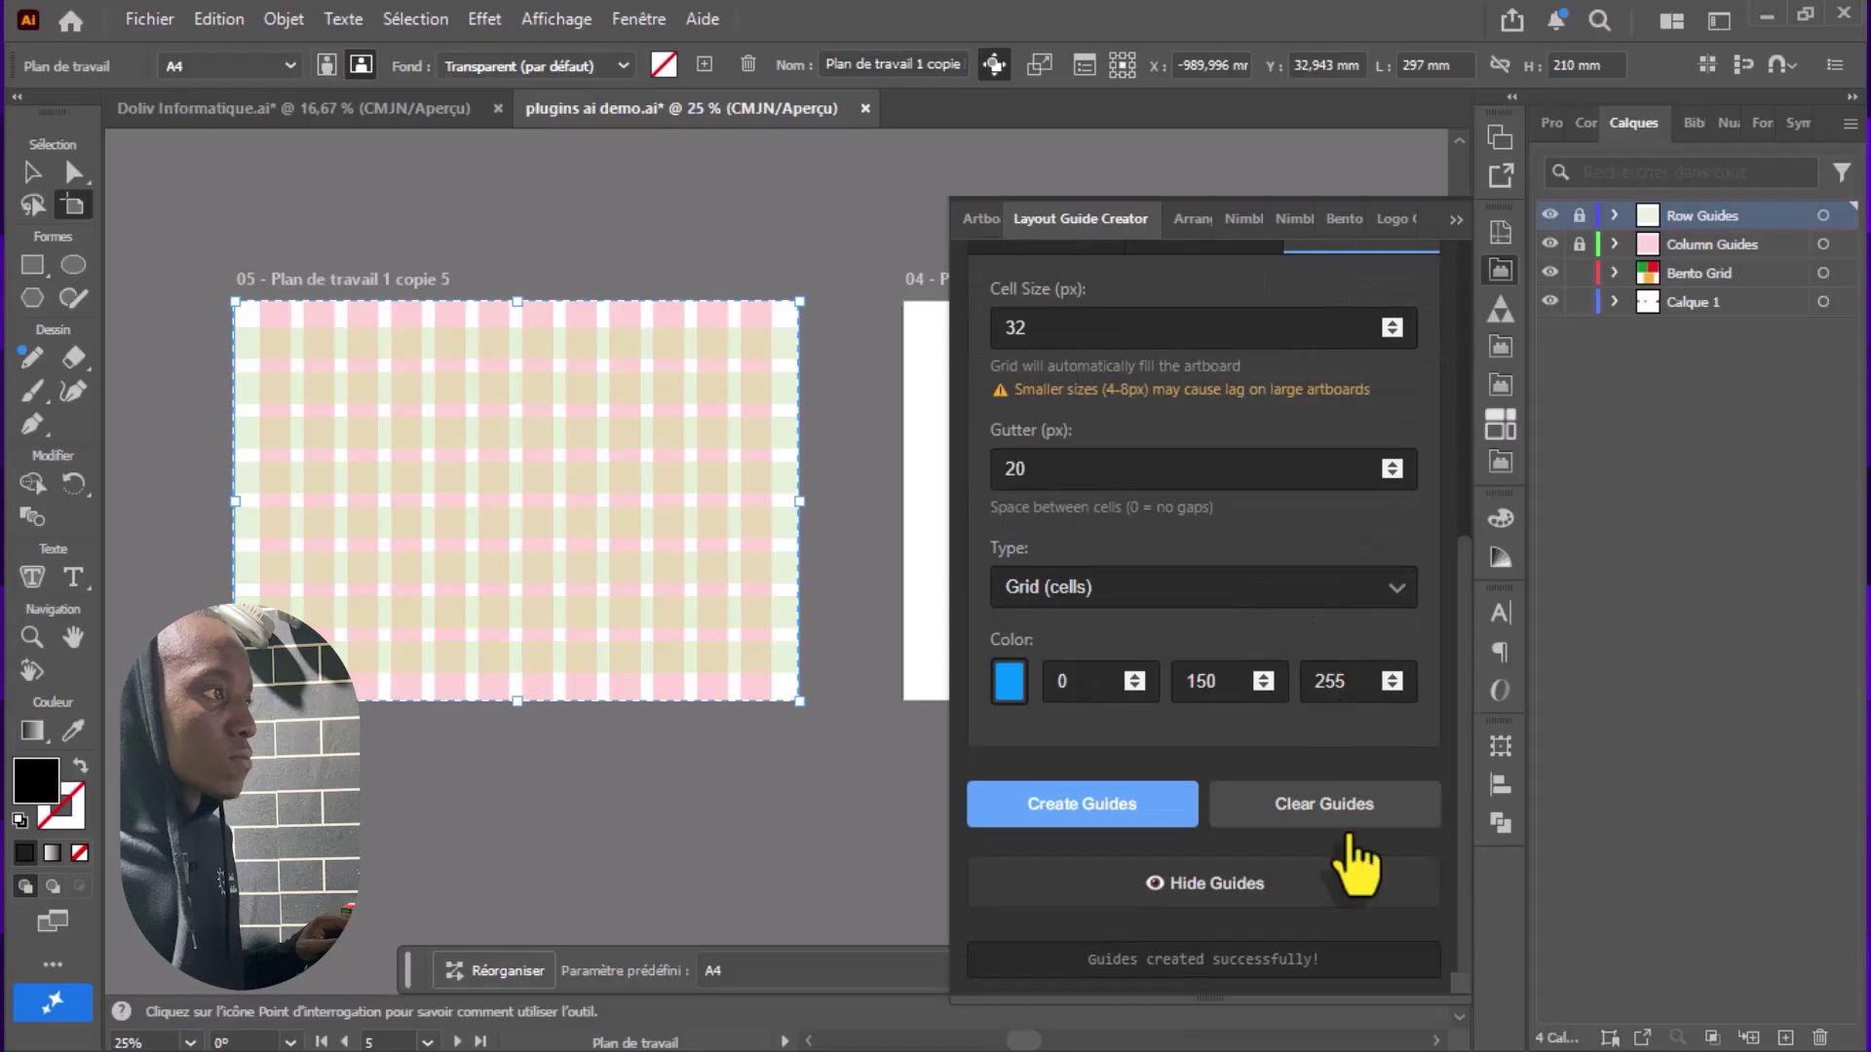
- Clear the column and row guides, and create grid guides with 32 px cells and a 20 px gutter
{"action": "left_click", "coordinate": [1322, 821]}
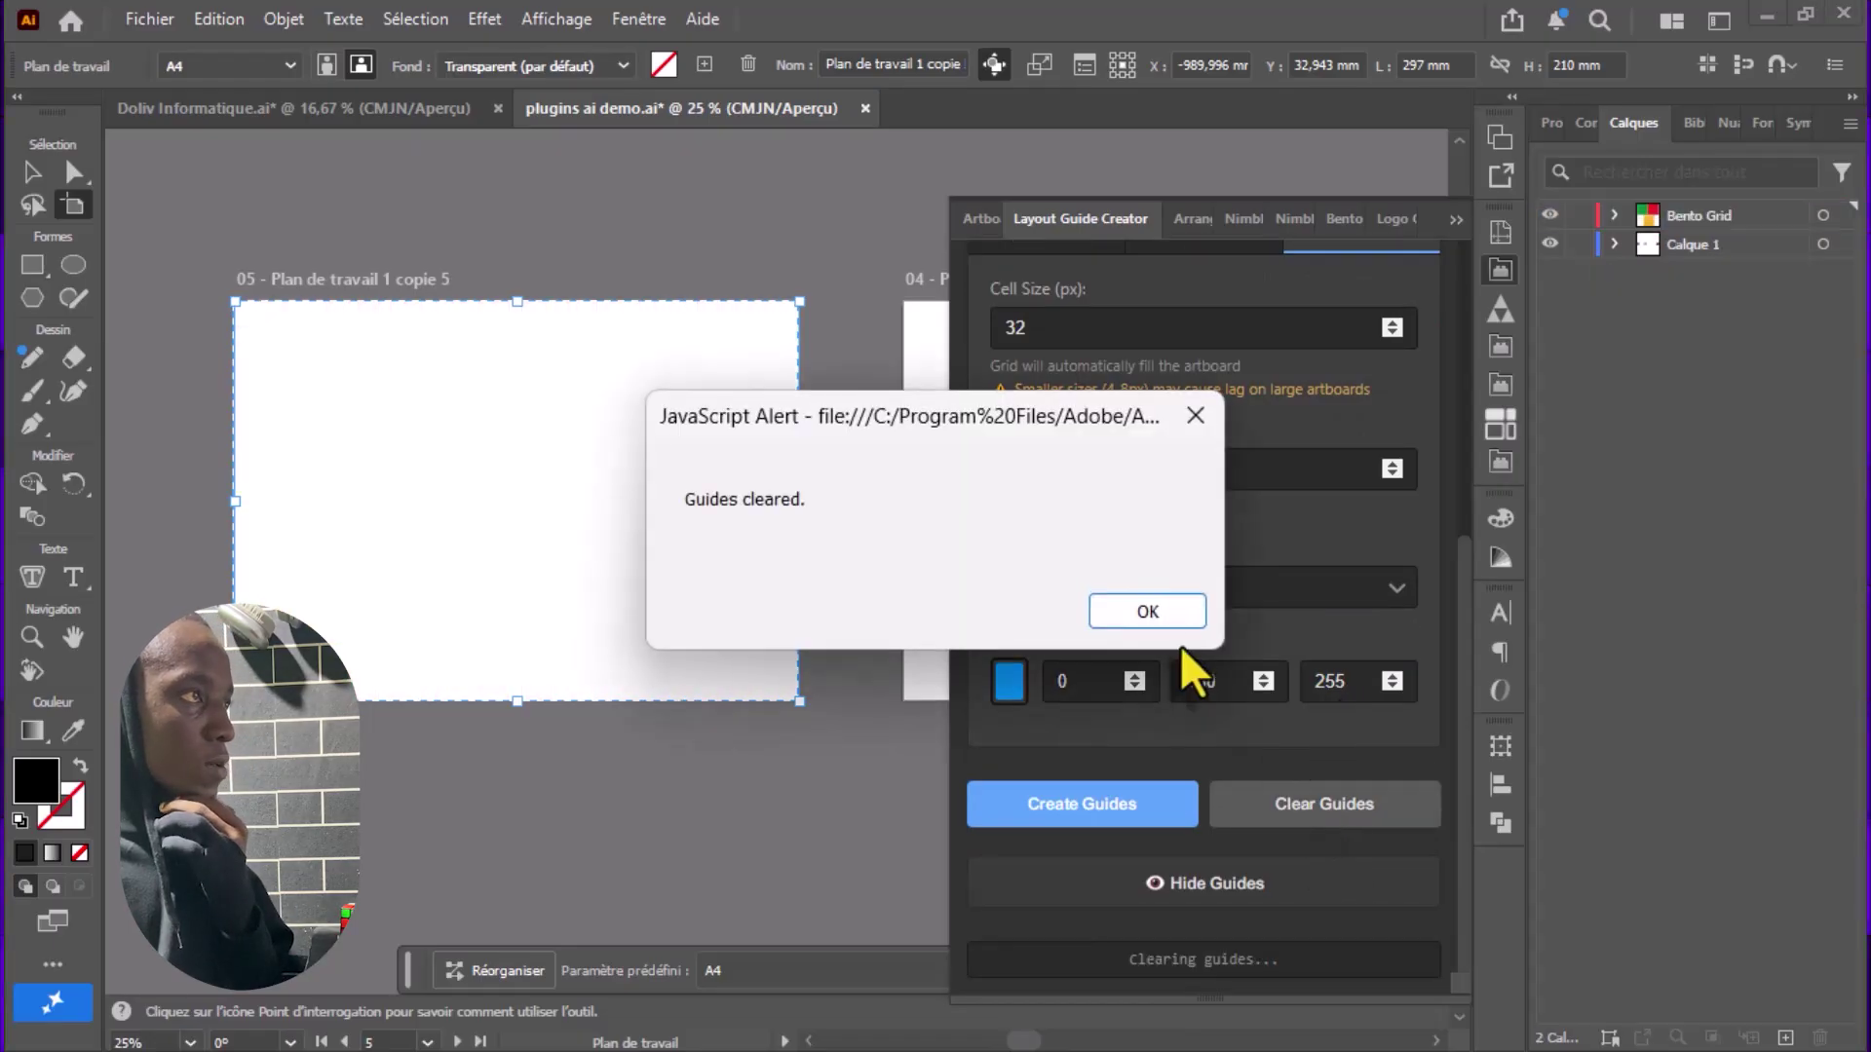
{"action": "left_click", "coordinate": [1140, 610]}
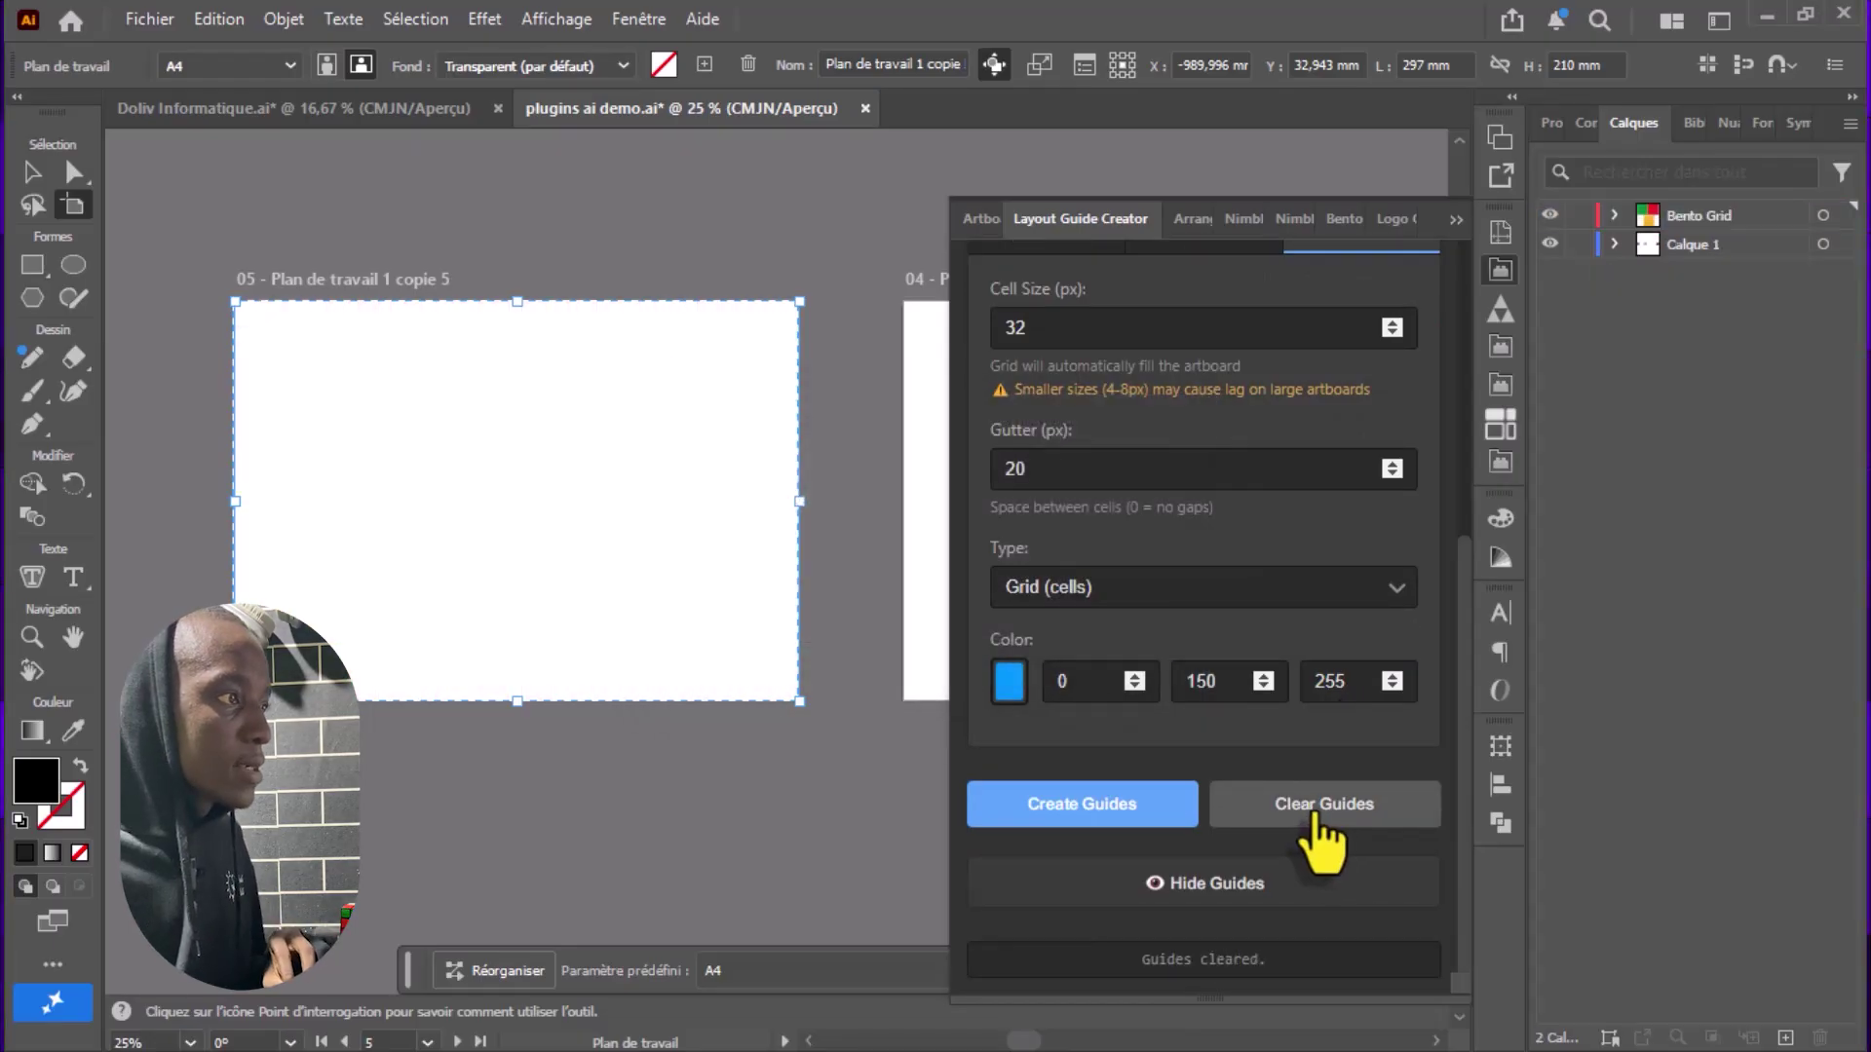
{"action": "scroll", "coordinate": [1315, 833], "scroll_direction": "up", "scroll_amount": 3}
{"action": "scroll", "coordinate": [1266, 760], "scroll_direction": "down", "scroll_amount": 5}
{"action": "left_click", "coordinate": [1120, 821]}
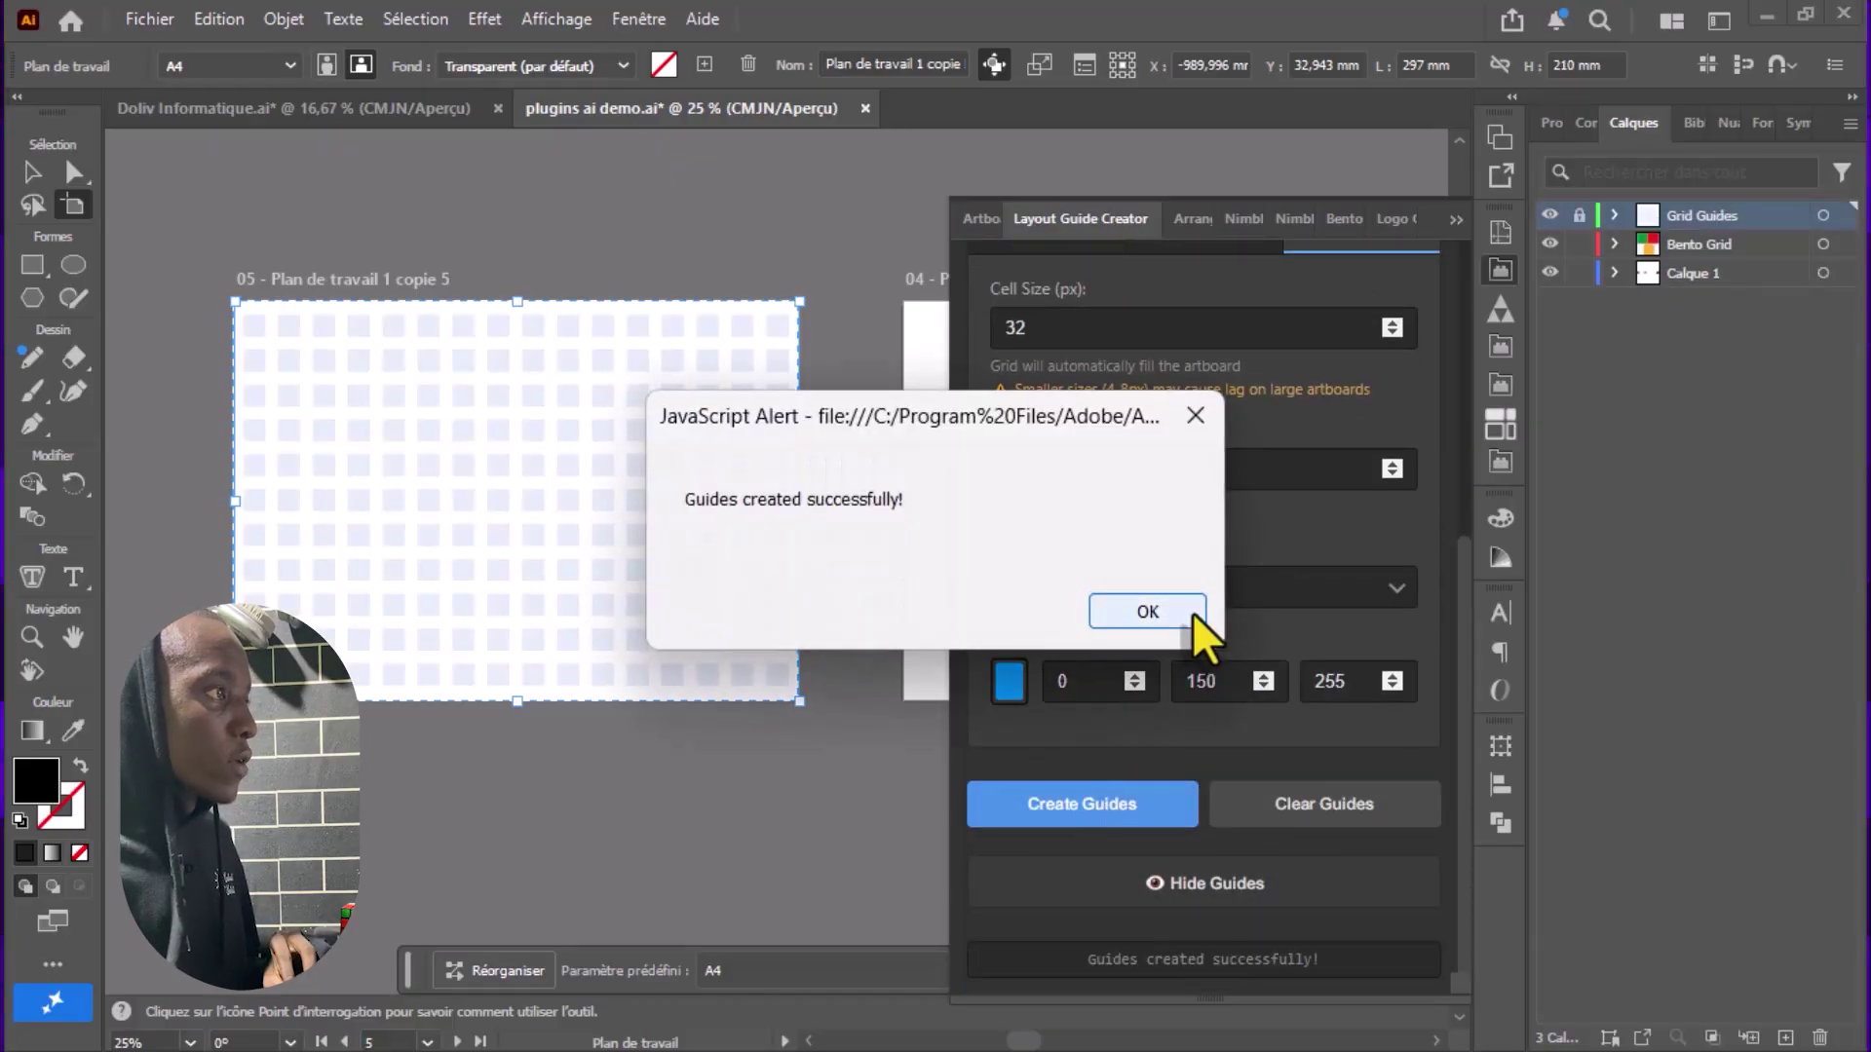
{"action": "left_click", "coordinate": [1192, 612]}
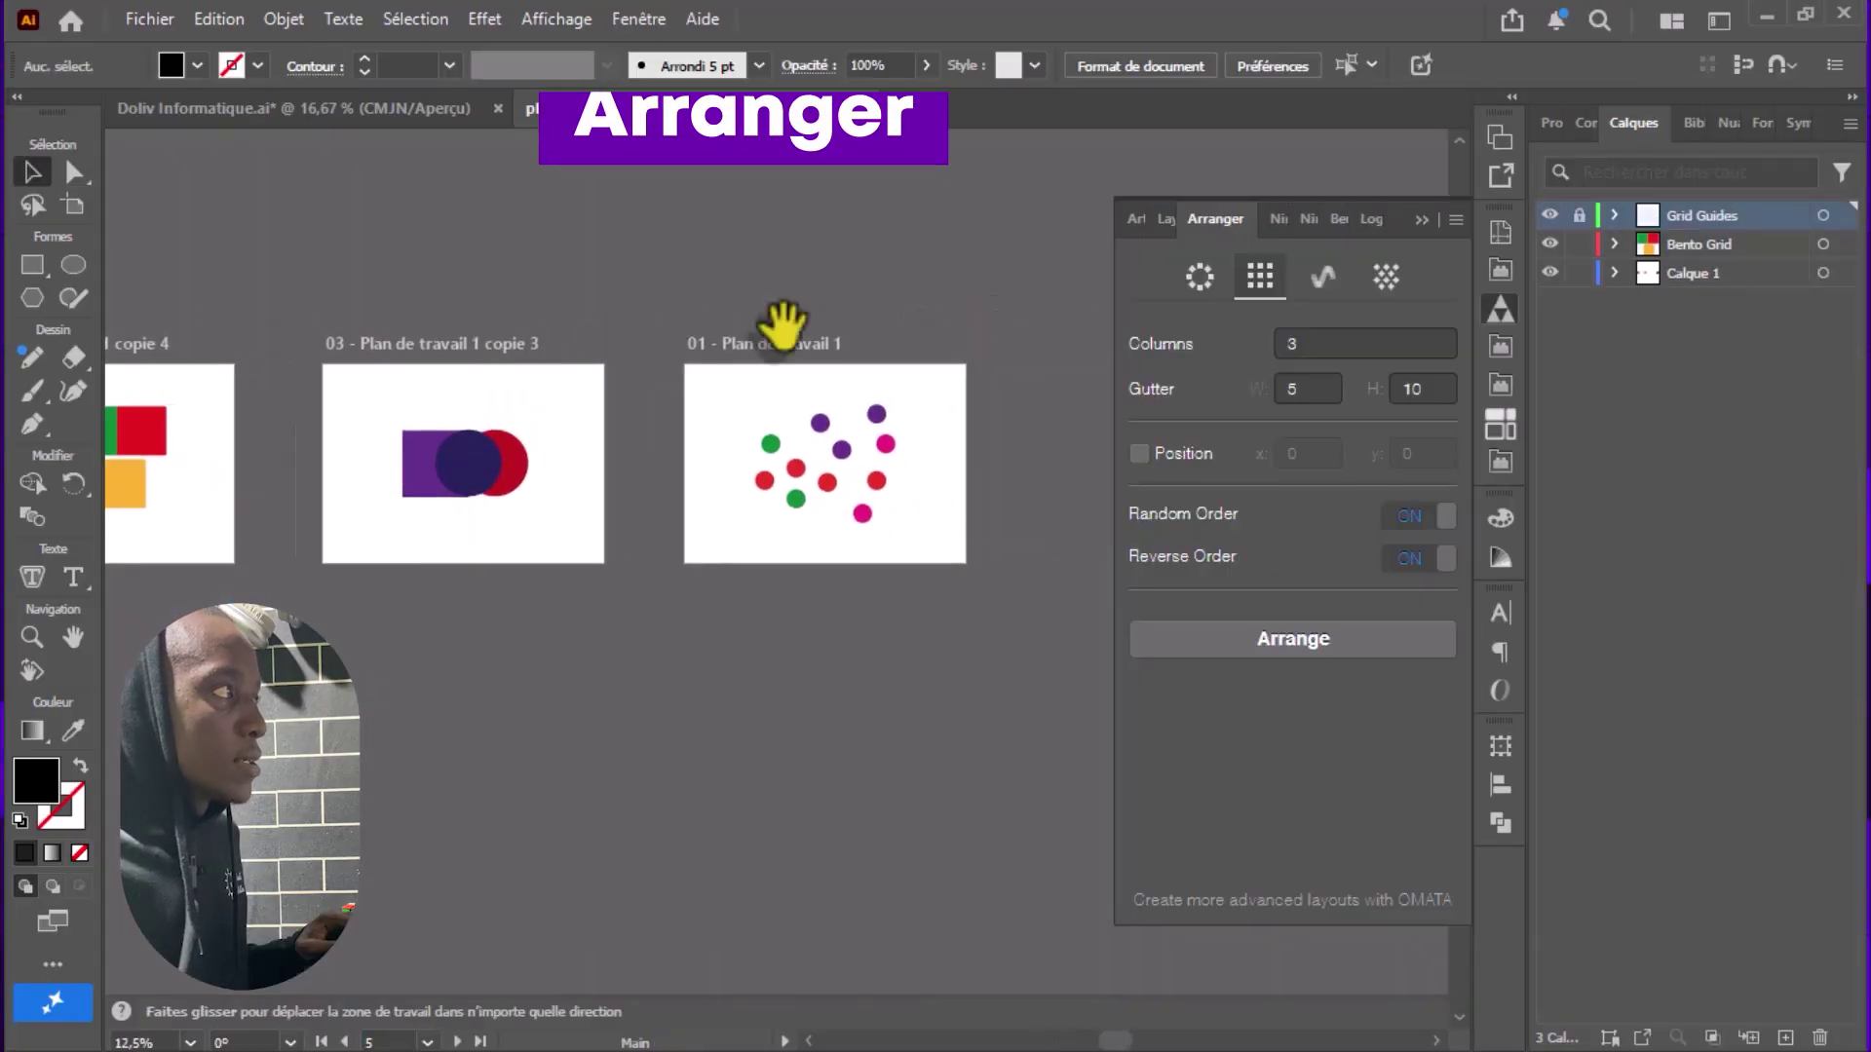
- Arrange all the colored dots on artboard 01 in a 100 x 100 ring and move it near the artboard's center
{"action": "scroll", "coordinate": [864, 305], "scroll_direction": "right", "scroll_amount": 2}
{"action": "scroll", "coordinate": [732, 417], "scroll_direction": "up", "scroll_amount": 3}
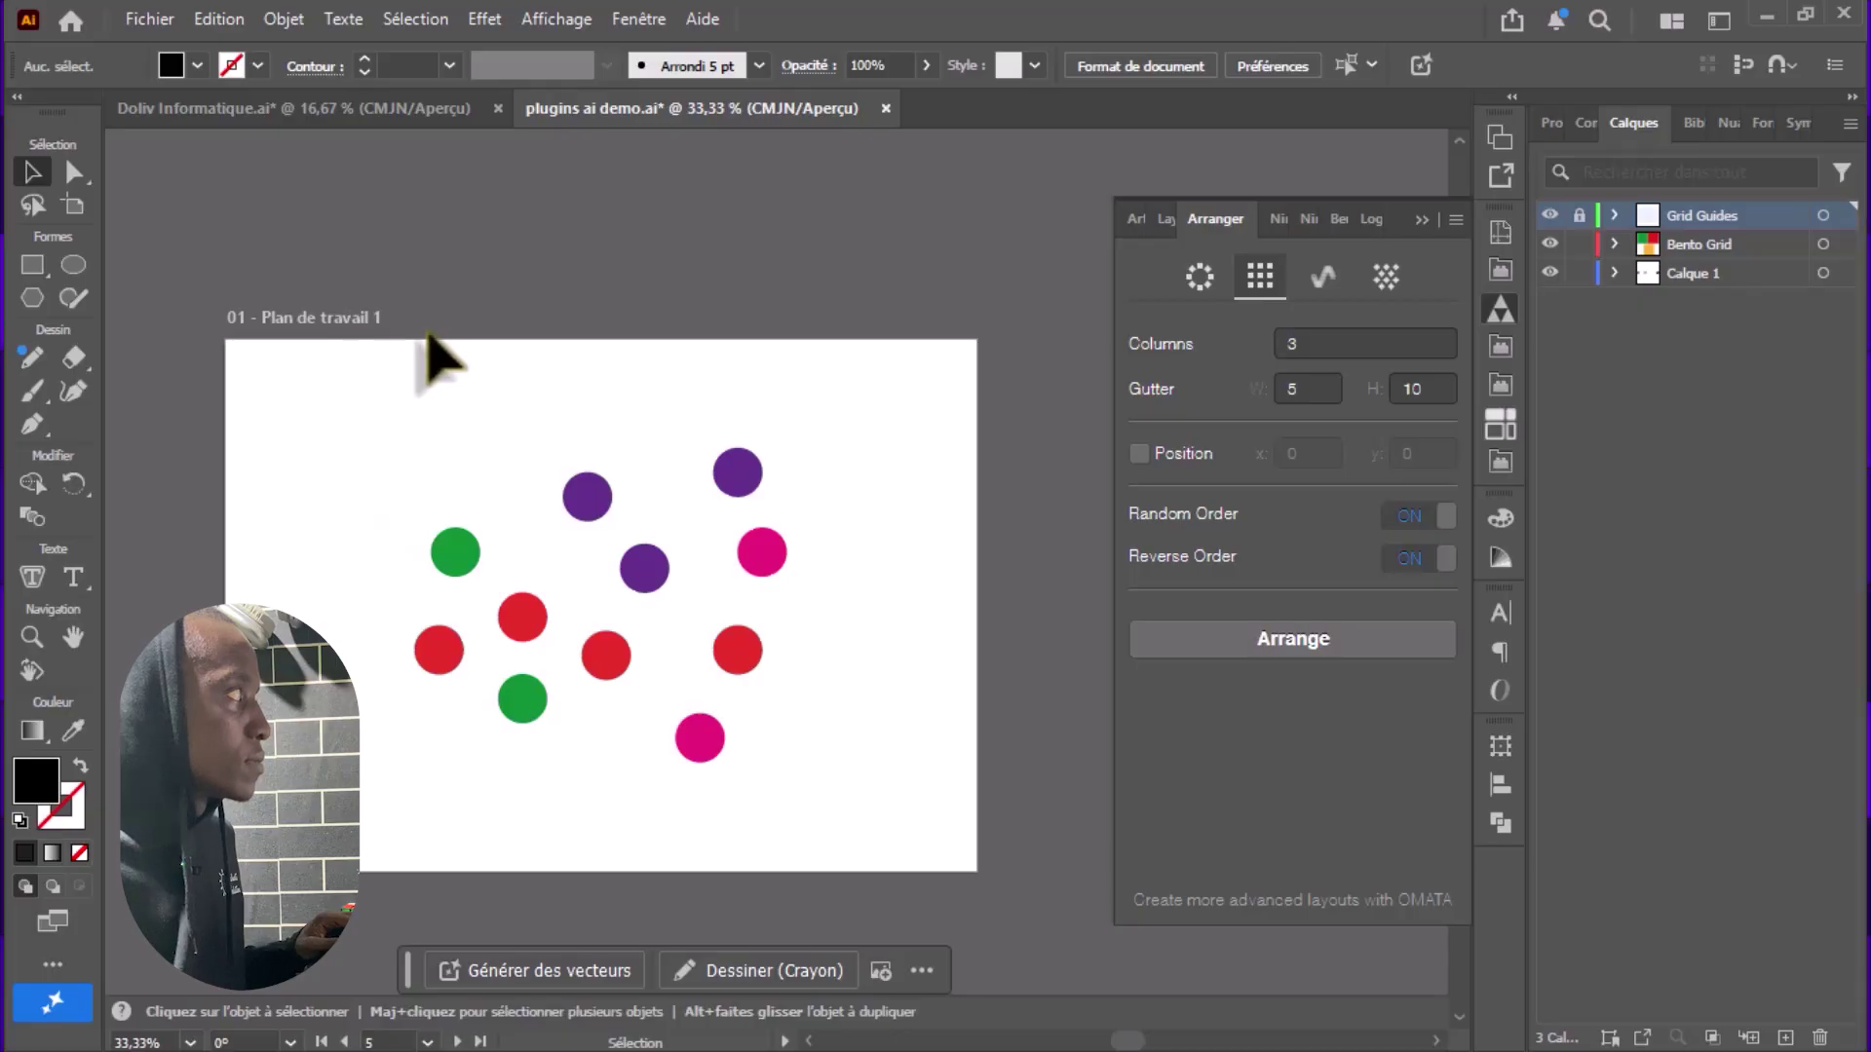
{"action": "left_click_drag", "start_coordinate": [835, 400], "coordinate": [421, 828]}
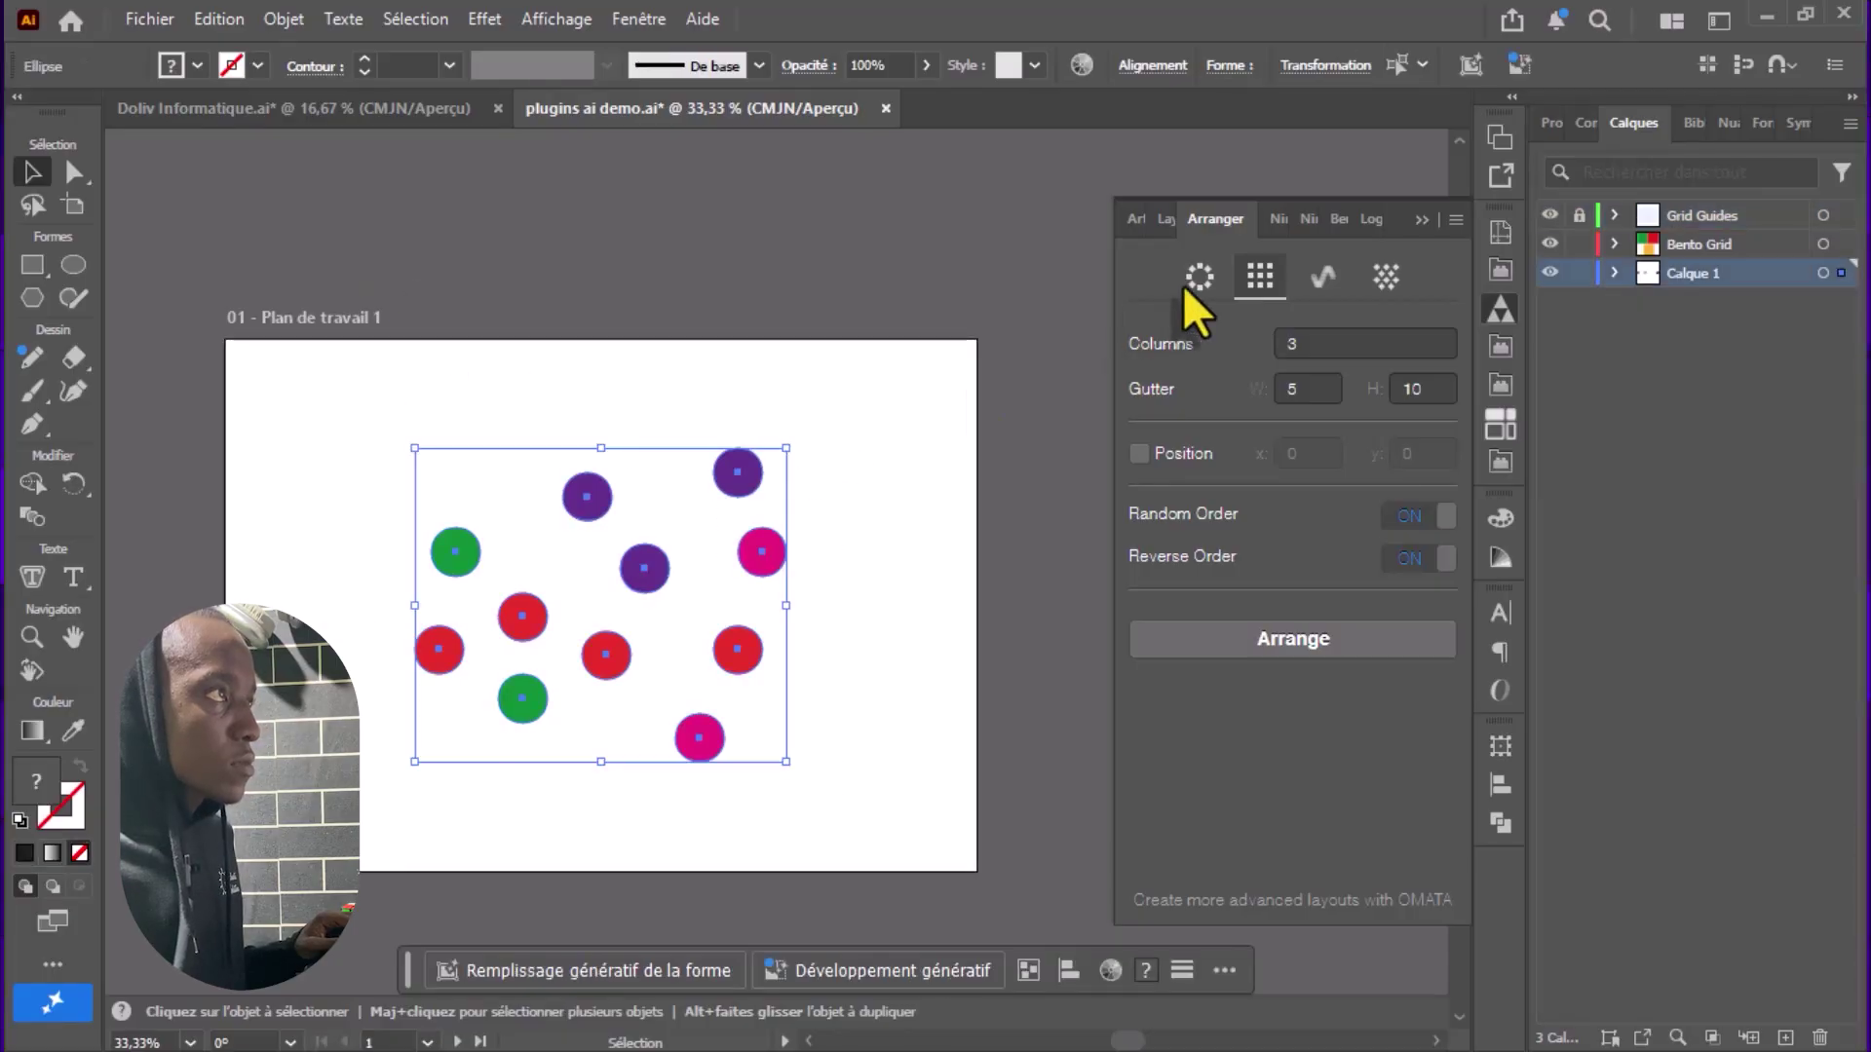
{"action": "left_click", "coordinate": [1190, 285]}
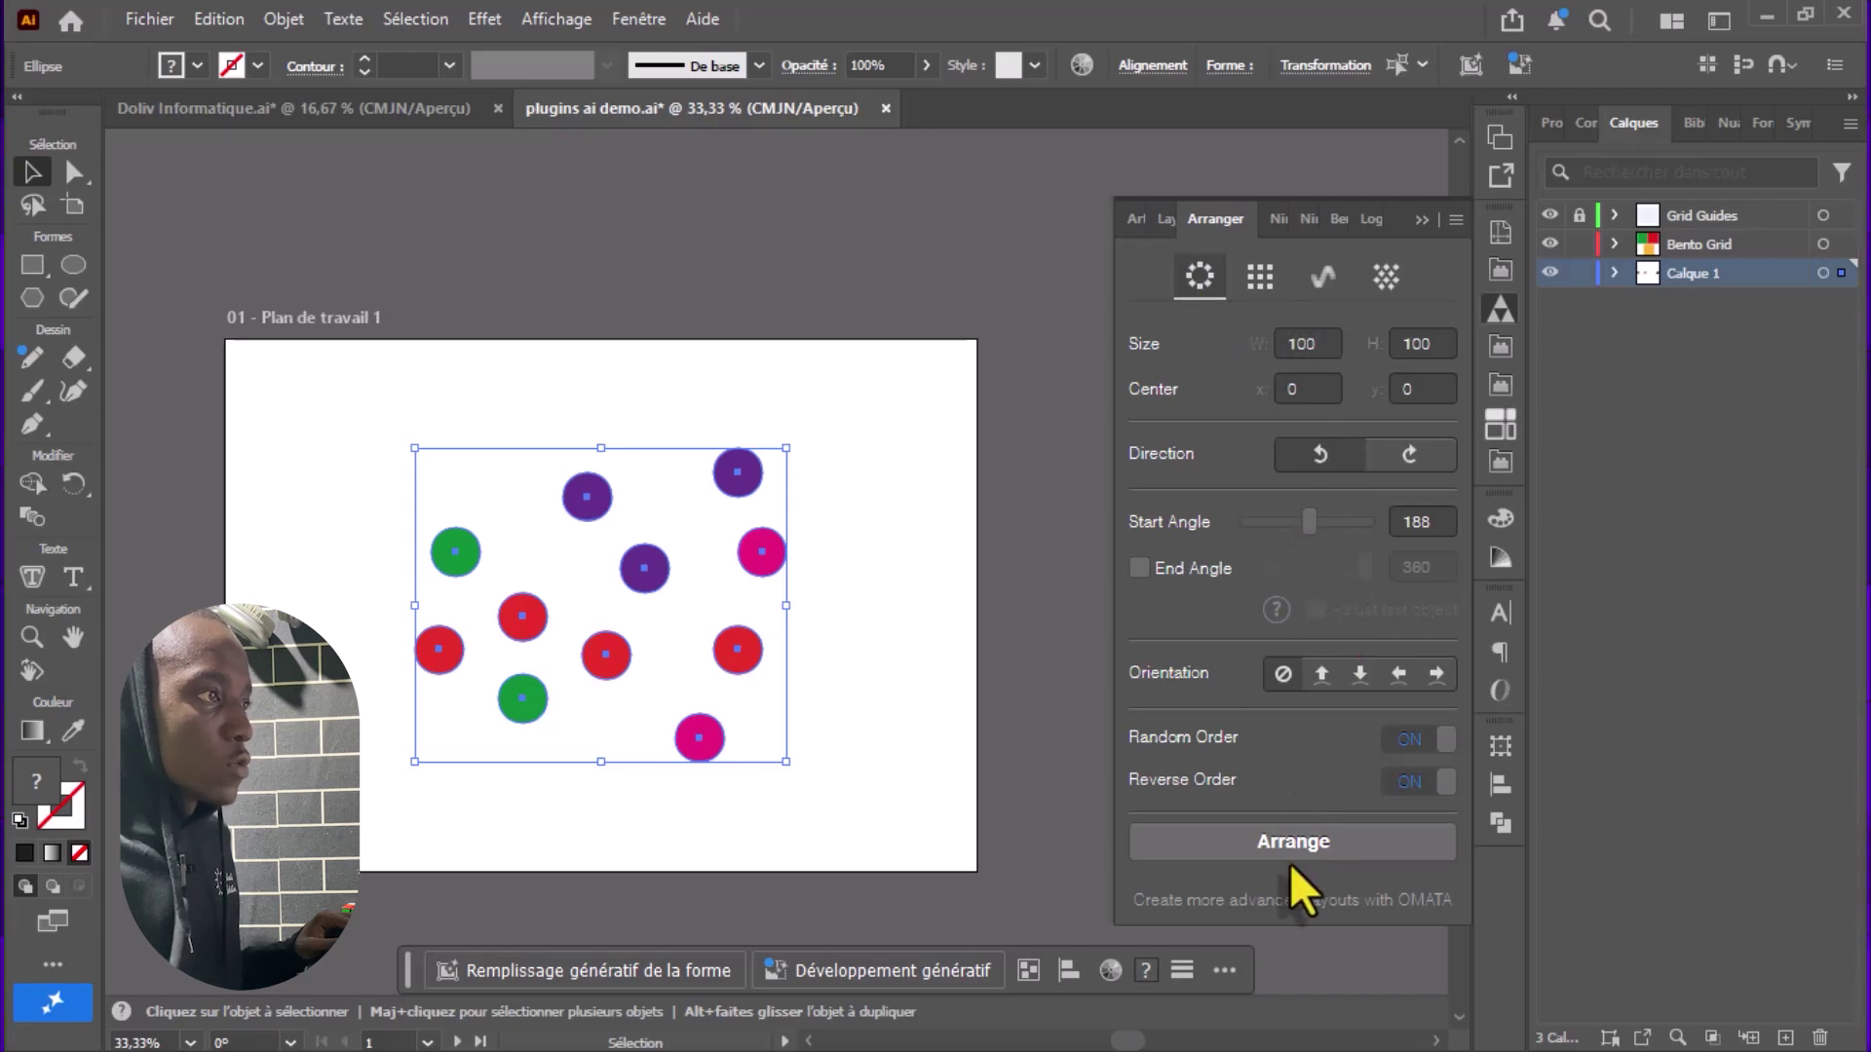
{"action": "left_click", "coordinate": [1274, 840]}
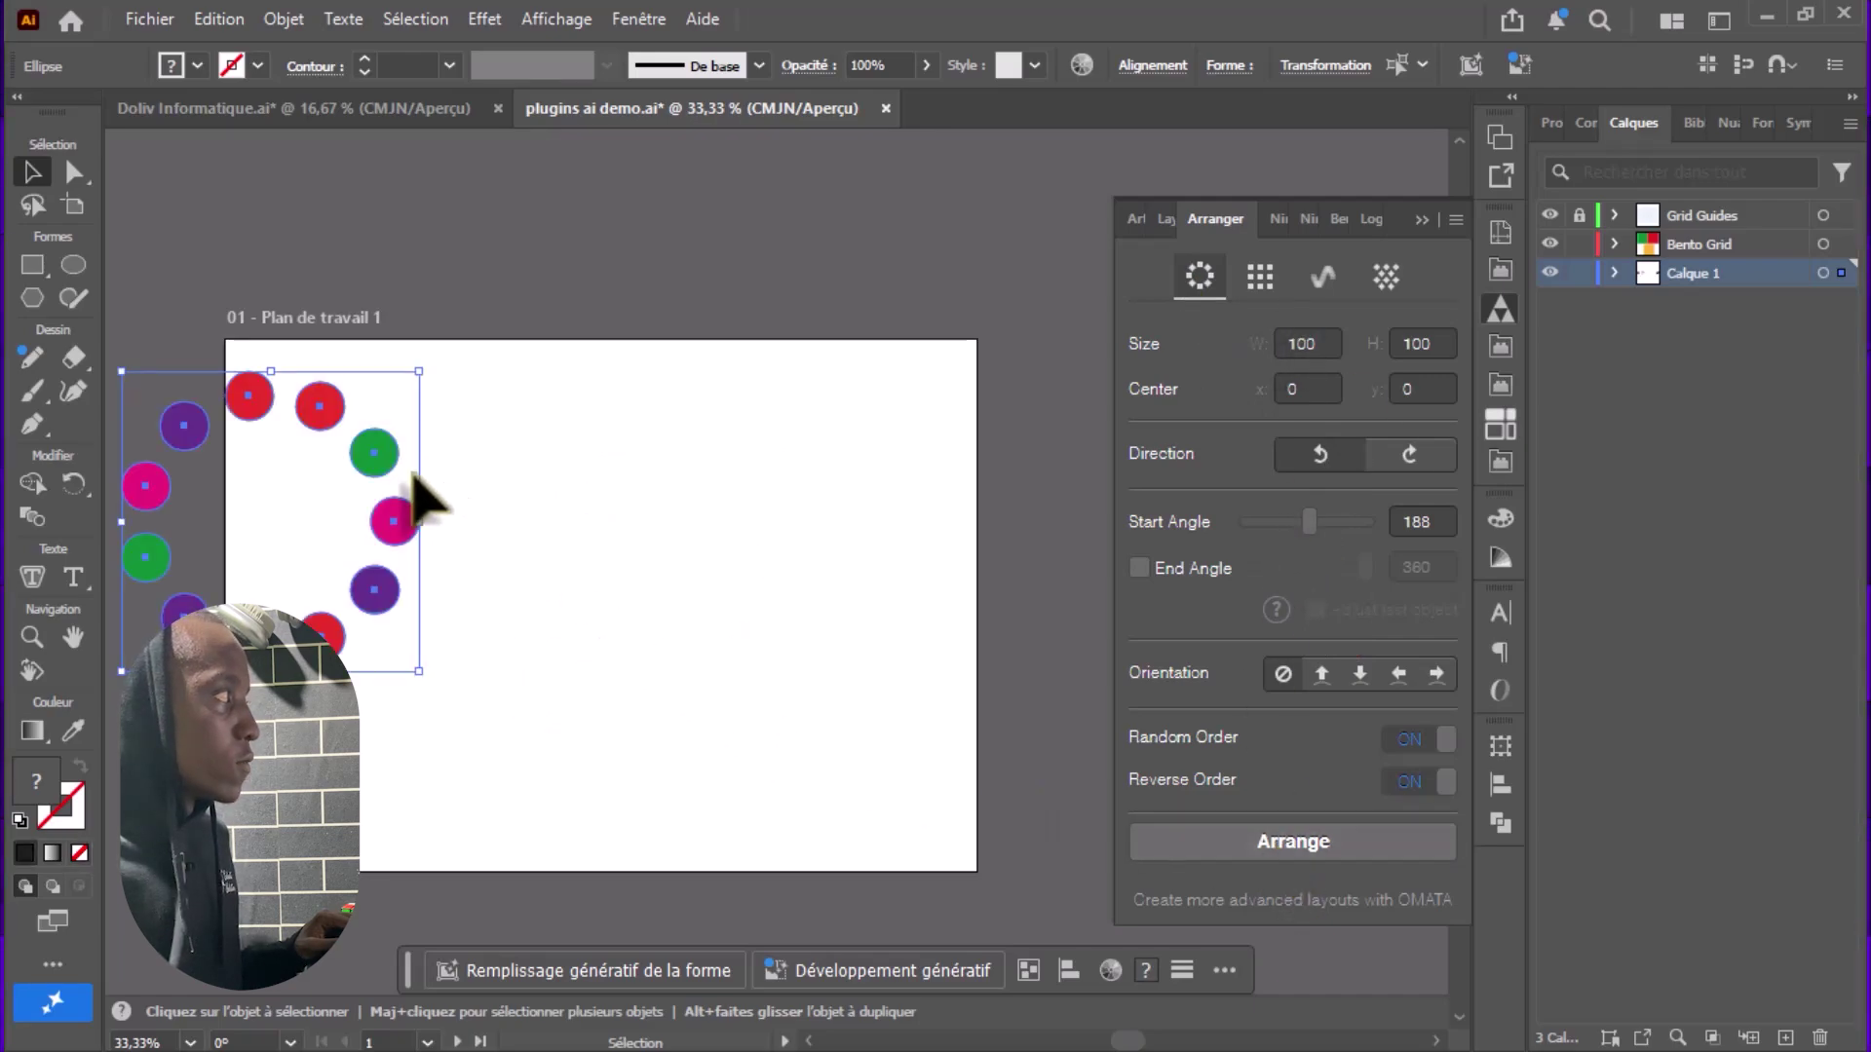
{"action": "left_click_drag", "start_coordinate": [480, 530], "coordinate": [702, 538]}
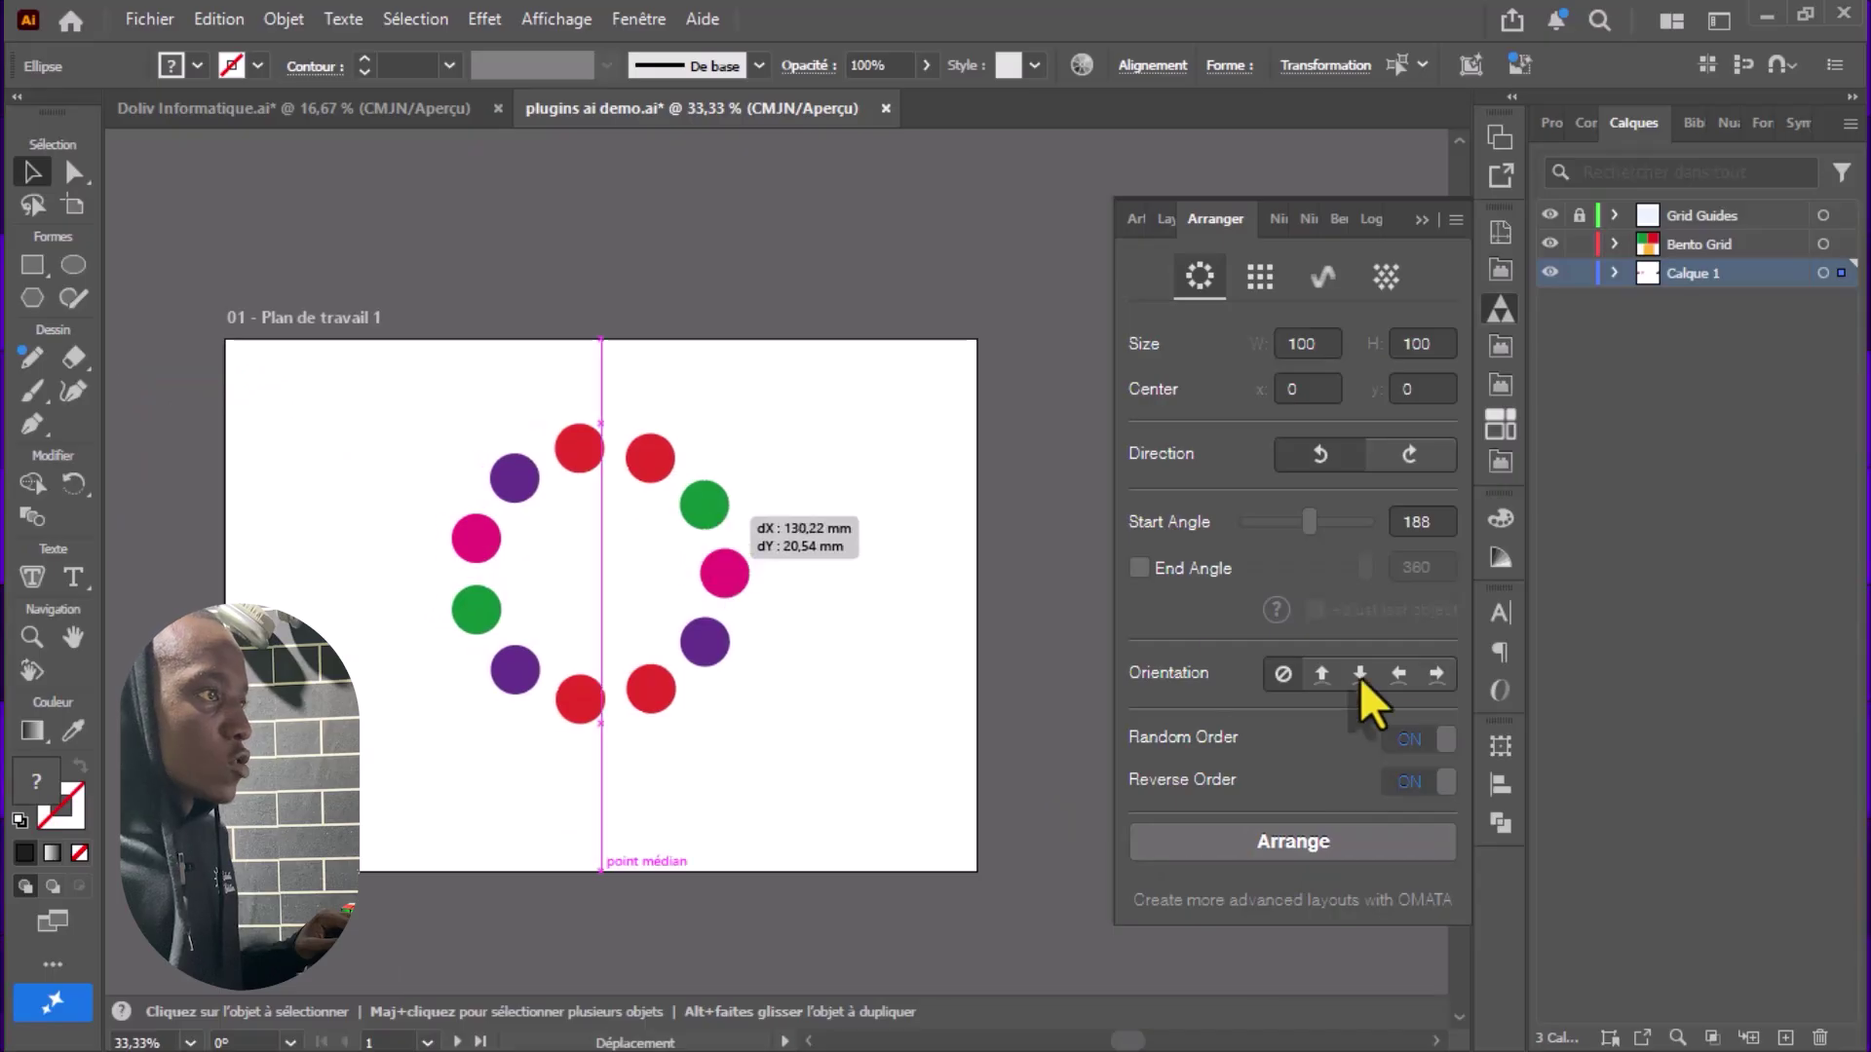
- Rearrange the ring of dots by toggling Random Order and Reverse Order, moving it back onto the artboard each time
{"action": "left_click", "coordinate": [1434, 739]}
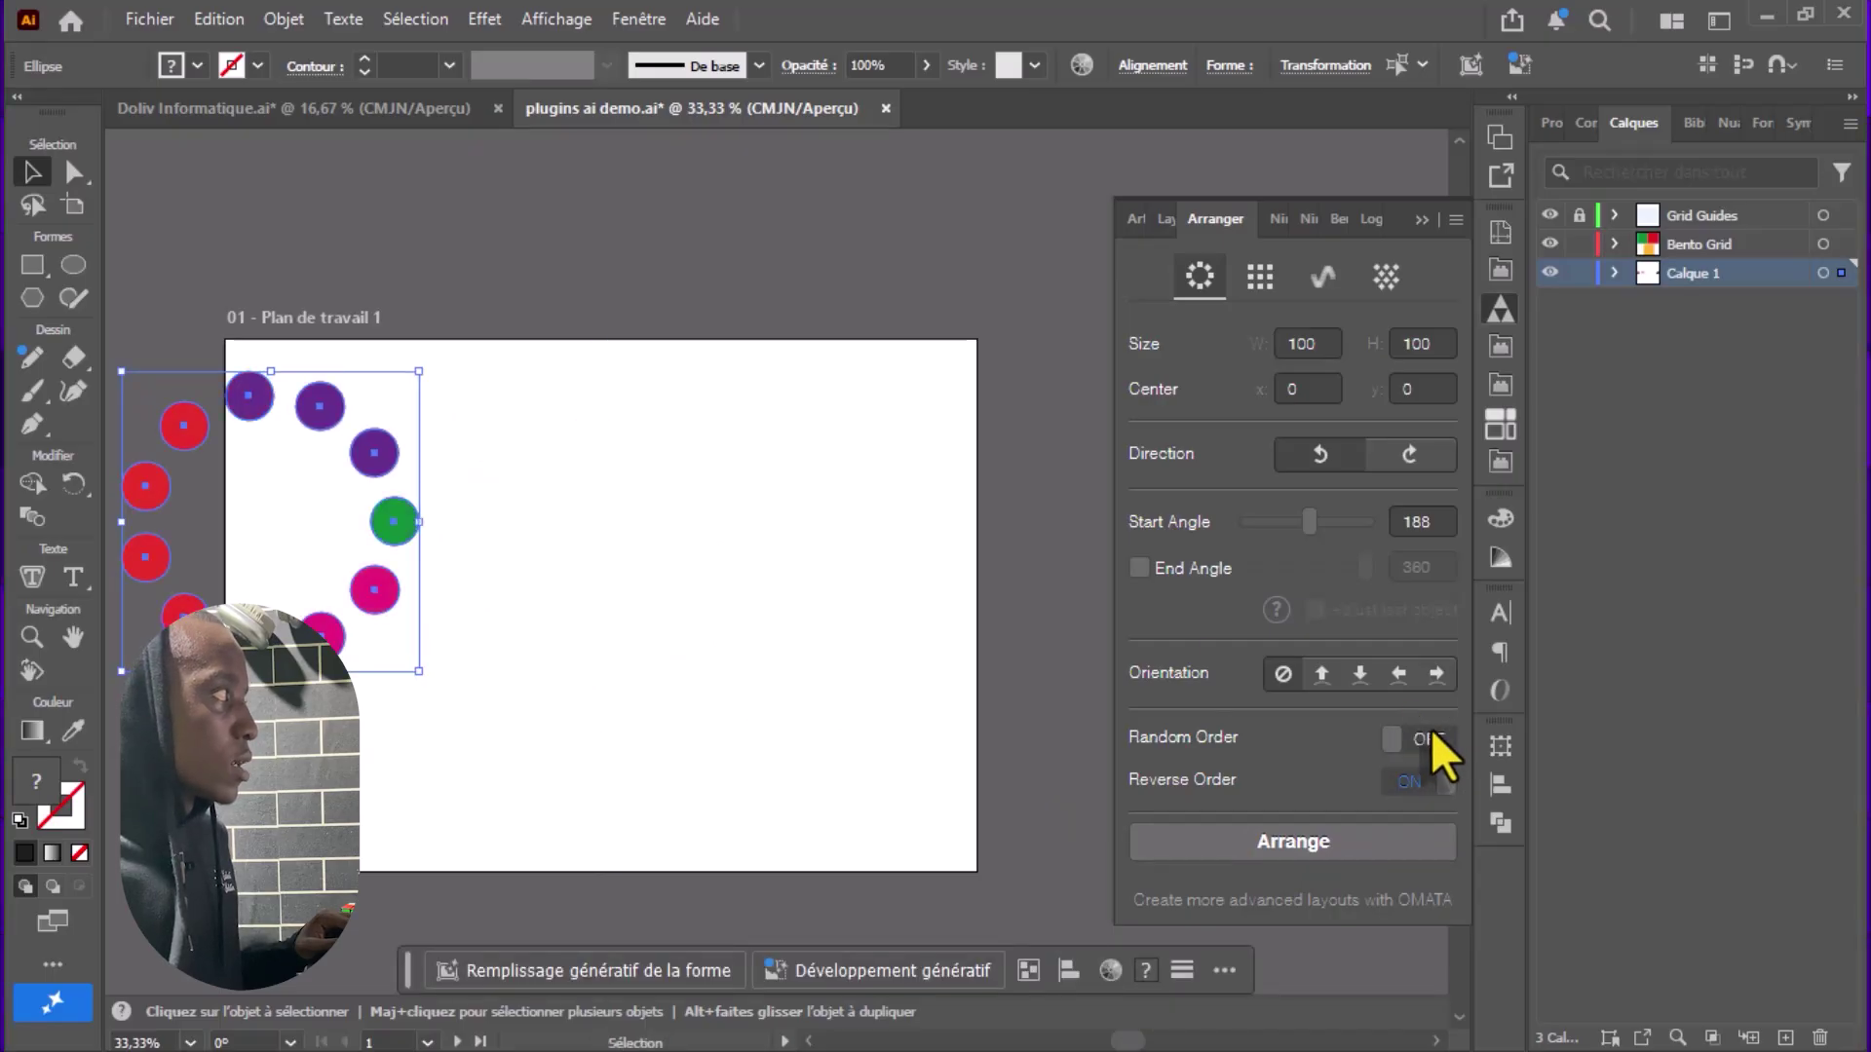
{"action": "left_click_drag", "start_coordinate": [390, 440], "coordinate": [766, 493]}
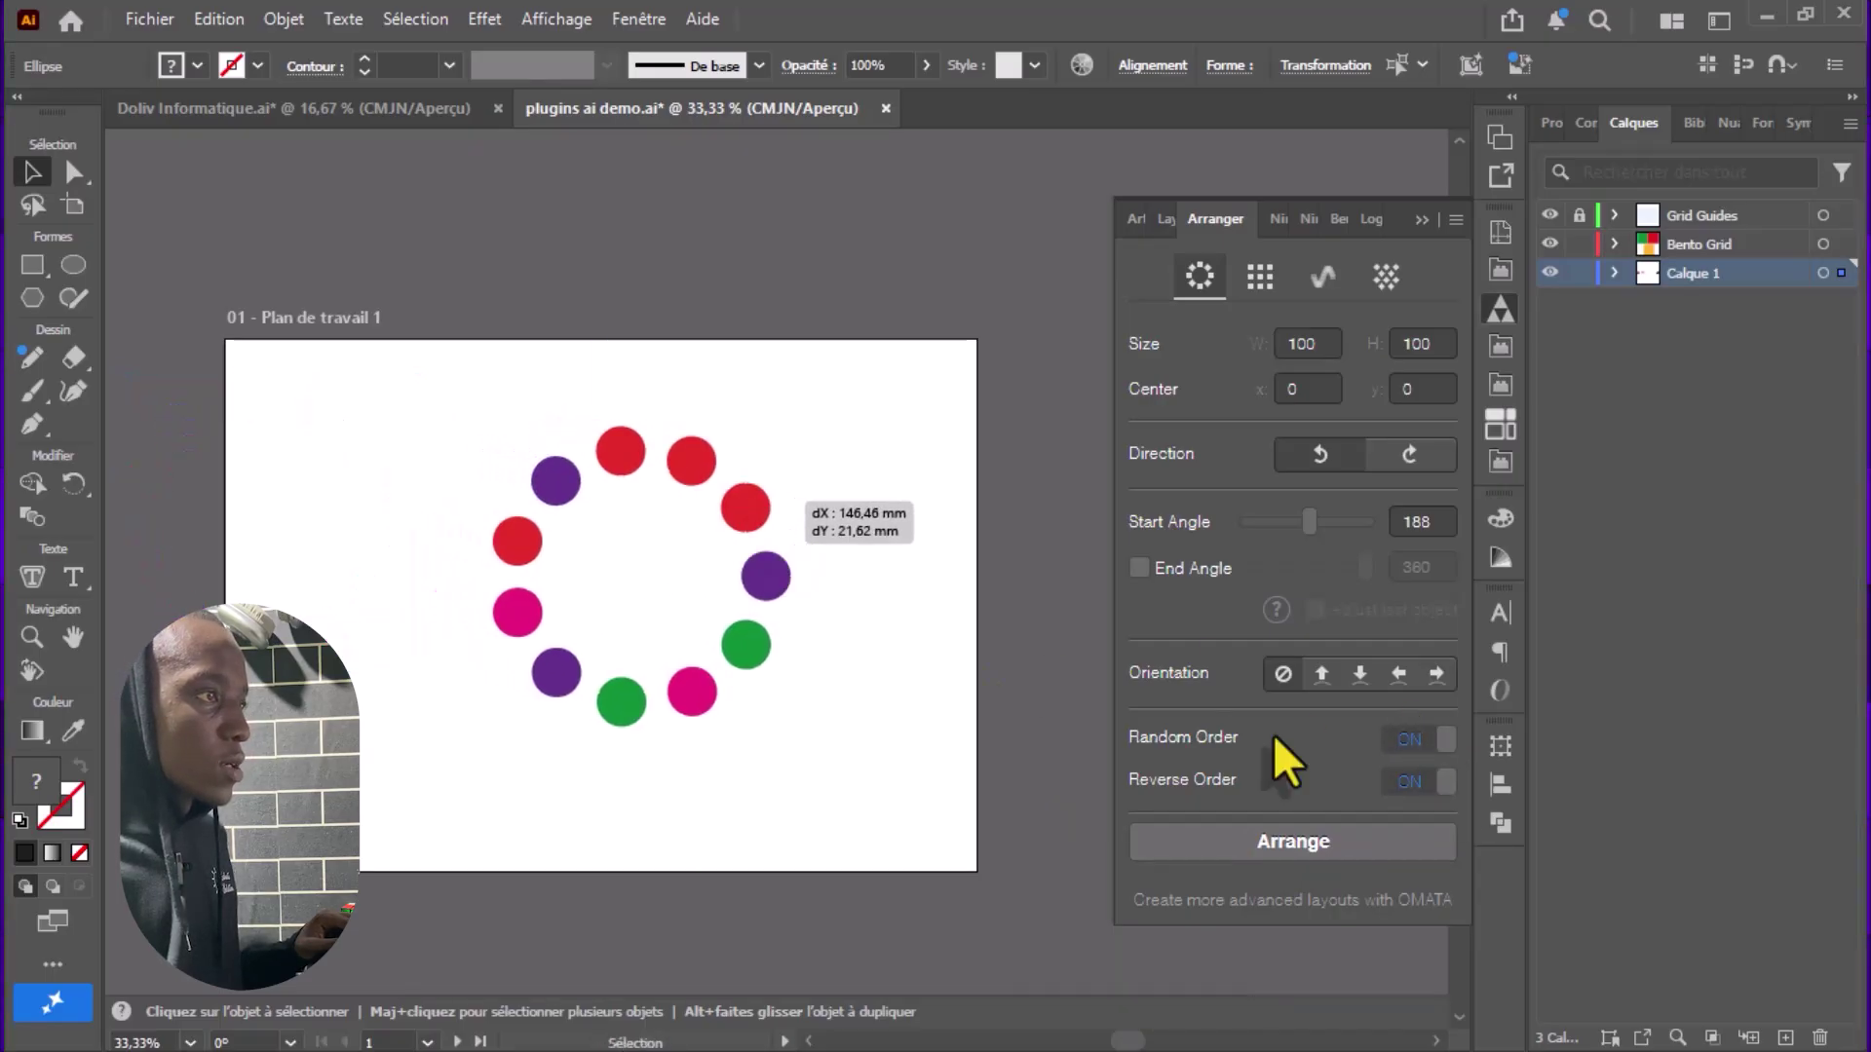
{"action": "left_click", "coordinate": [1442, 781]}
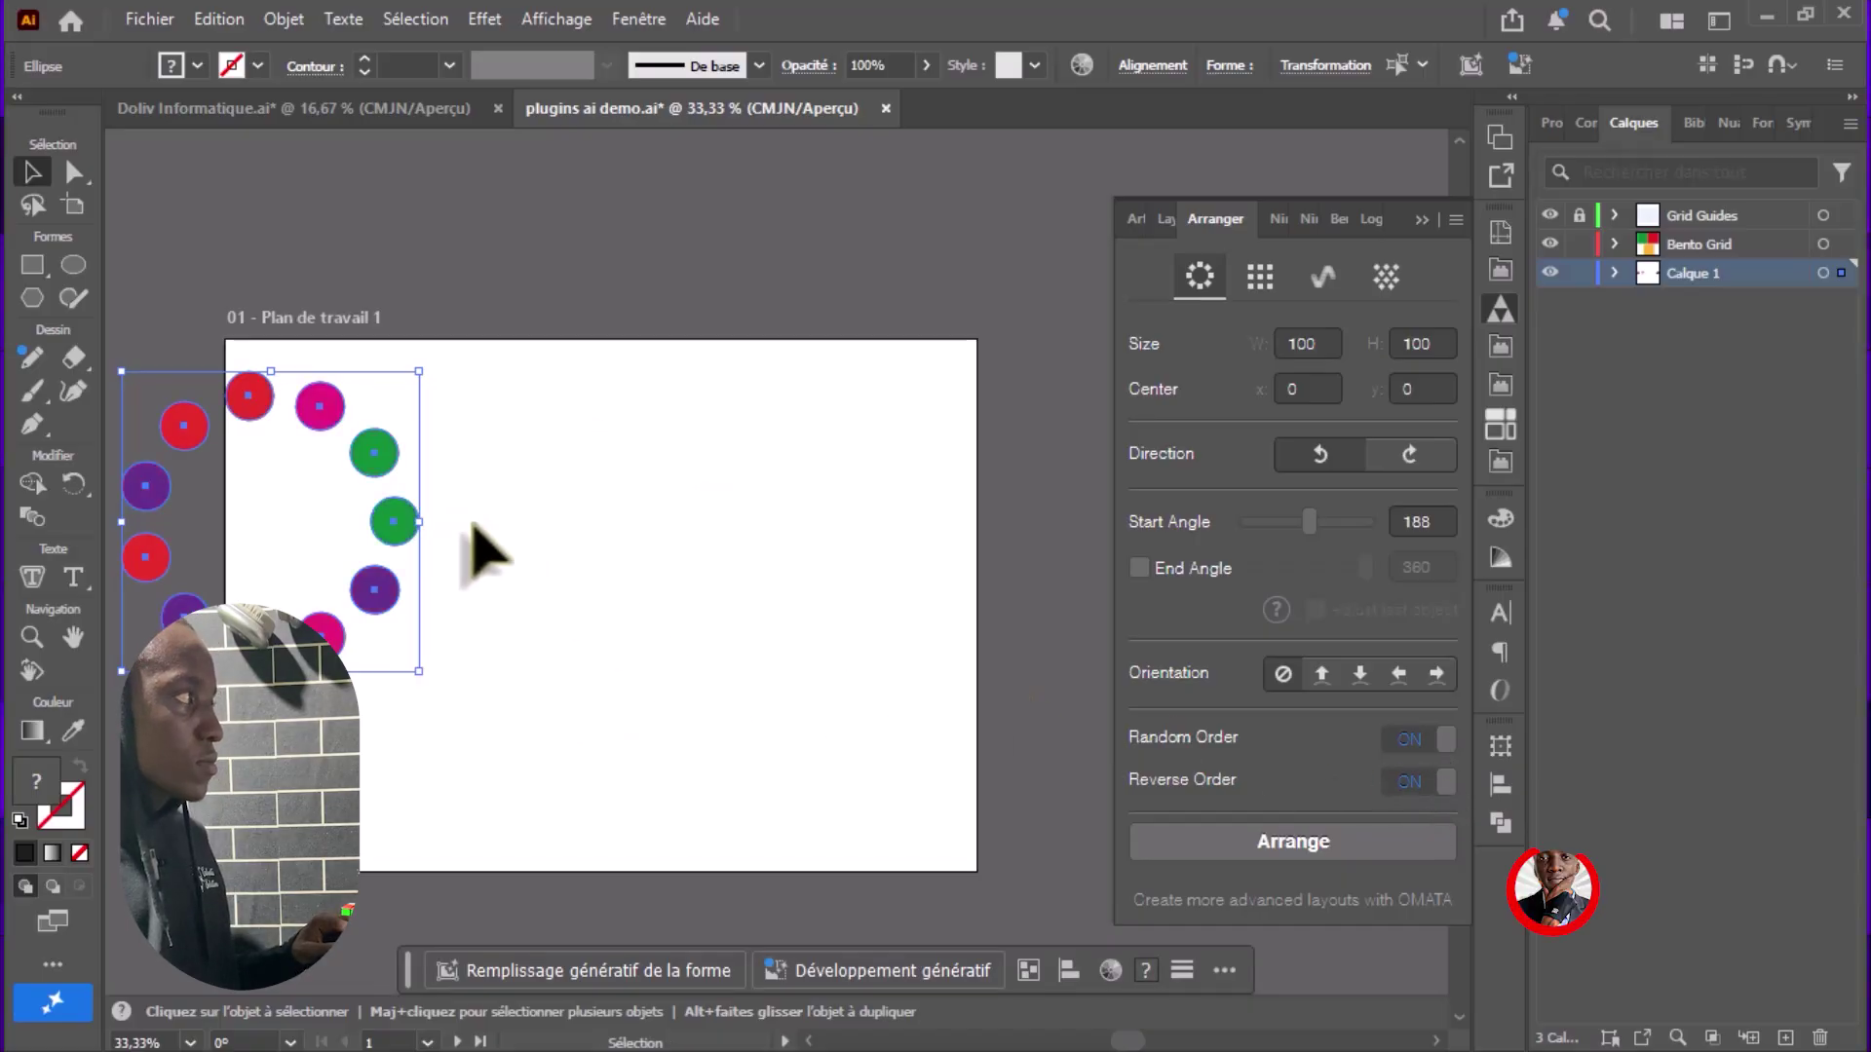
{"action": "left_click_drag", "start_coordinate": [393, 531], "coordinate": [769, 570]}
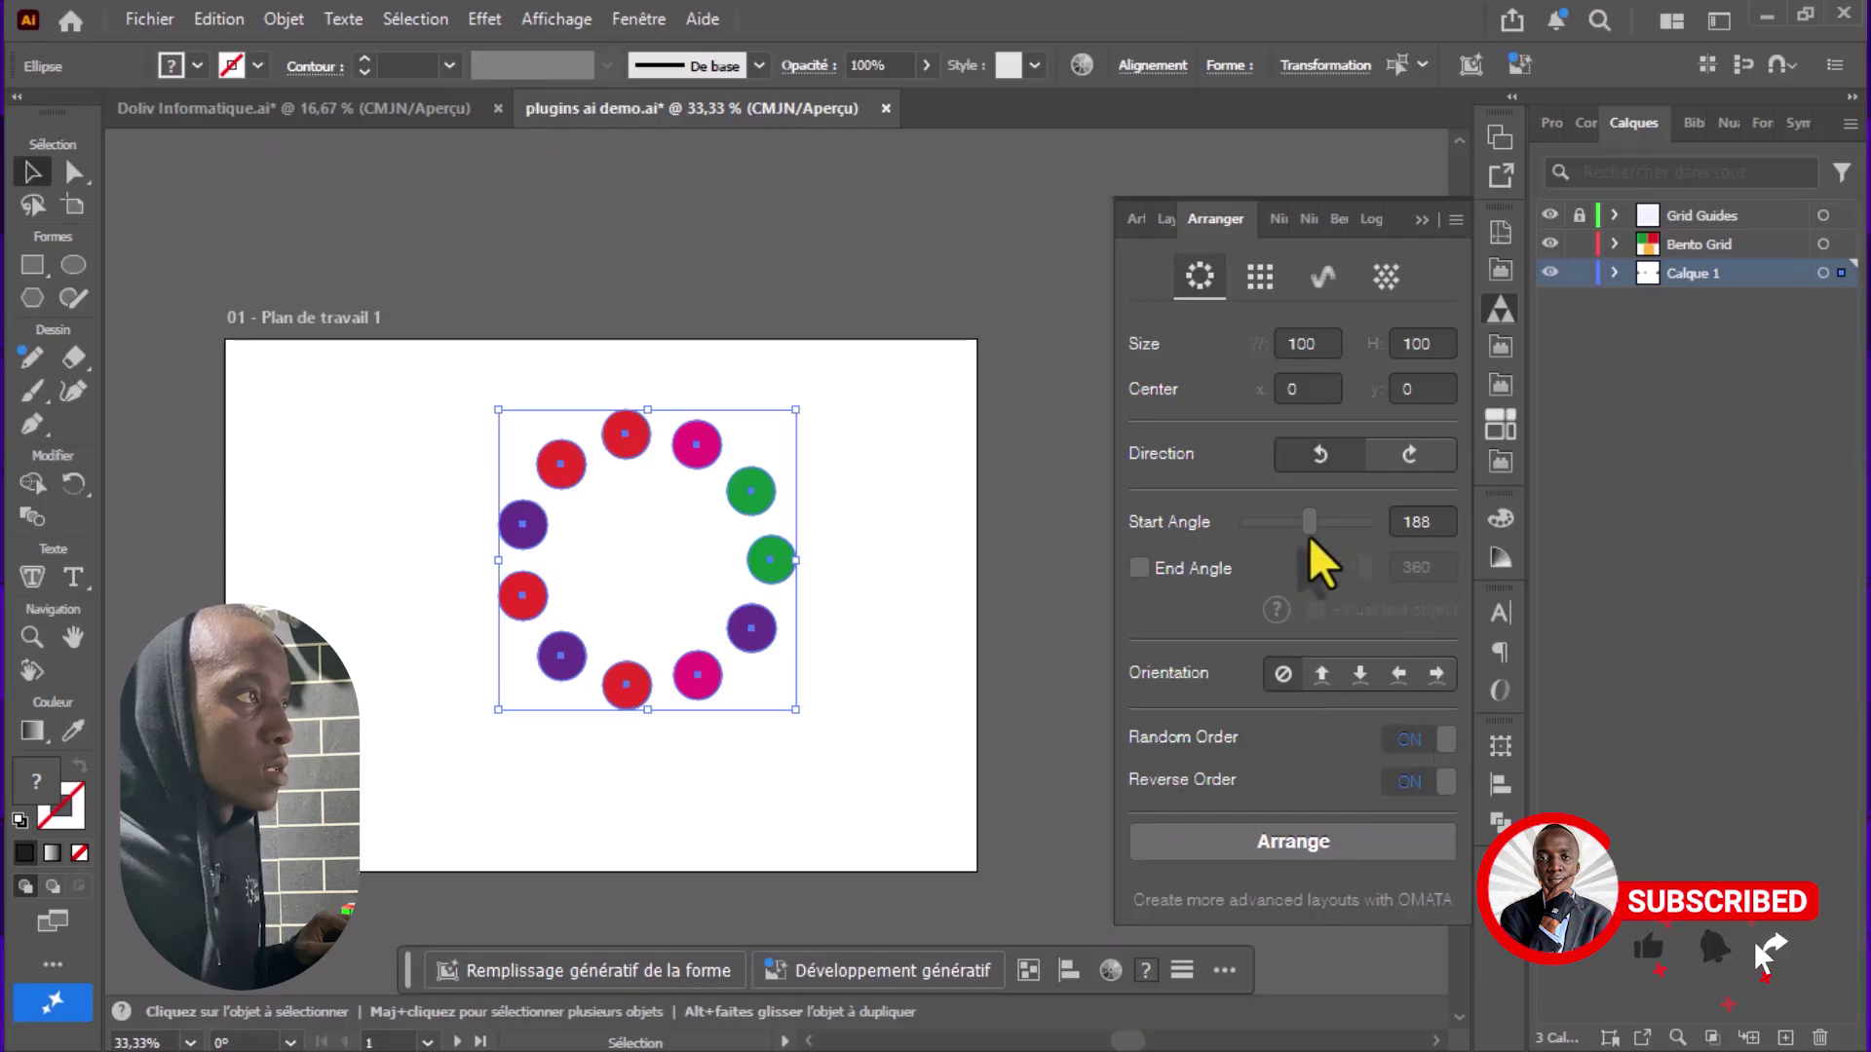
- Set the ring's start angle to 163 and try both arrangement directions, ending on clockwise
{"action": "mouse_move", "coordinate": [1308, 522]}
{"action": "left_mouse_down"}
{"action": "mouse_move", "coordinate": [1279, 522]}
{"action": "mouse_move", "coordinate": [1351, 522]}
{"action": "mouse_move", "coordinate": [1272, 522]}
{"action": "mouse_move", "coordinate": [1369, 522]}
{"action": "mouse_move", "coordinate": [1300, 522]}
{"action": "left_mouse_up"}
{"action": "left_click", "coordinate": [1425, 460]}
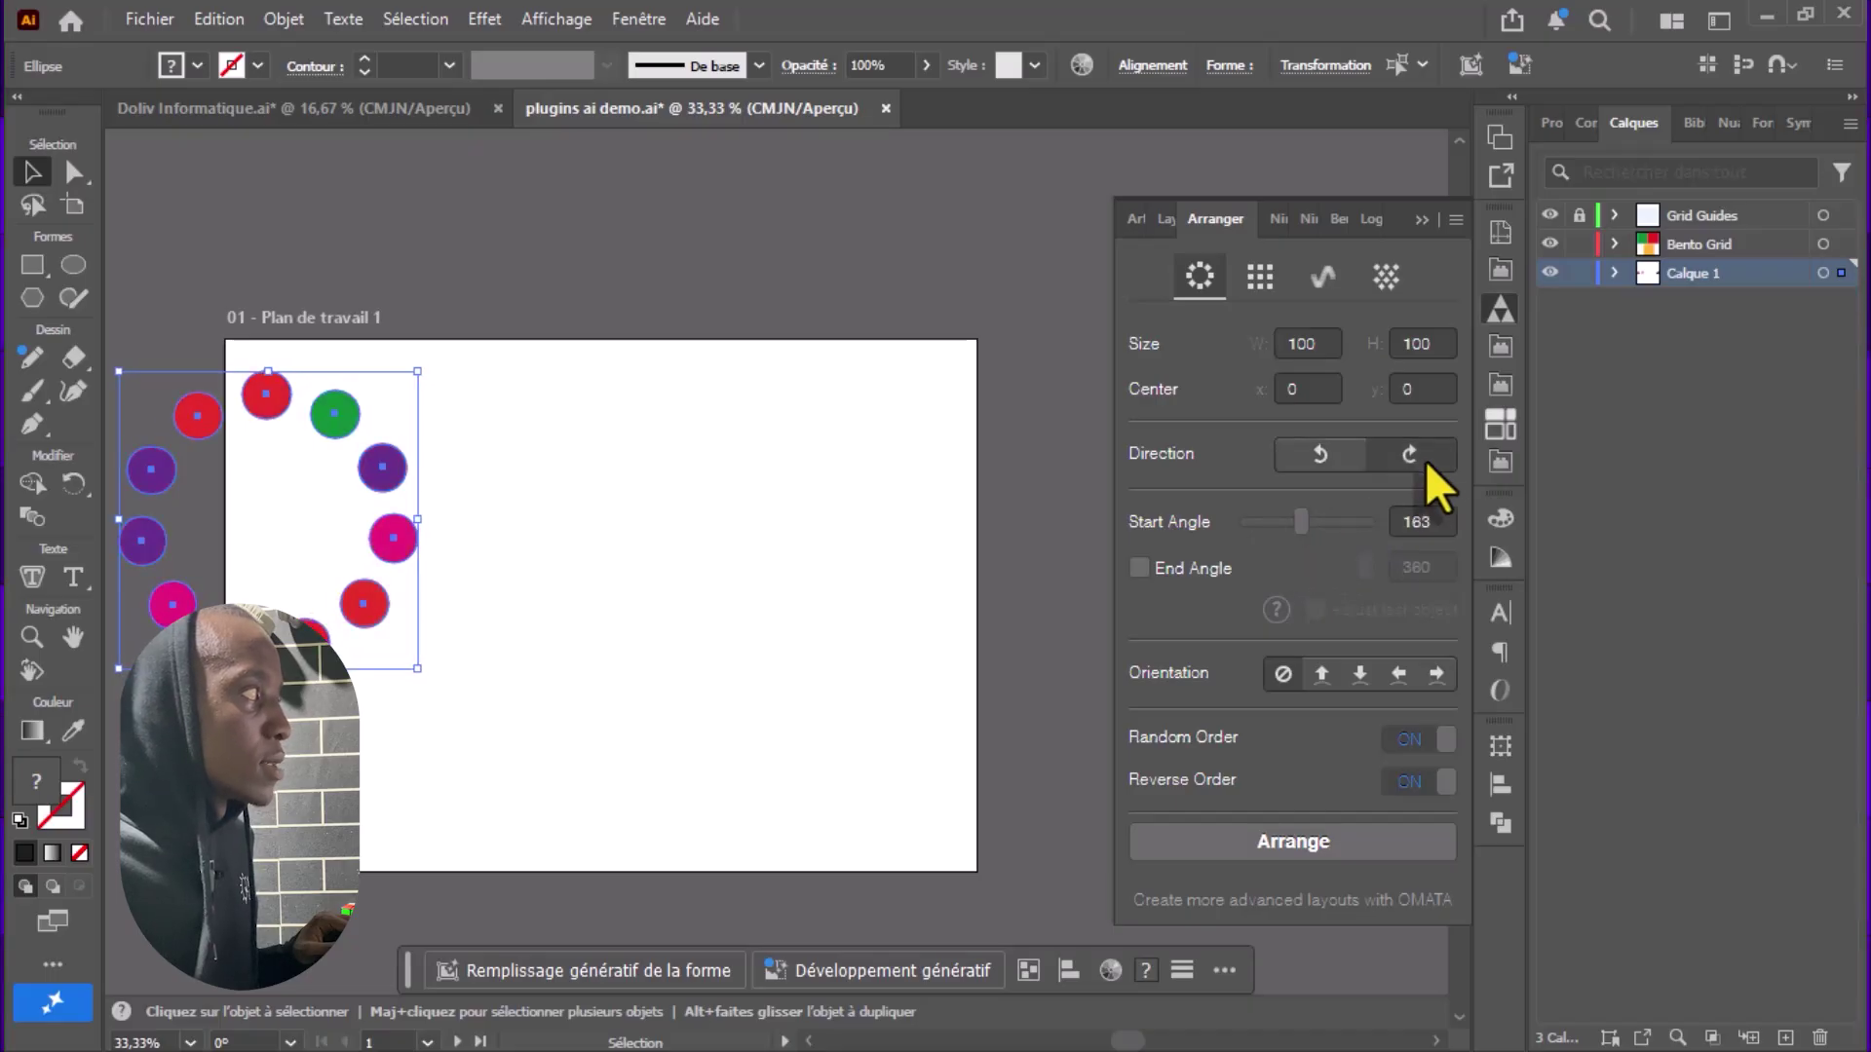
{"action": "left_click", "coordinate": [1319, 450]}
{"action": "left_click", "coordinate": [1400, 446]}
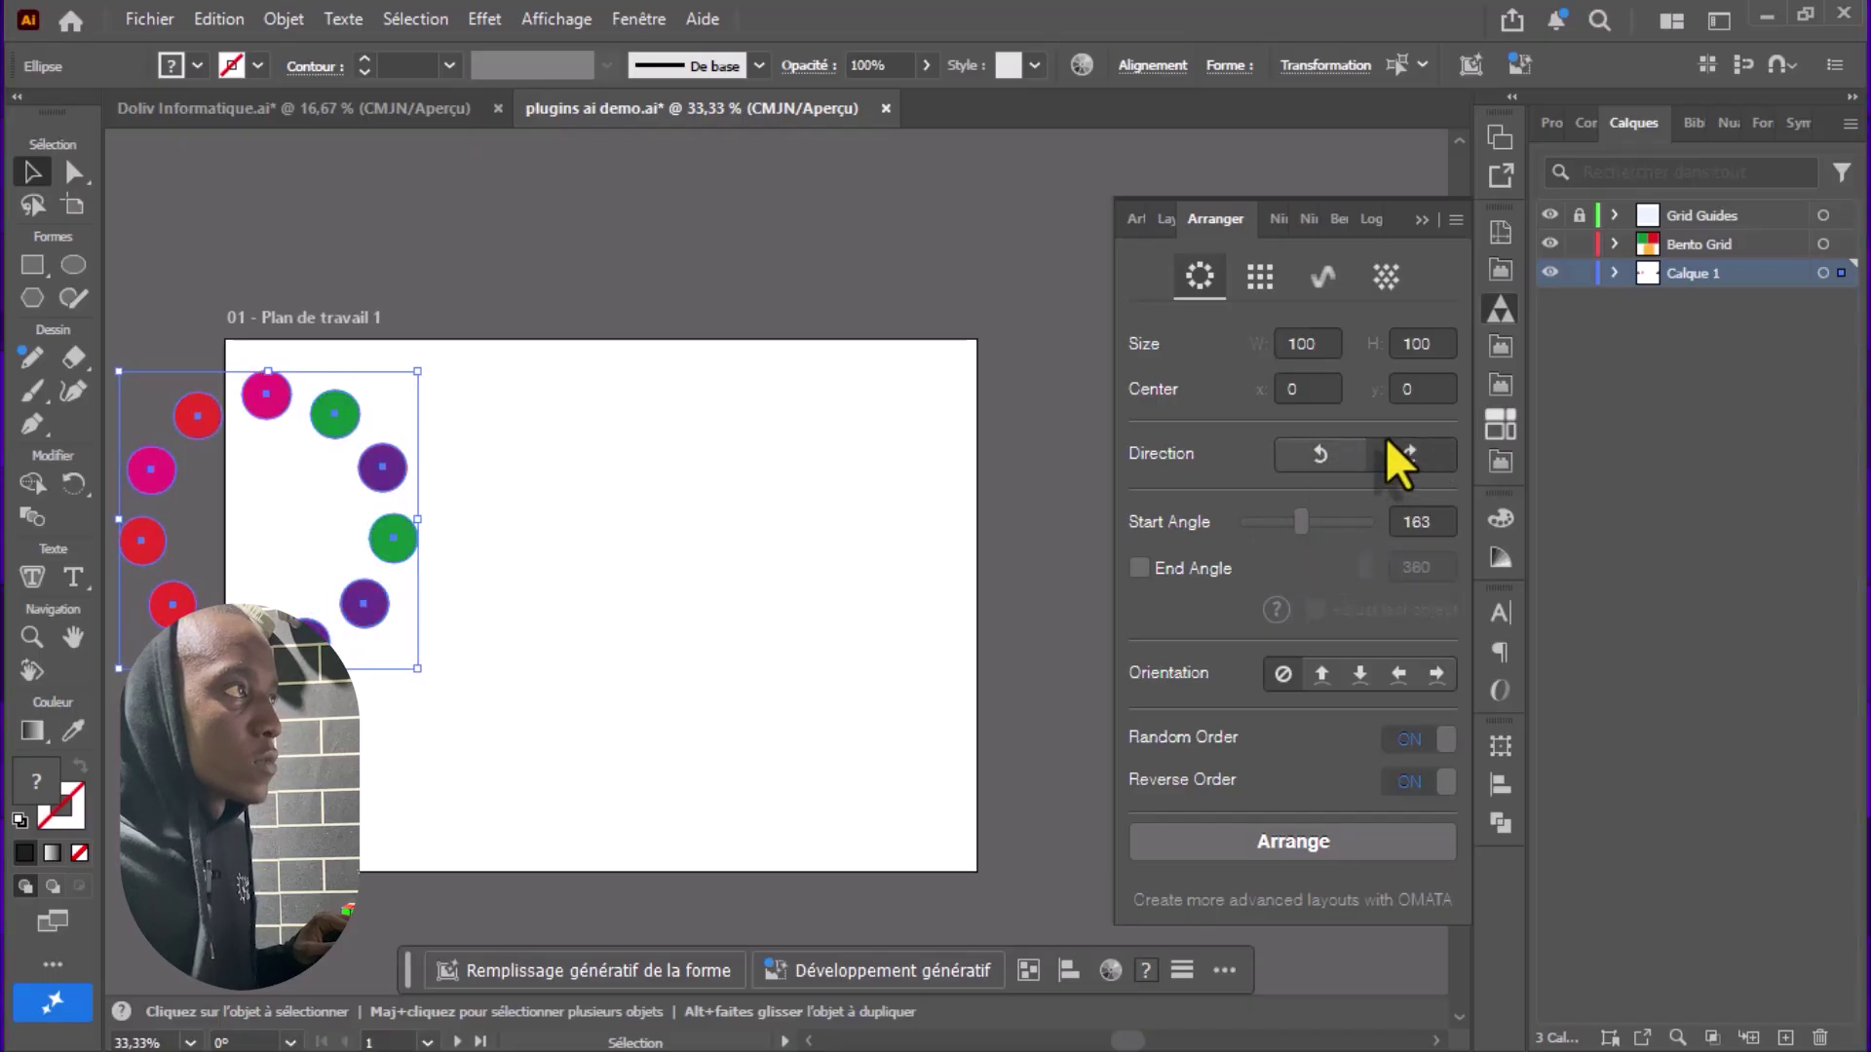
- Arrange the dots in a 3-column grid with a gutter of 5 wide and 10 high
{"action": "left_click", "coordinate": [1259, 277]}
{"action": "left_click", "coordinate": [1294, 348]}
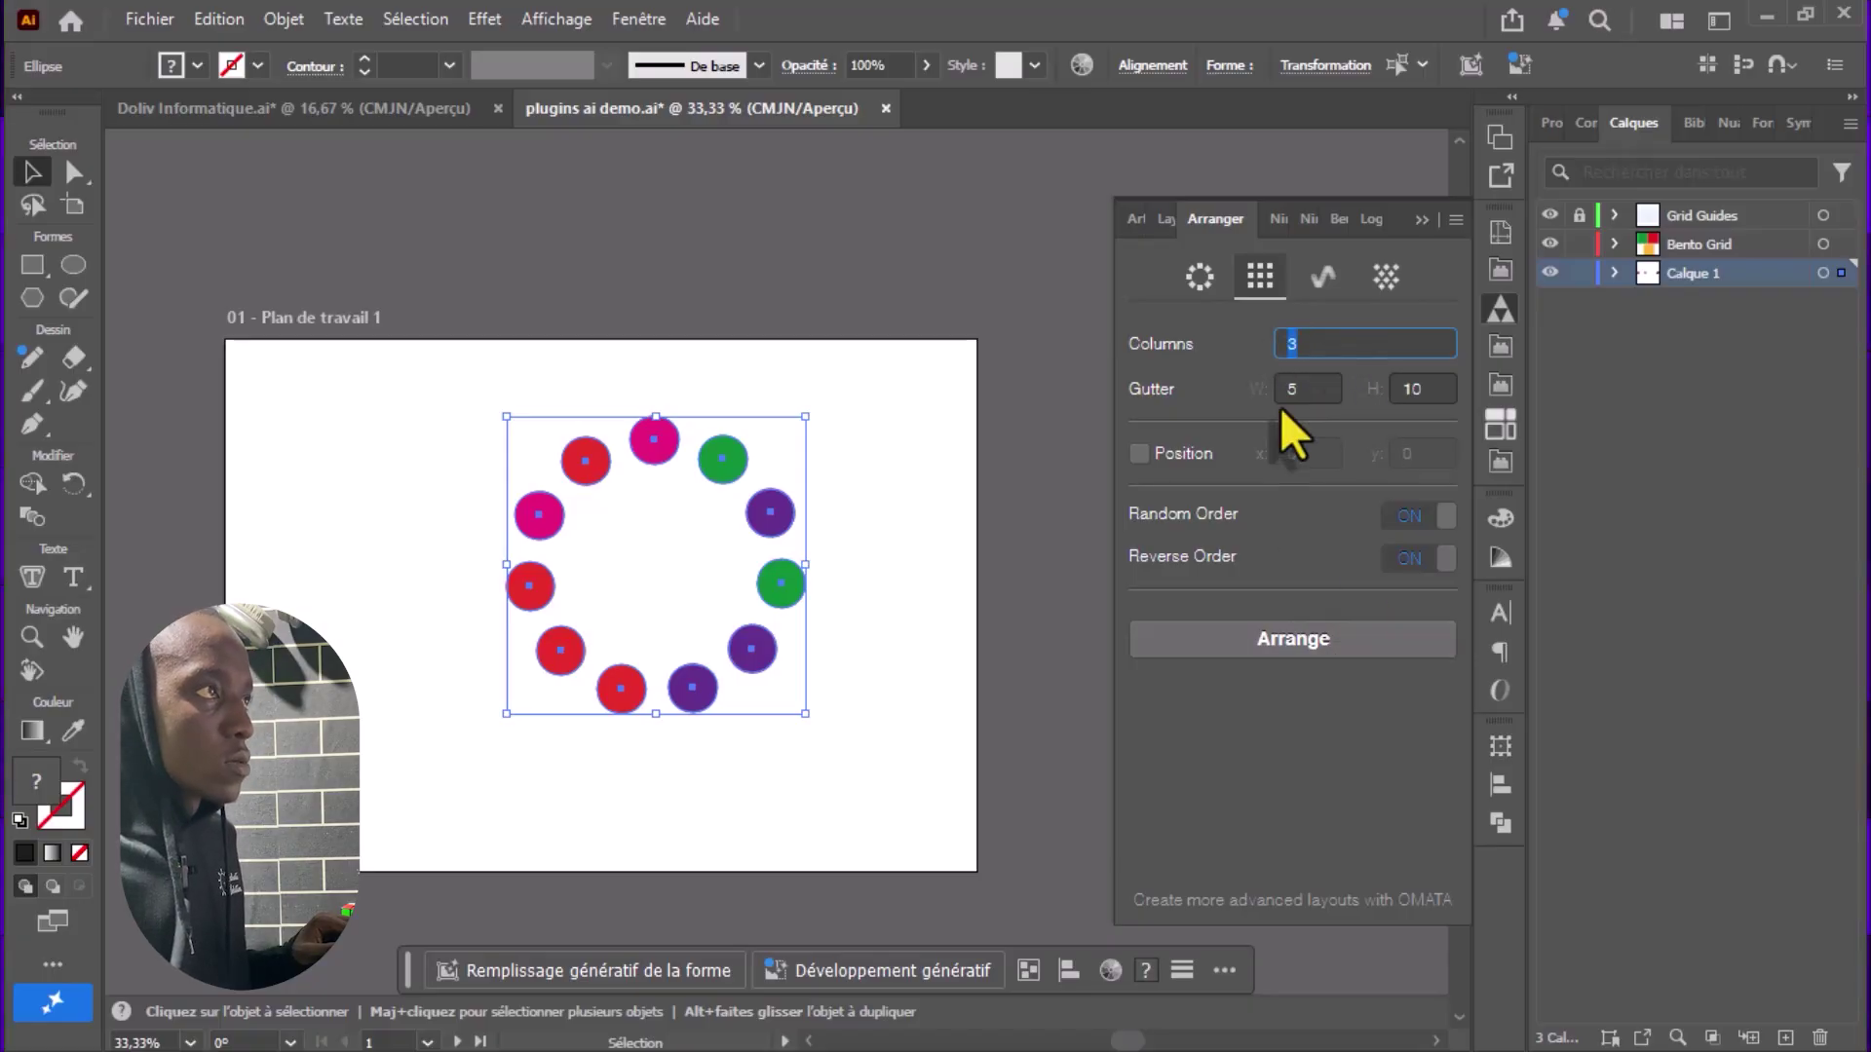
{"action": "left_click", "coordinate": [1290, 643]}
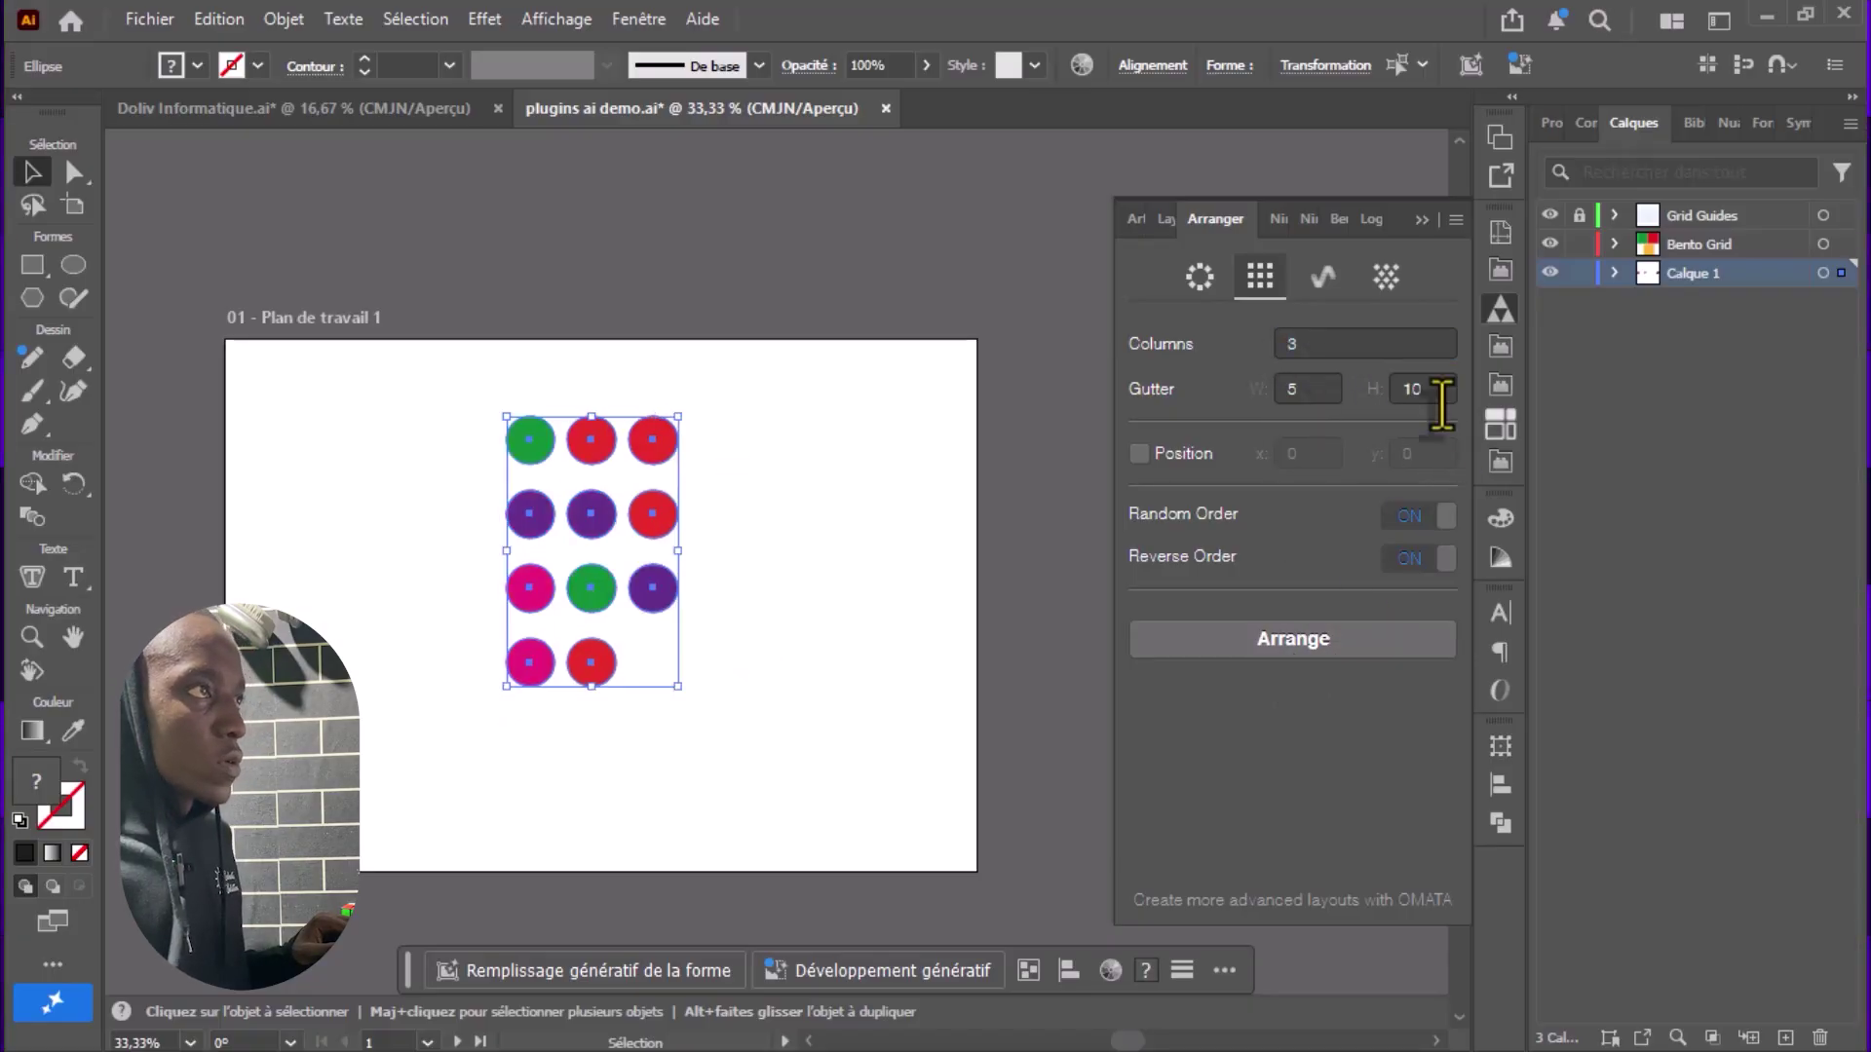
- Rearrange the dot grid with a gutter of 5 high and 0 wide, finally turning off Random Order and Reverse Order
{"action": "left_click_drag", "start_coordinate": [1438, 390], "coordinate": [1373, 389]}
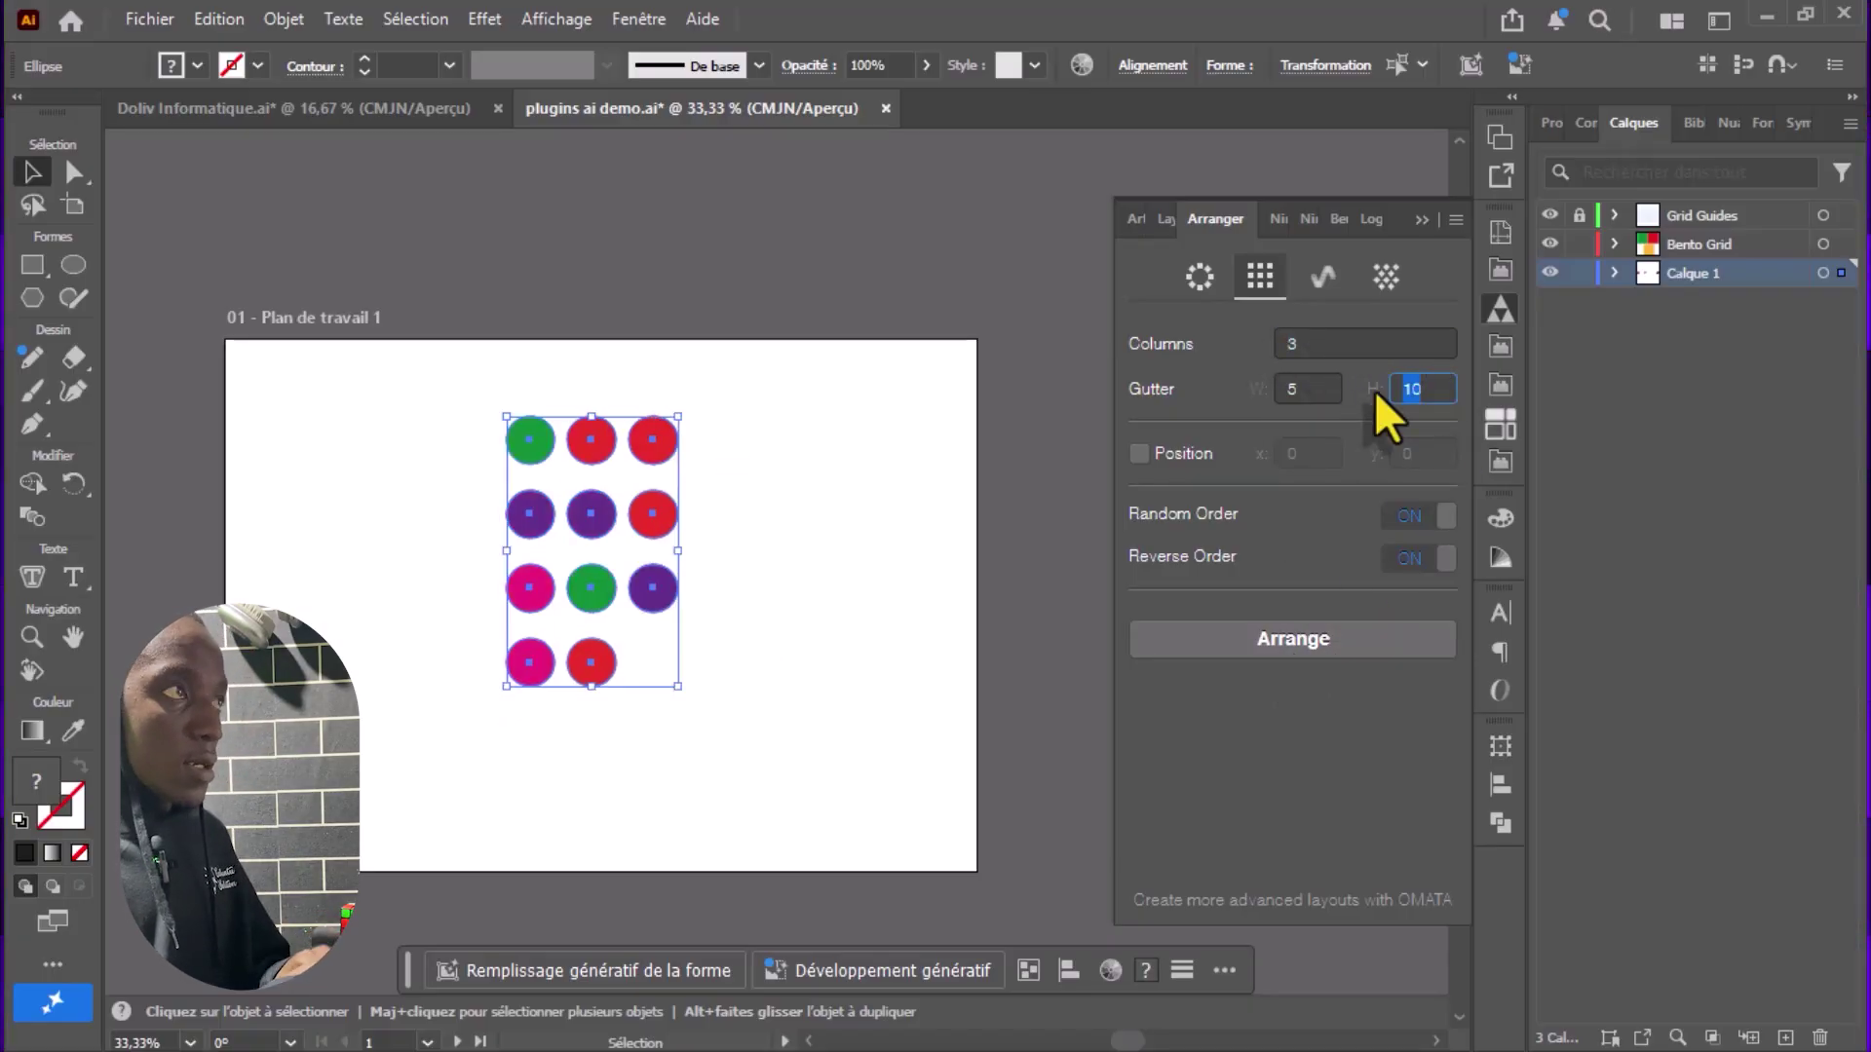
{"action": "type", "text": "5"}
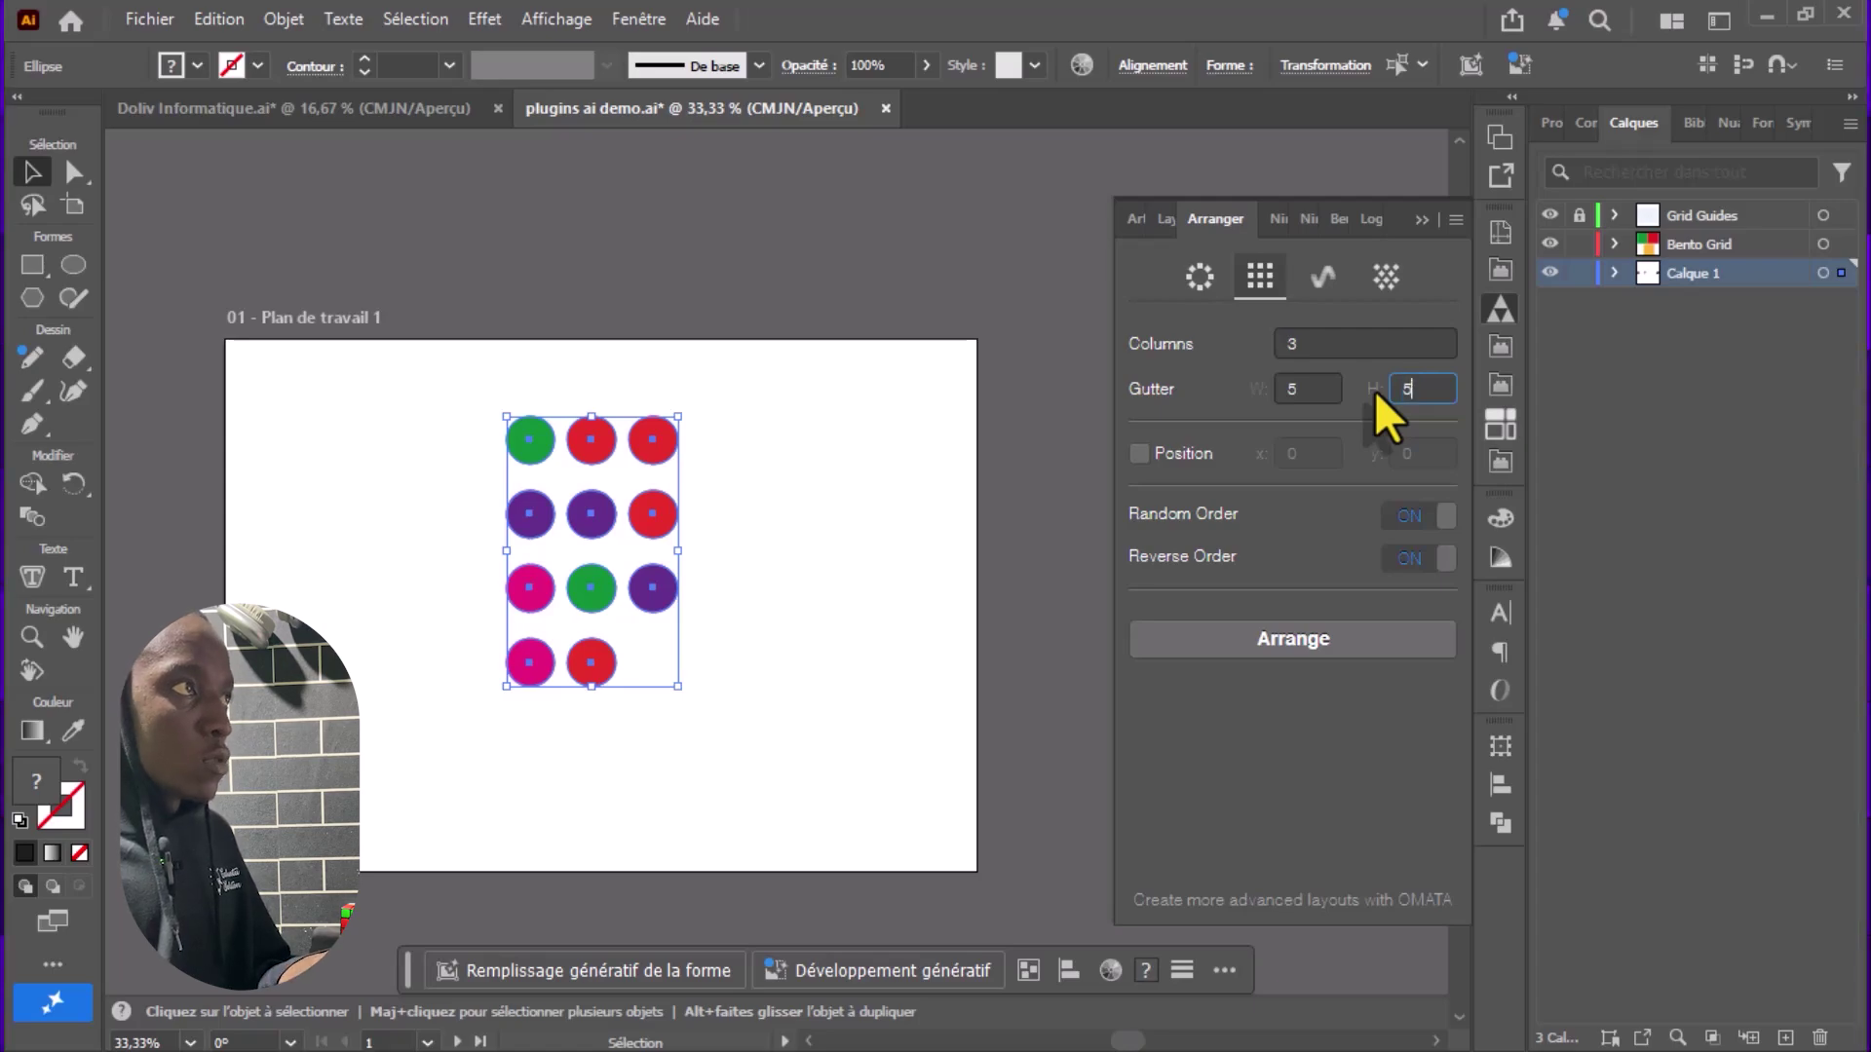
{"action": "left_click", "coordinate": [1340, 643]}
{"action": "double_click", "coordinate": [1297, 389]}
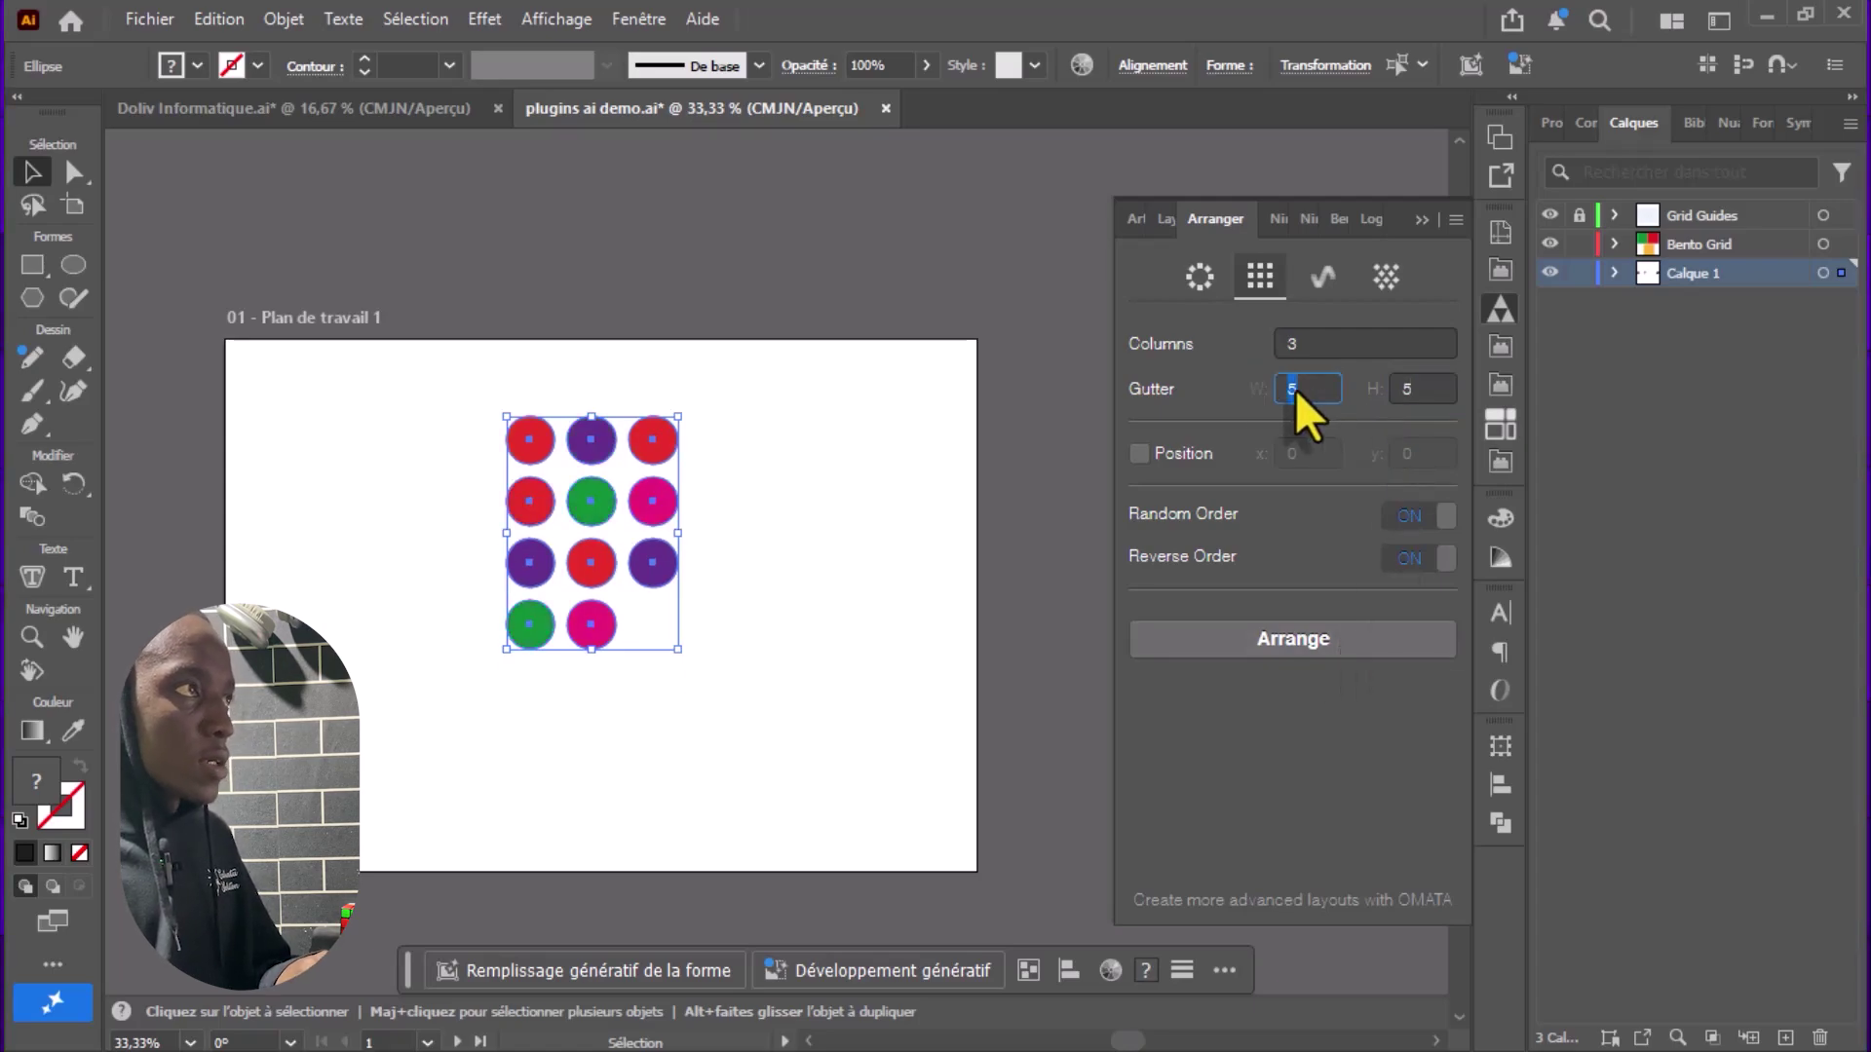
{"action": "type", "text": "0"}
{"action": "left_click", "coordinate": [1333, 631]}
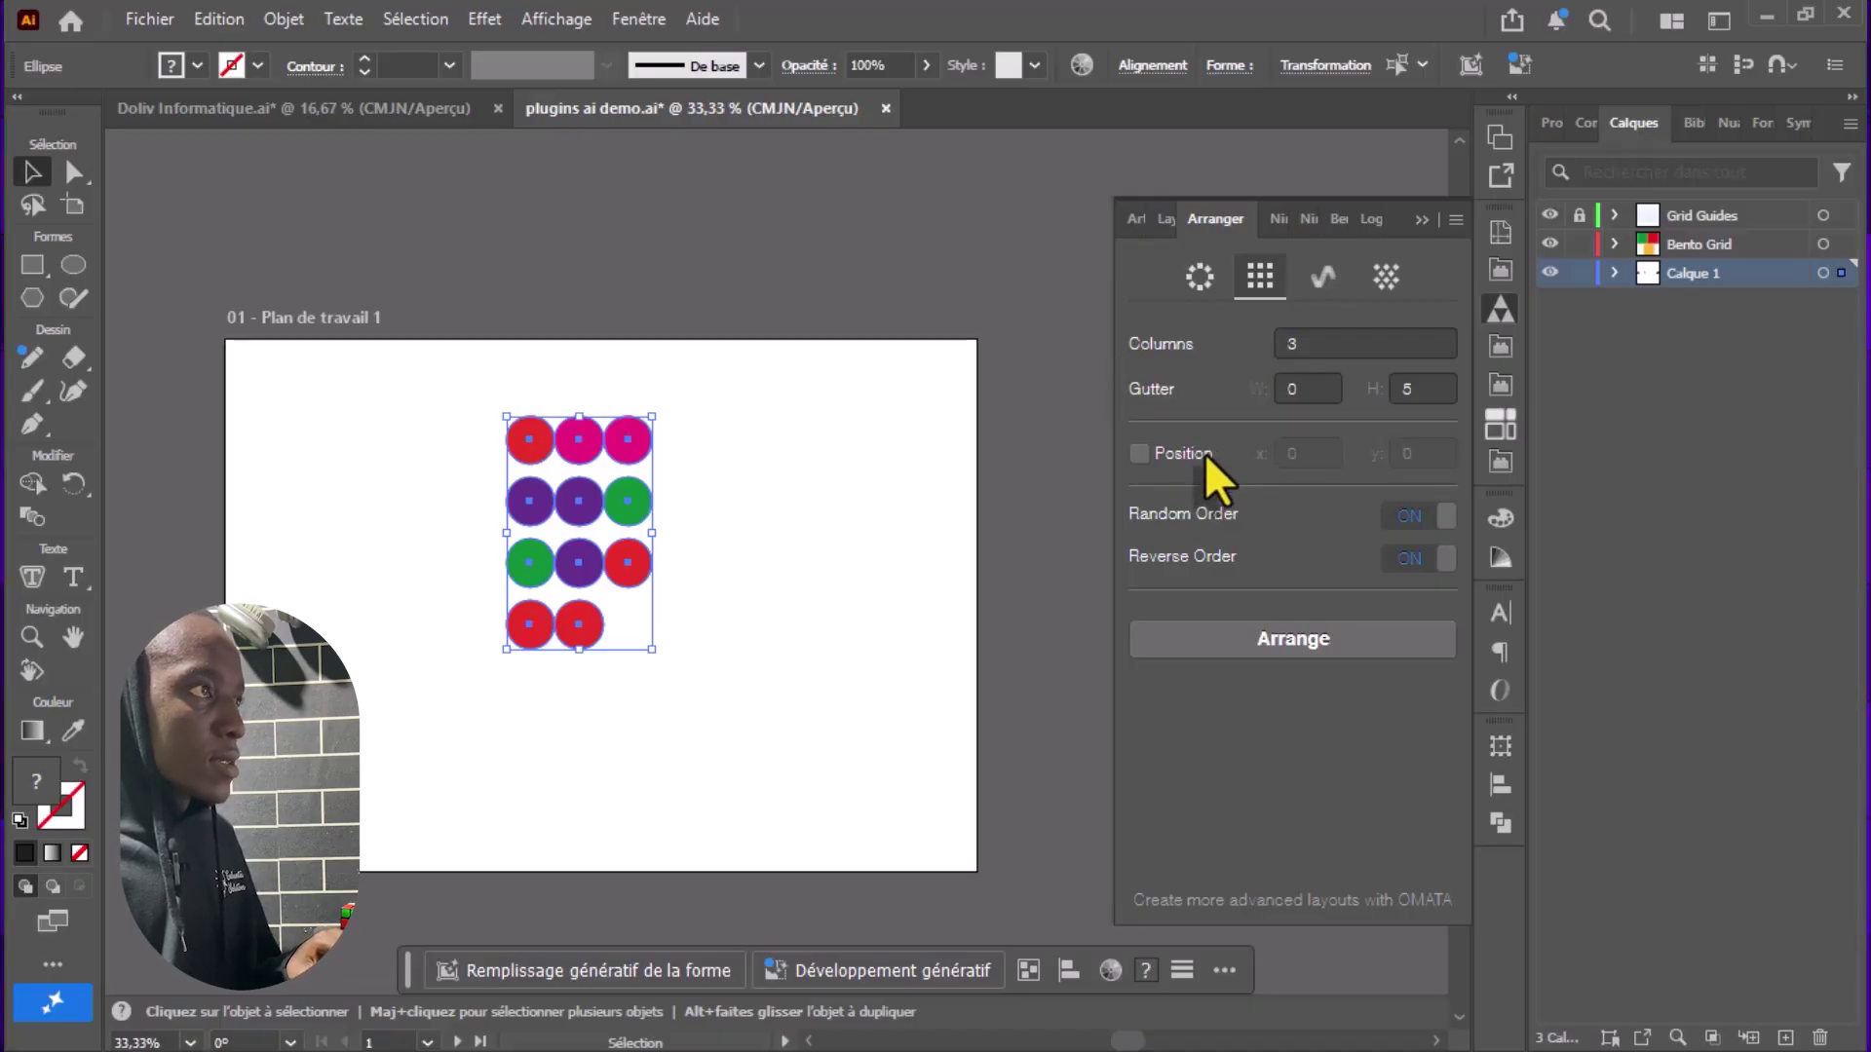
{"action": "left_click", "coordinate": [1444, 549]}
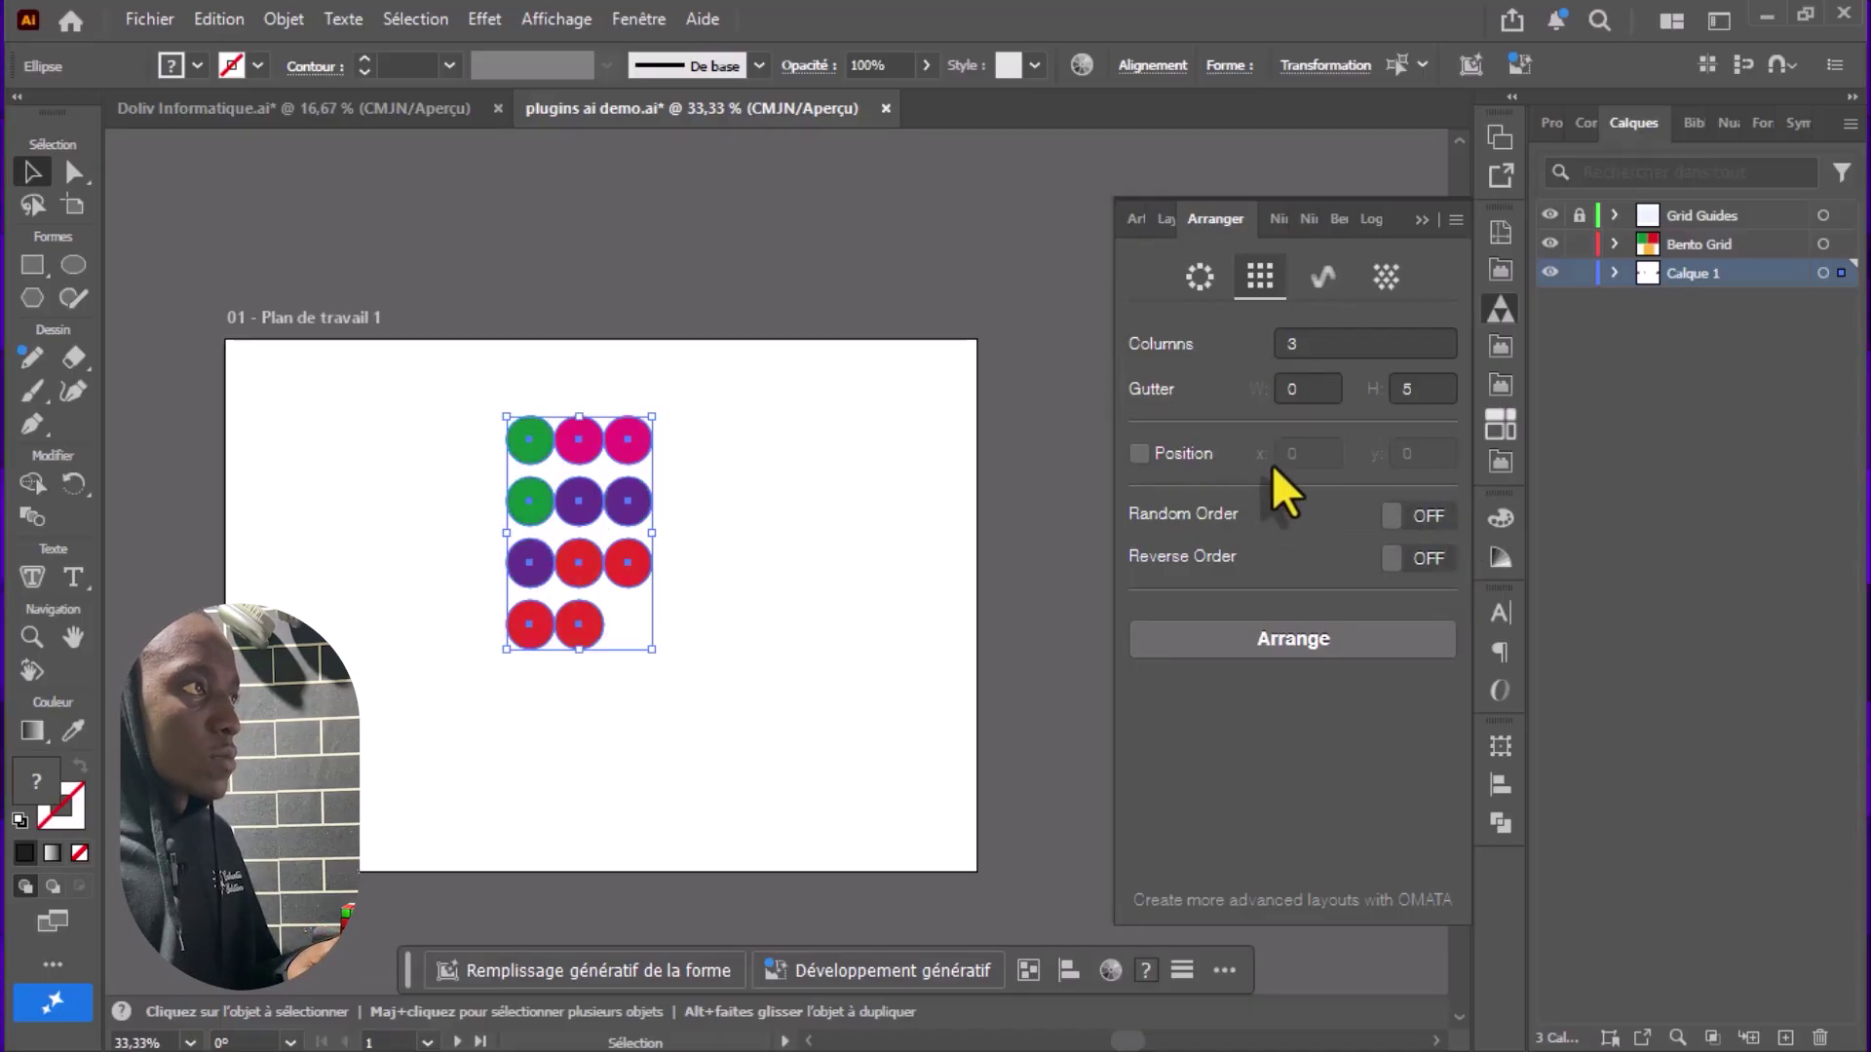
- Arrange the dots along a wave with period 100 and distance 50, trying amplitudes 0, 25 and 5
{"action": "left_click", "coordinate": [1335, 273]}
{"action": "left_click", "coordinate": [1331, 752]}
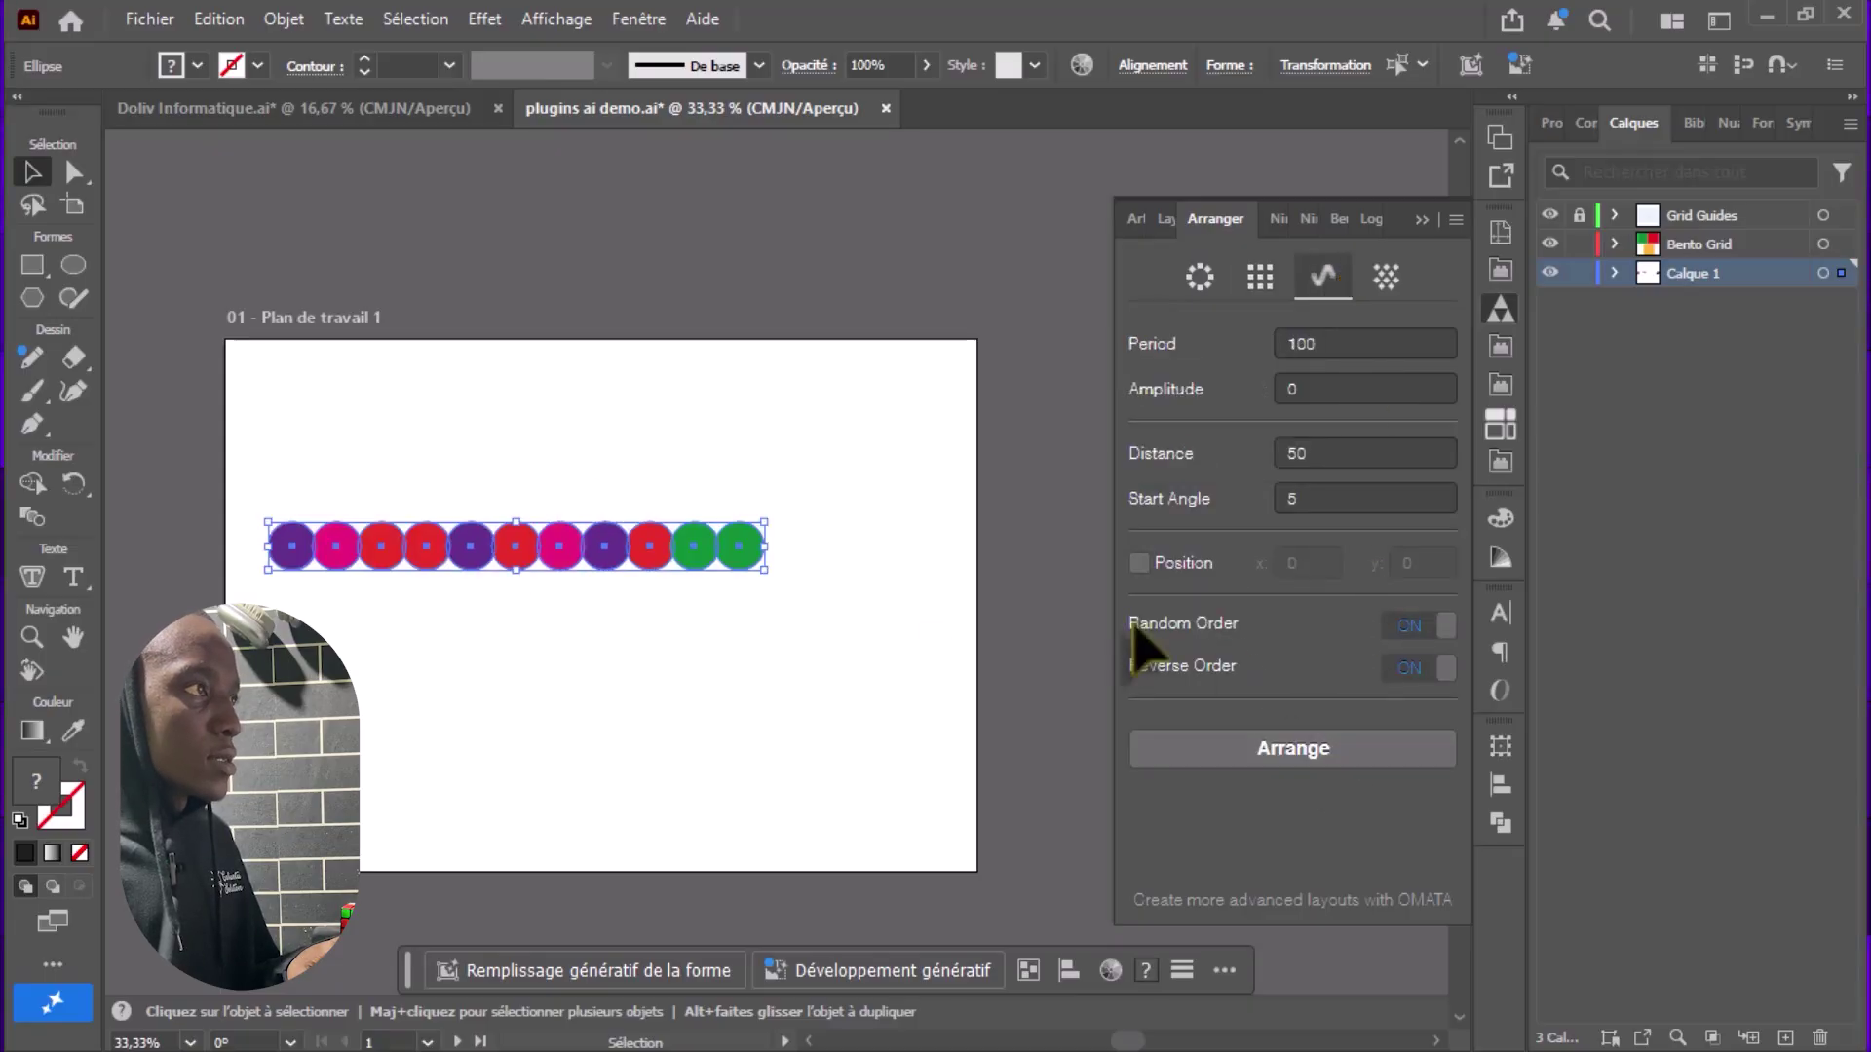
{"action": "left_click", "coordinate": [1278, 391]}
{"action": "type", "text": "25"}
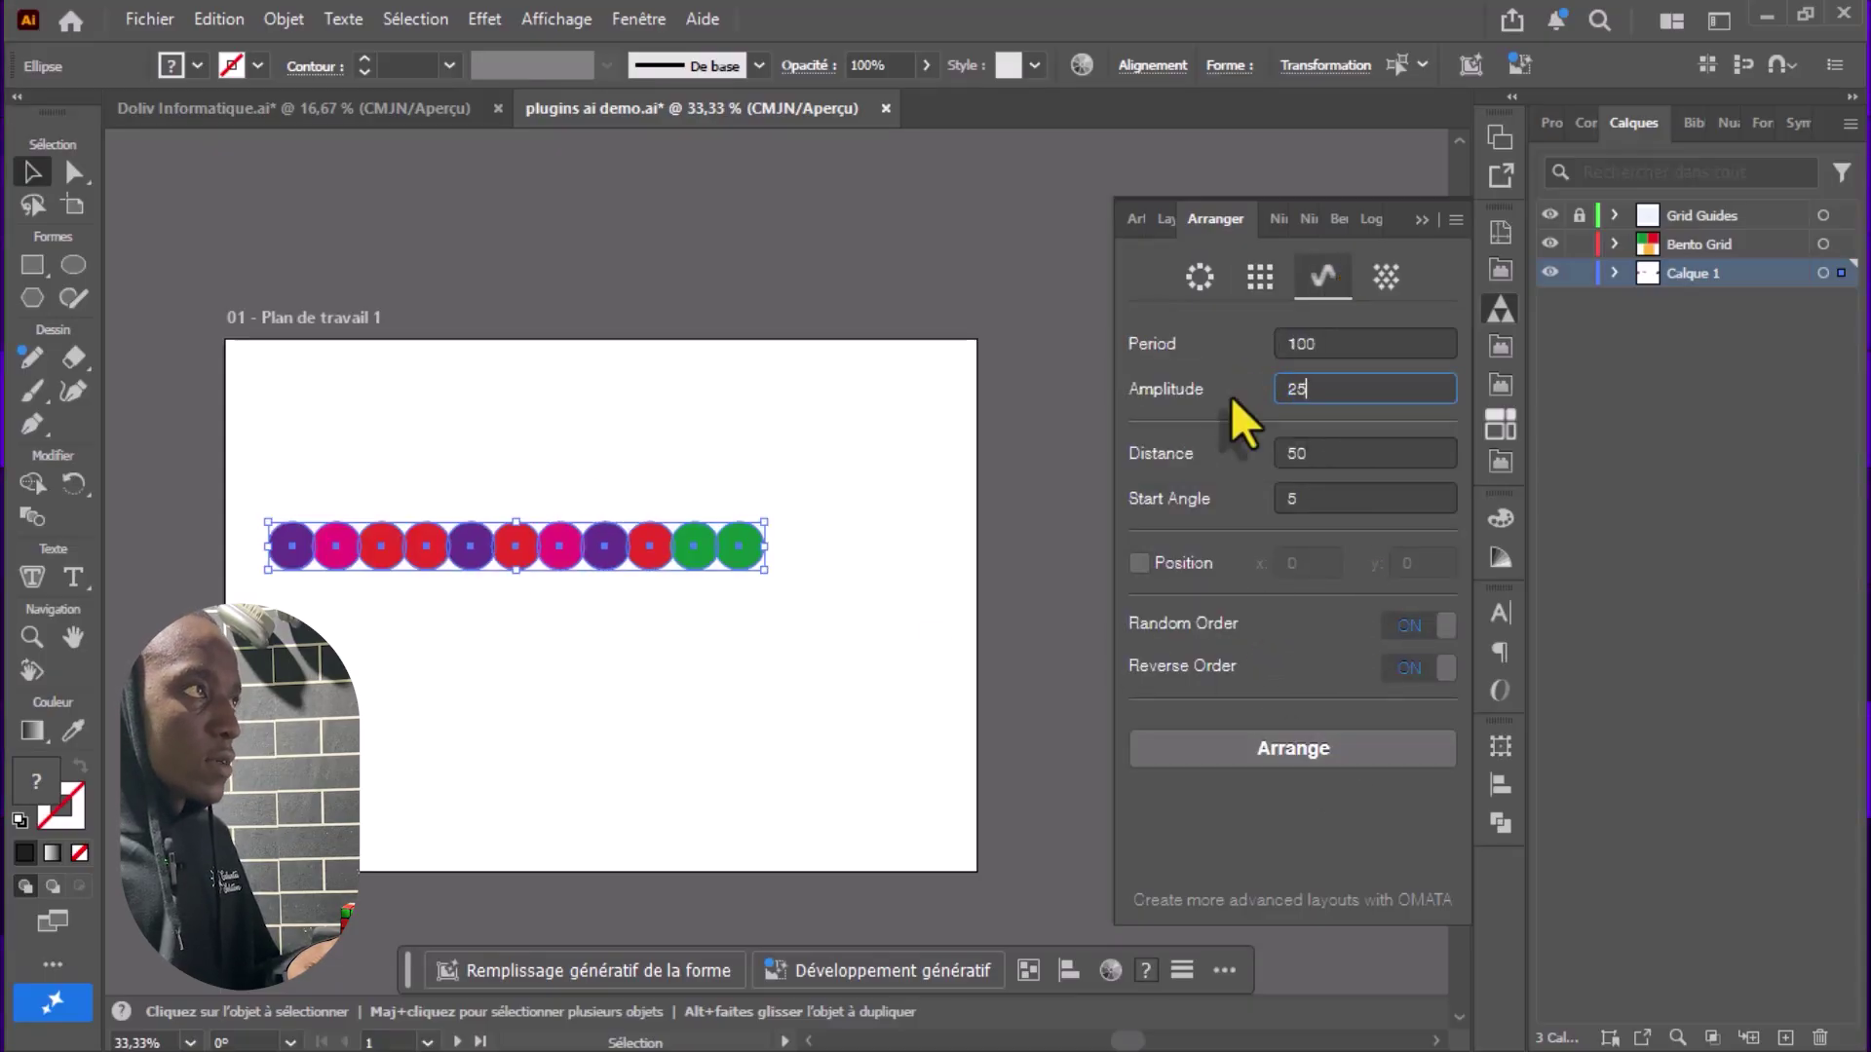
{"action": "left_click", "coordinate": [1331, 744]}
{"action": "left_click", "coordinate": [1263, 396]}
{"action": "type", "text": "5"}
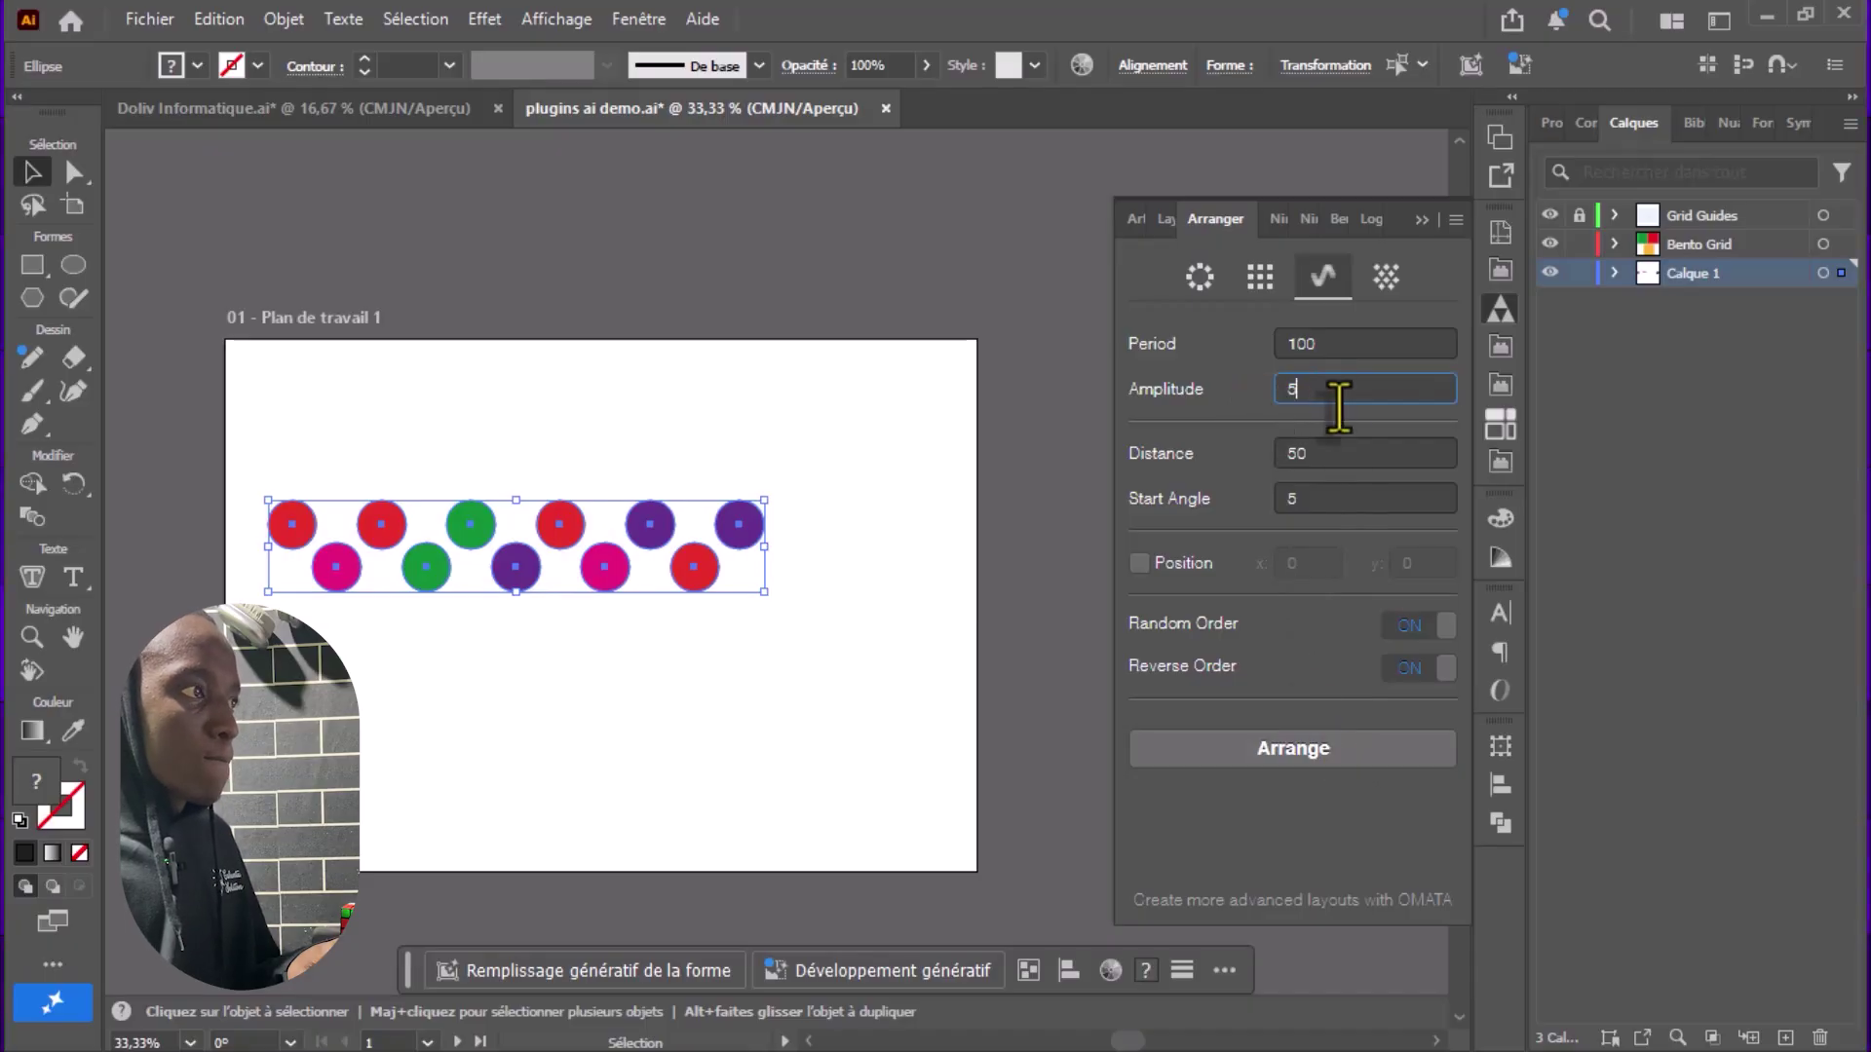
{"action": "left_click", "coordinate": [1311, 744]}
- Rearrange the wave with distance 10 and start angle 10, and move it near the artboard's center
{"action": "left_click", "coordinate": [1290, 451]}
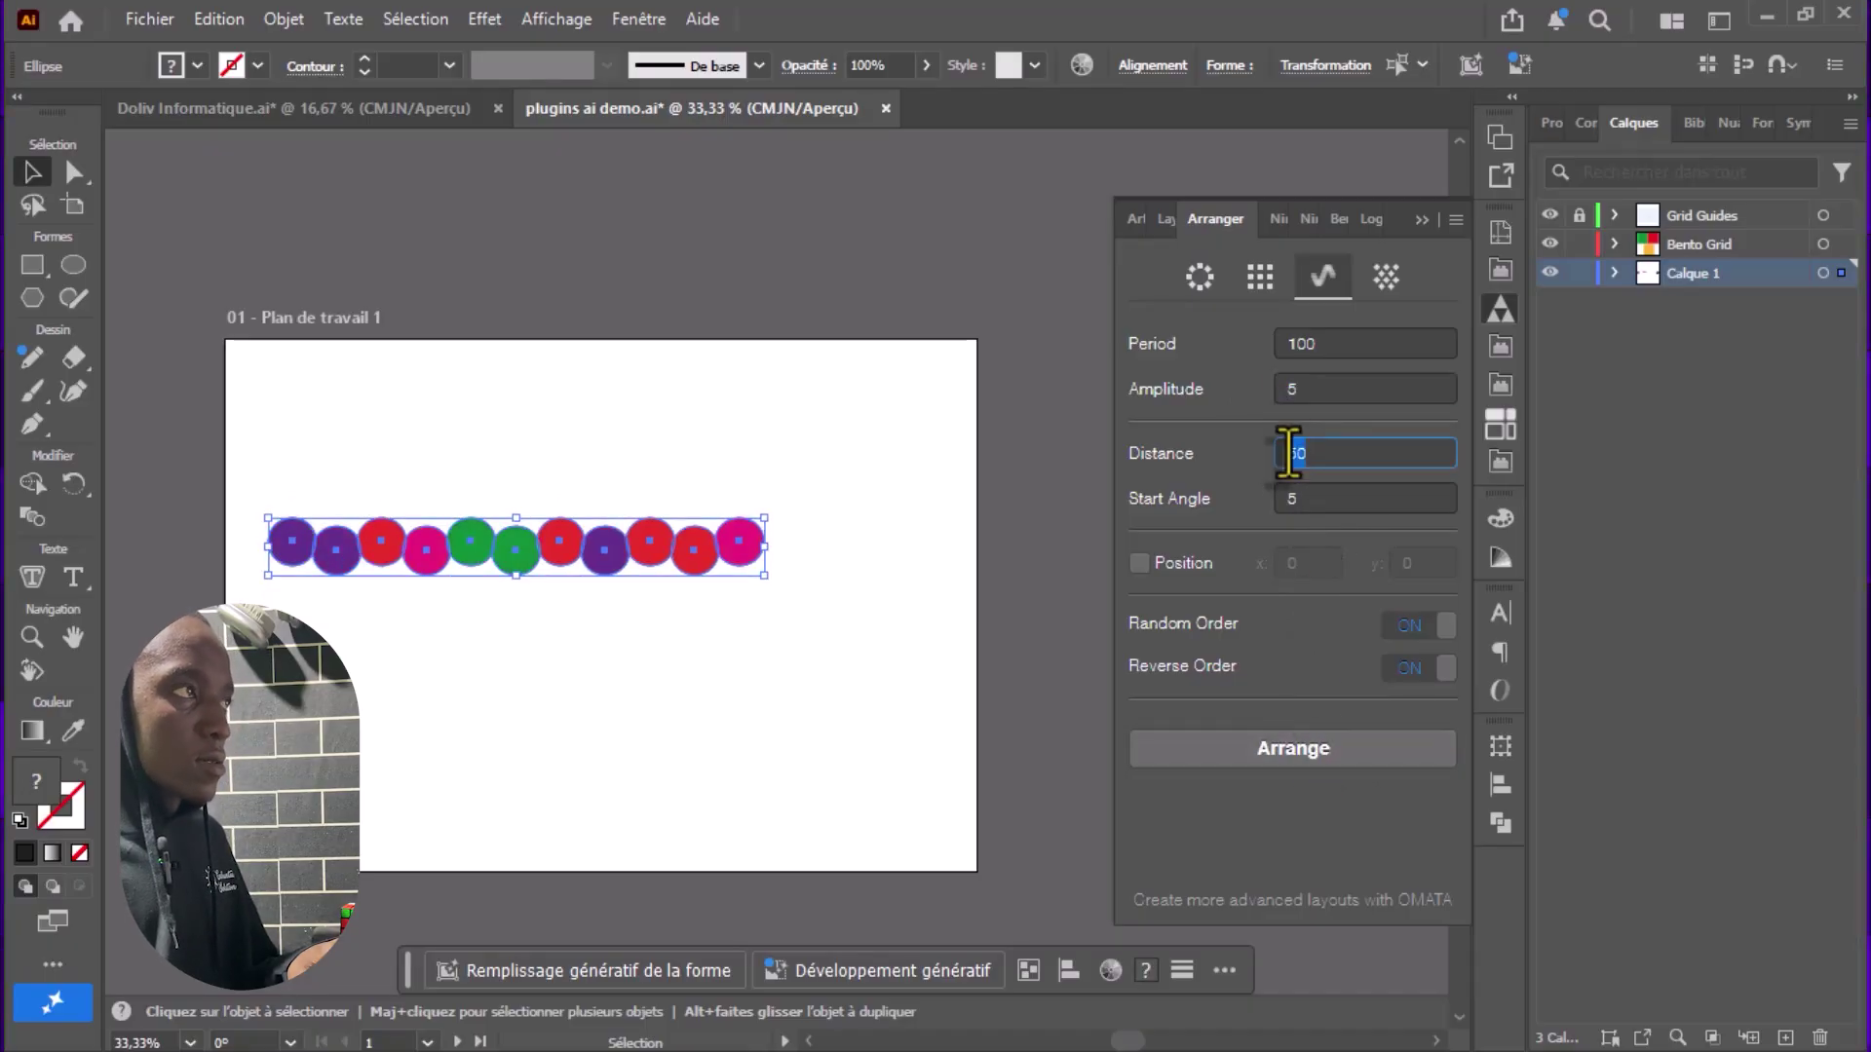
{"action": "left_click", "coordinate": [1301, 751]}
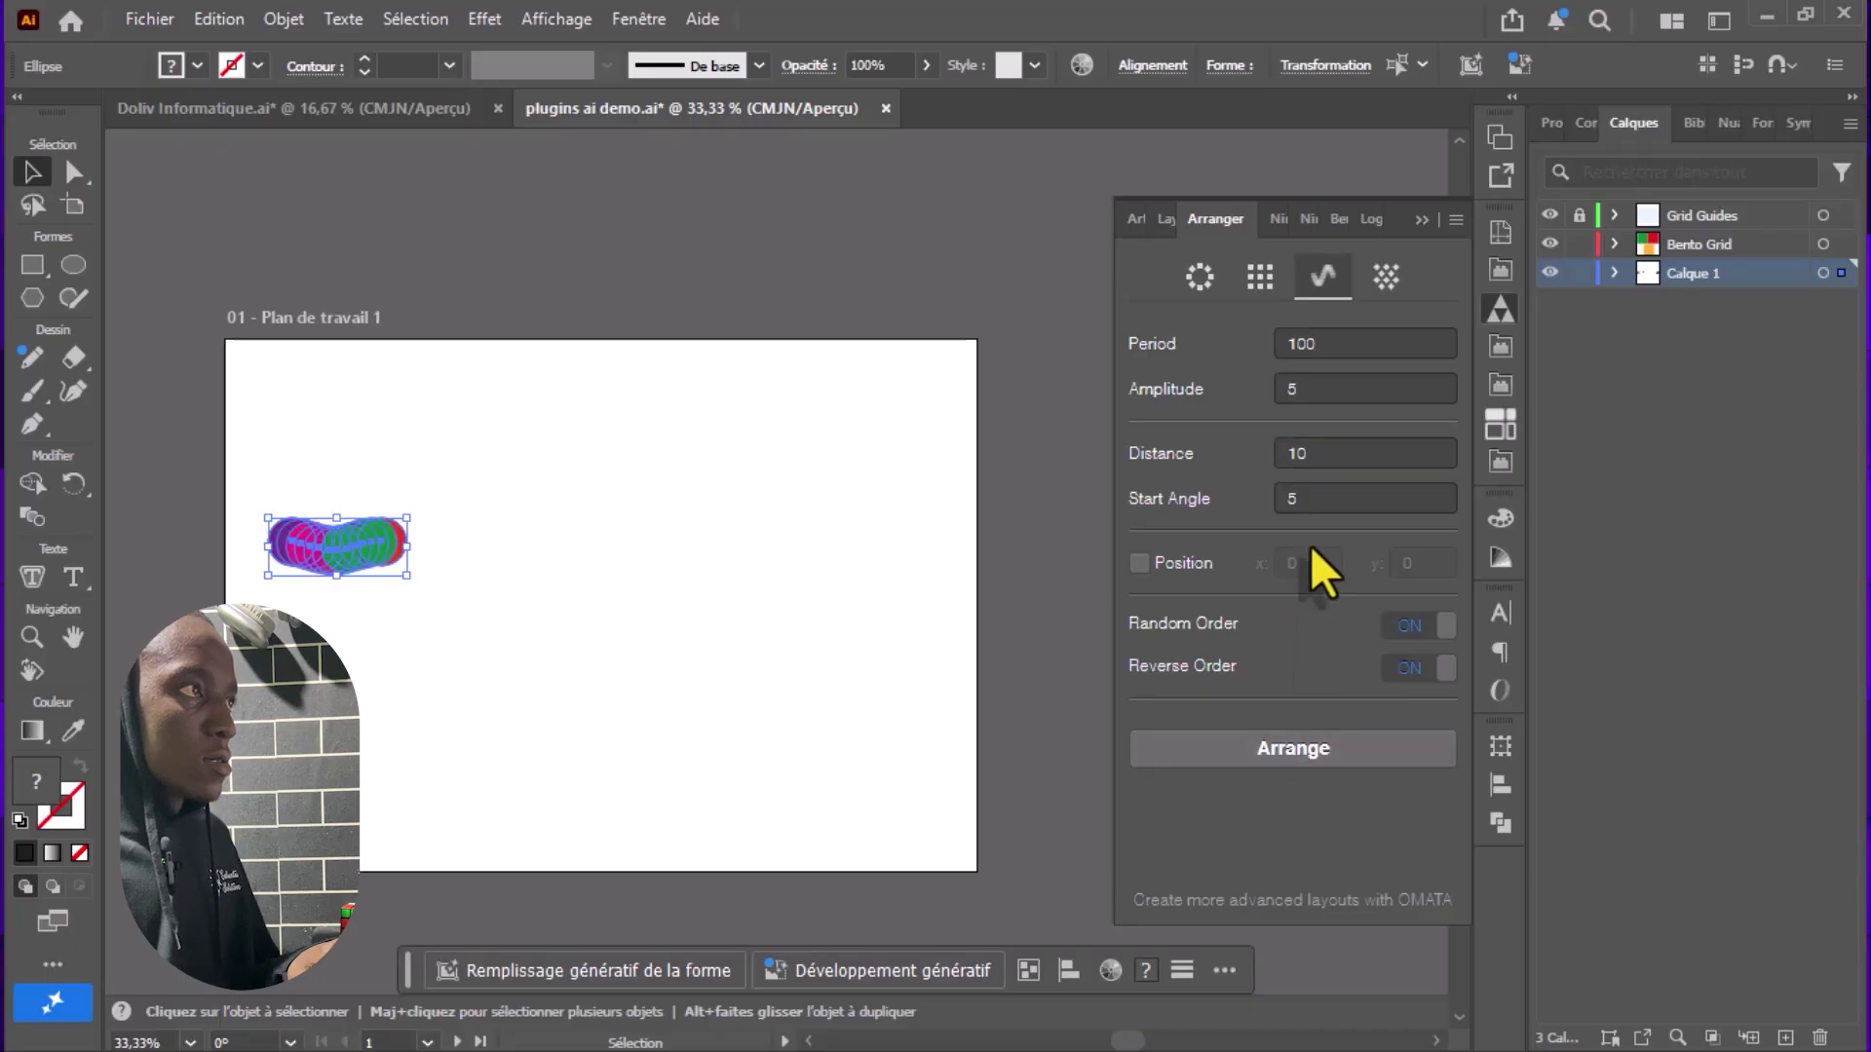
{"action": "left_click", "coordinate": [1293, 495]}
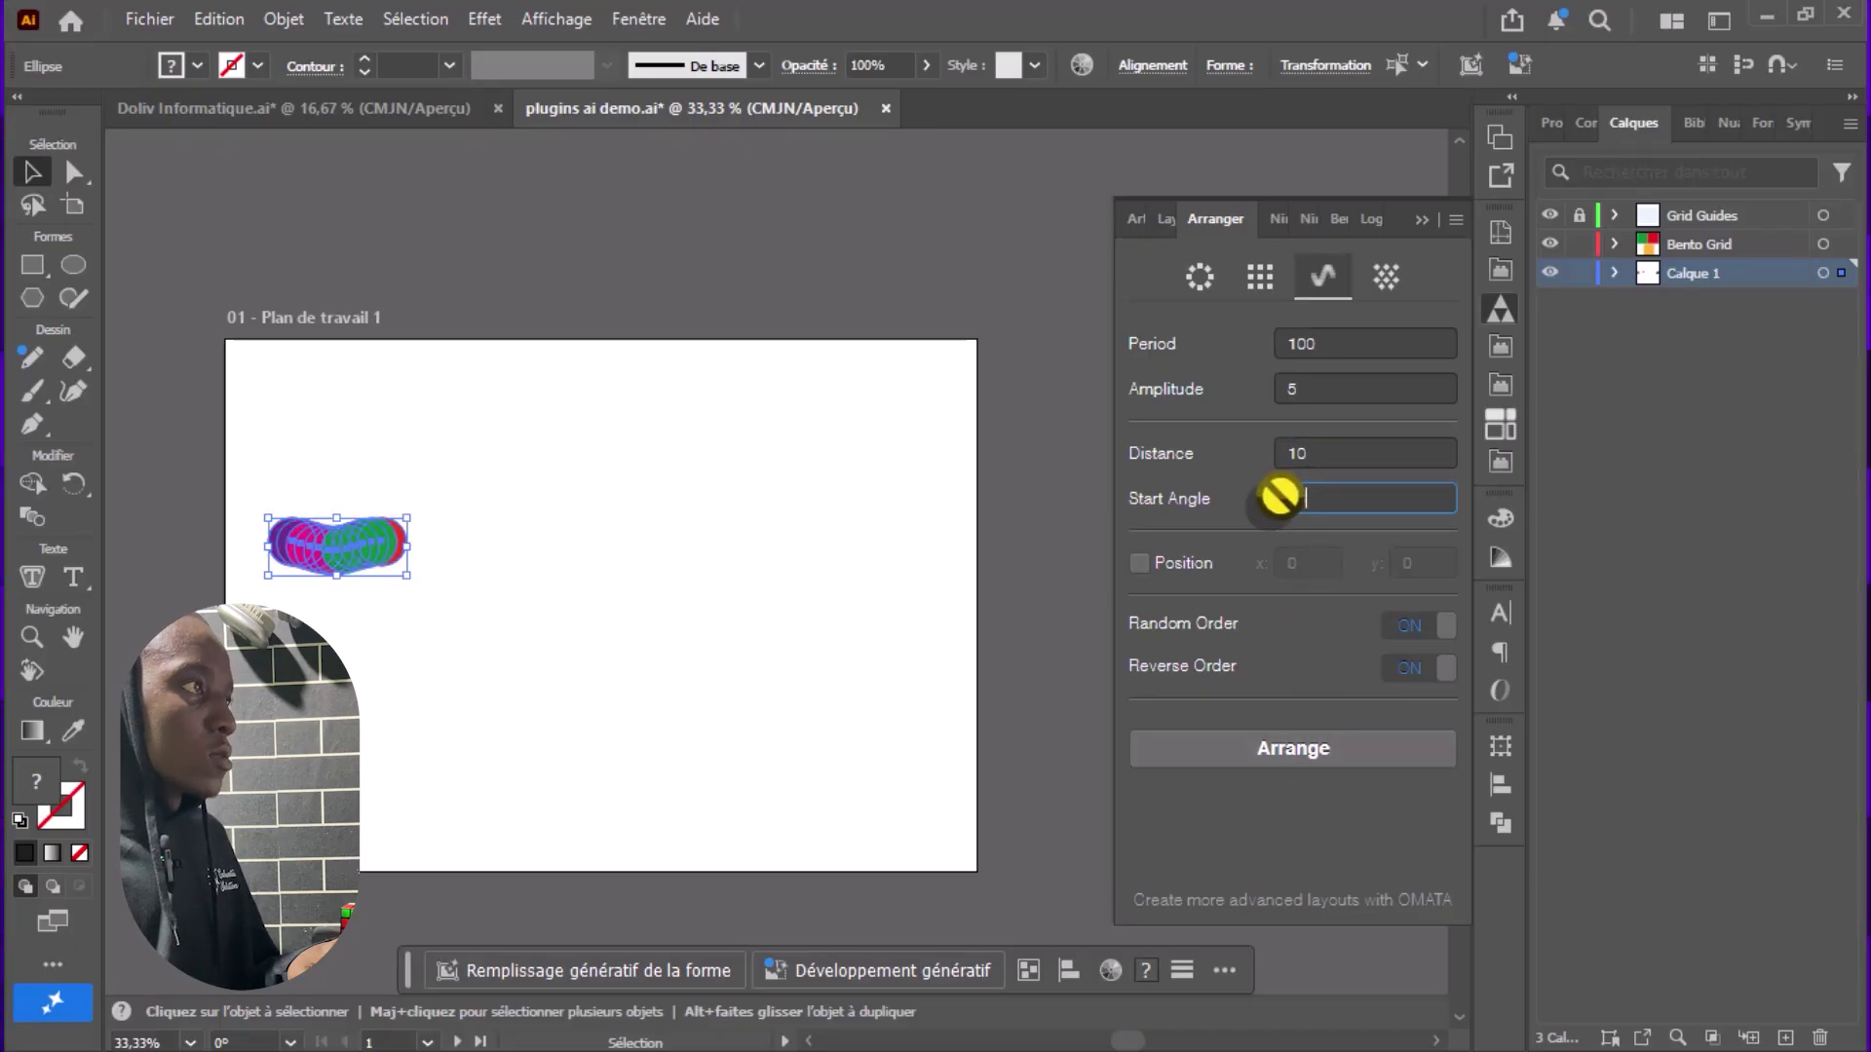
{"action": "left_click", "coordinate": [1303, 750]}
{"action": "left_click_drag", "start_coordinate": [359, 570], "coordinate": [577, 561]}
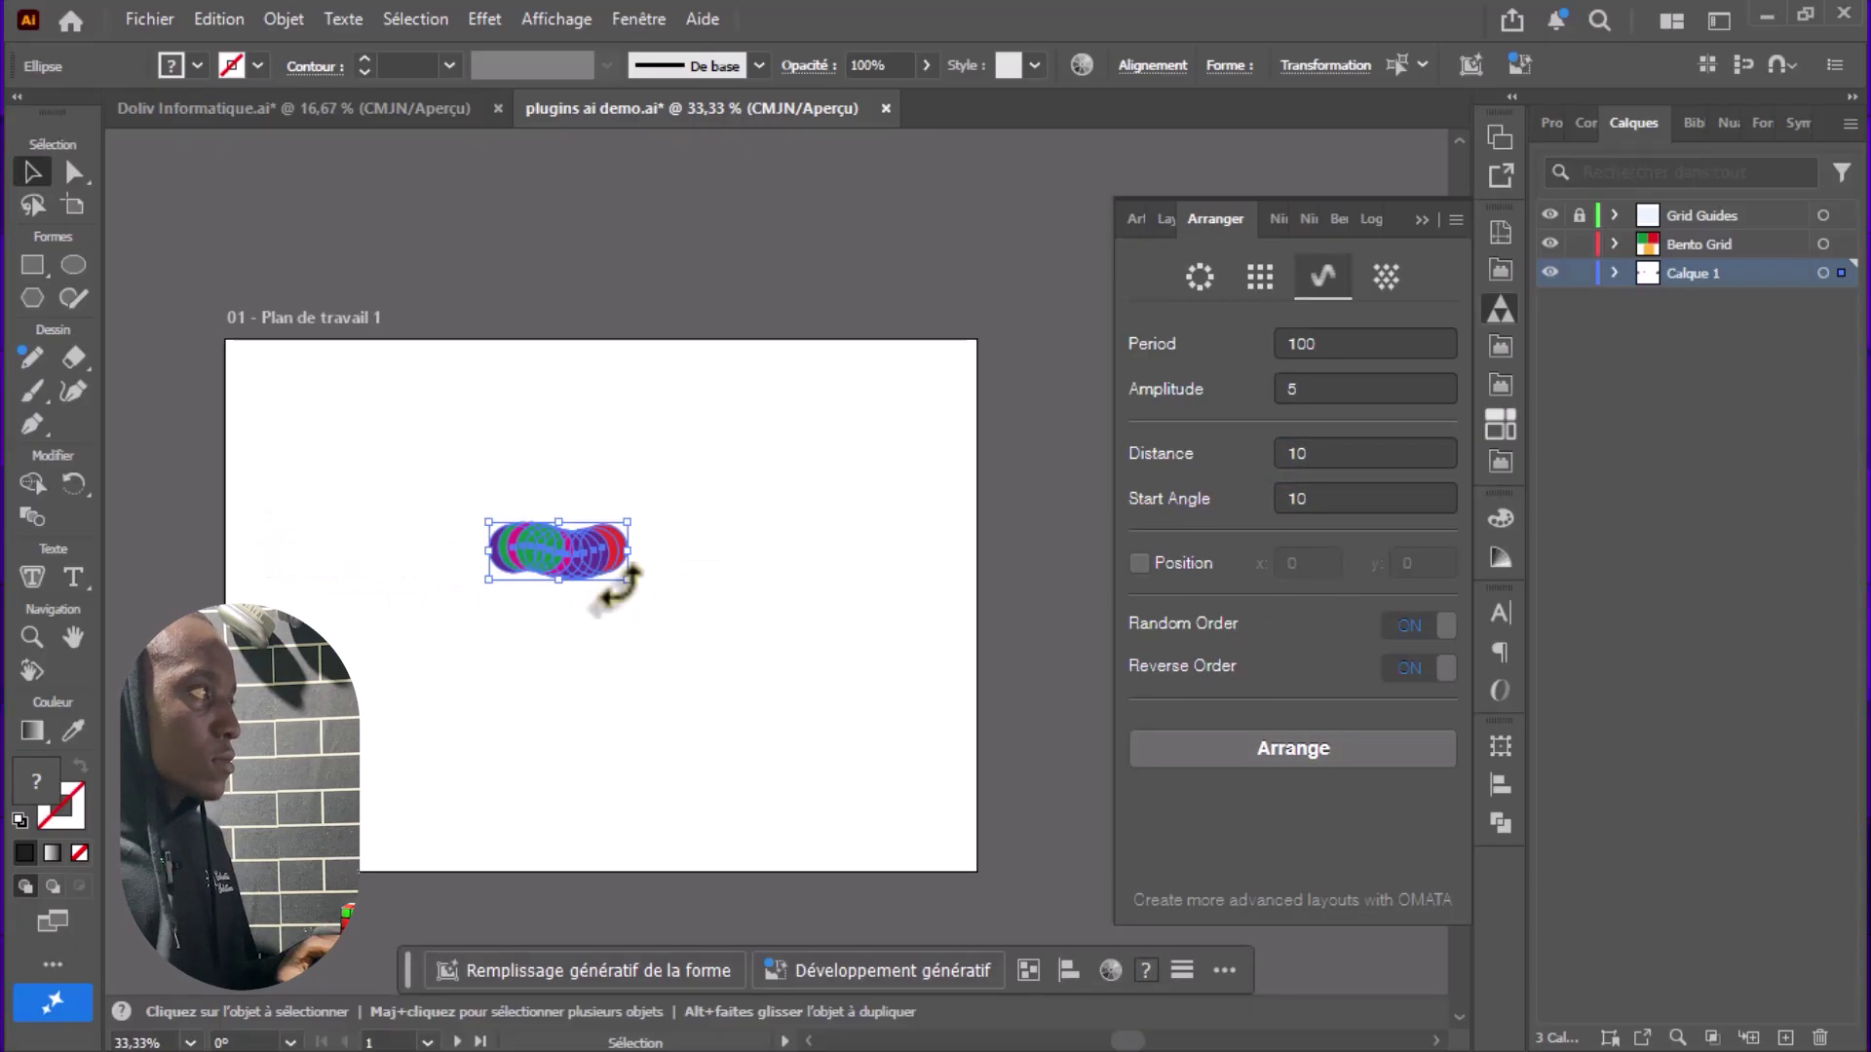
- Arrange the dots in a staggered honeycomb layout with an X offset of 25, first in 5 columns and finally in 3
{"action": "left_click", "coordinate": [1386, 278]}
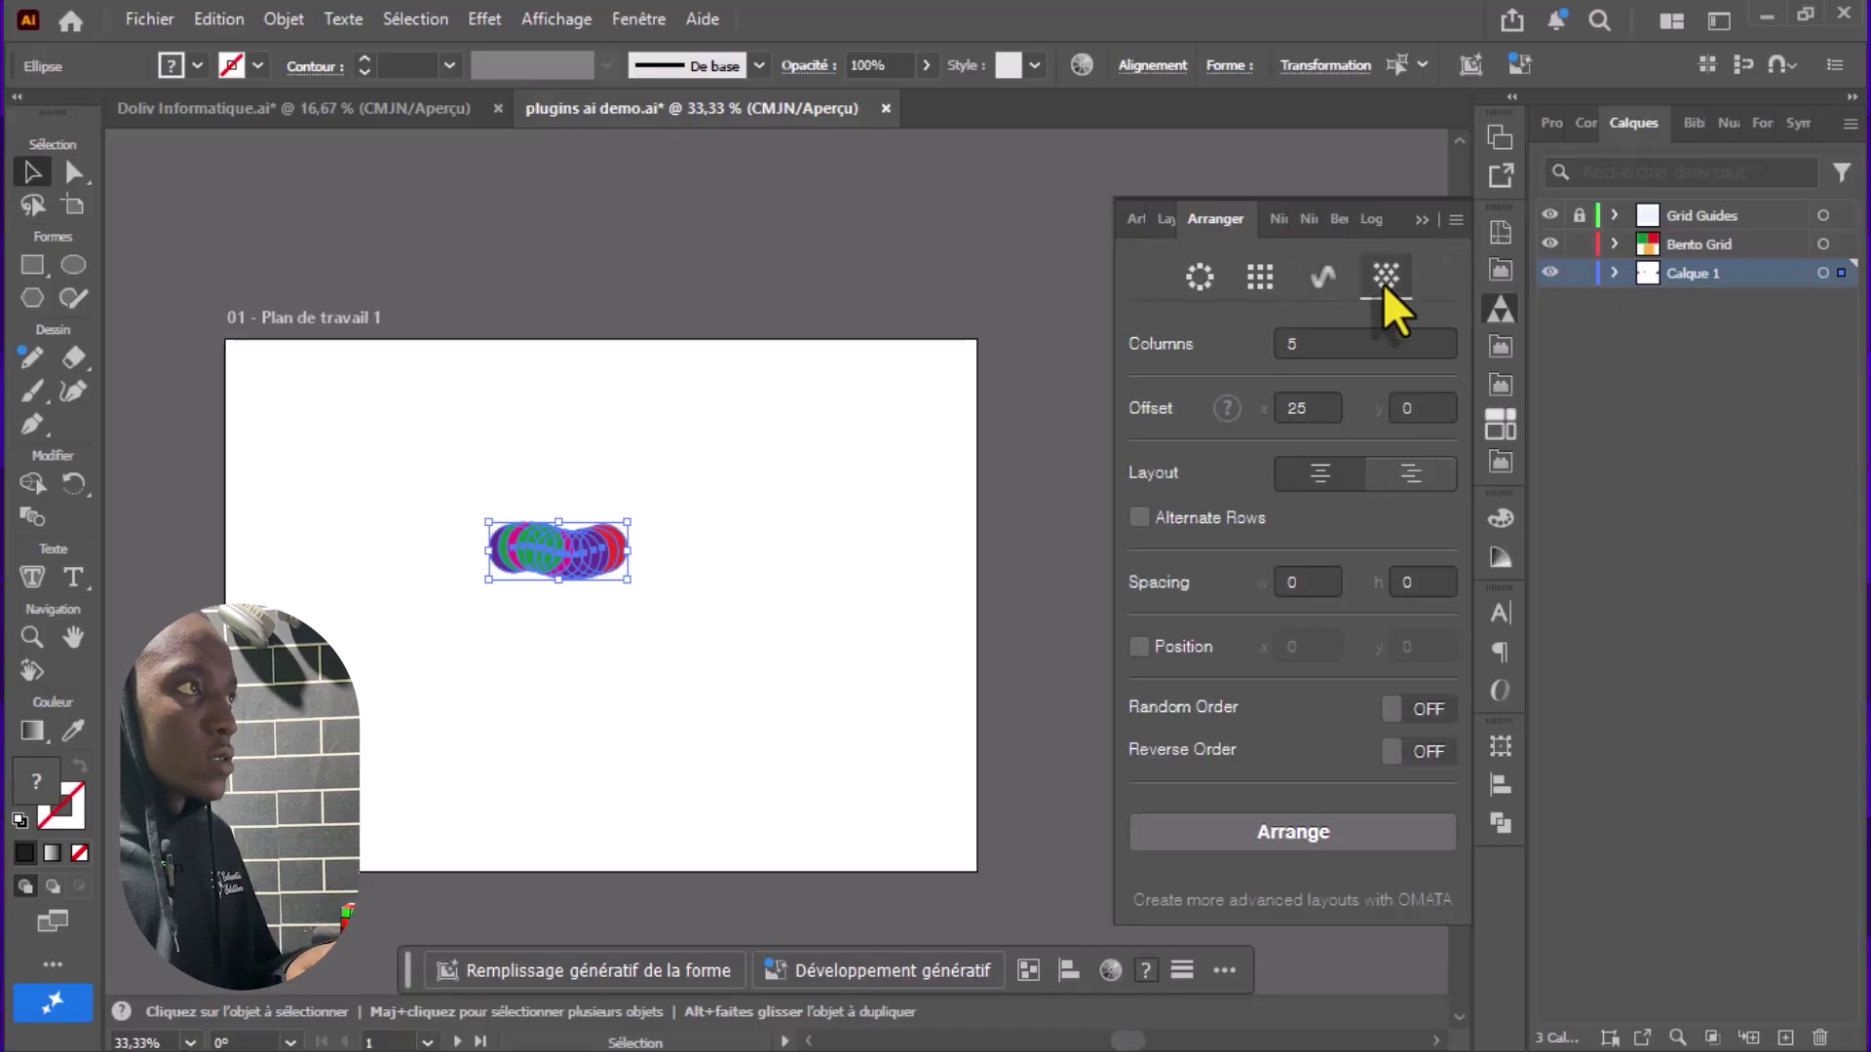
{"action": "left_click", "coordinate": [1312, 832]}
{"action": "left_click_drag", "start_coordinate": [462, 595], "coordinate": [776, 619]}
{"action": "left_click", "coordinate": [1418, 469]}
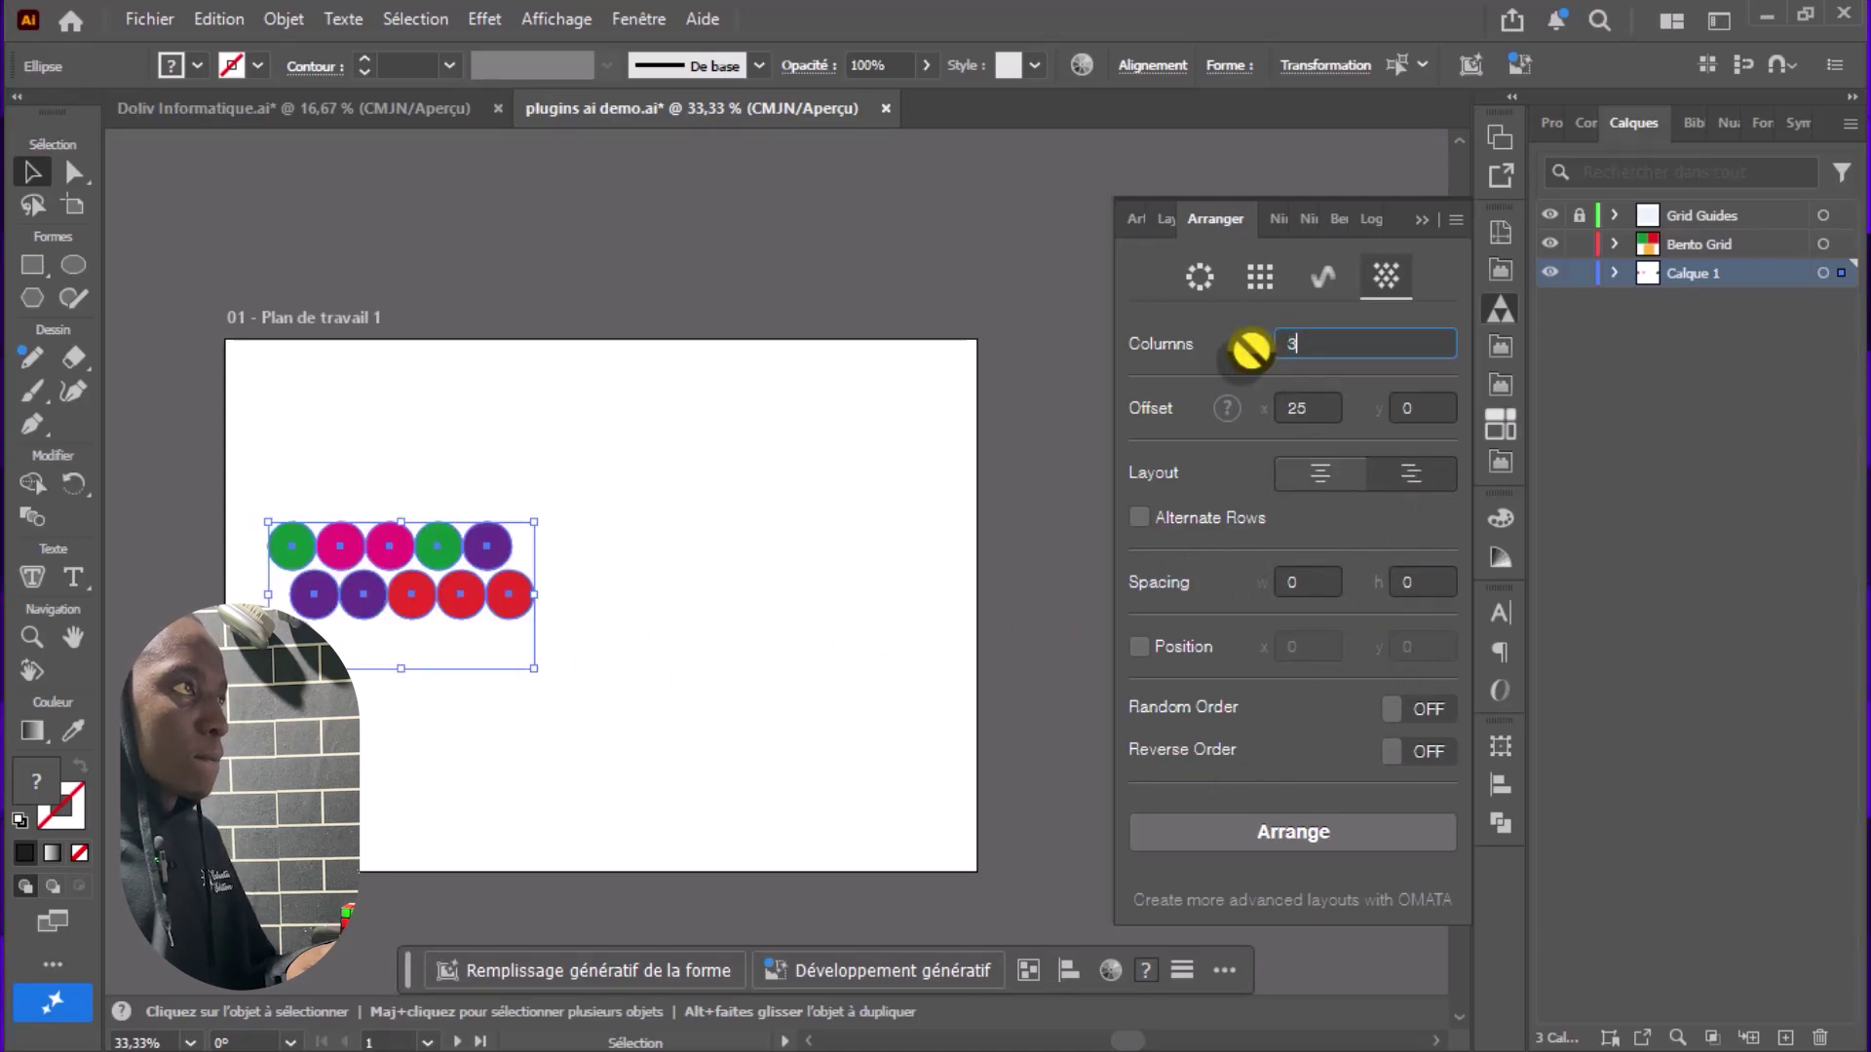
{"action": "left_click", "coordinate": [1349, 821]}
- On artboard 03, clip the purple square inside the overlapping navy circle with the clipping plugin
{"action": "left_click", "coordinate": [1502, 349]}
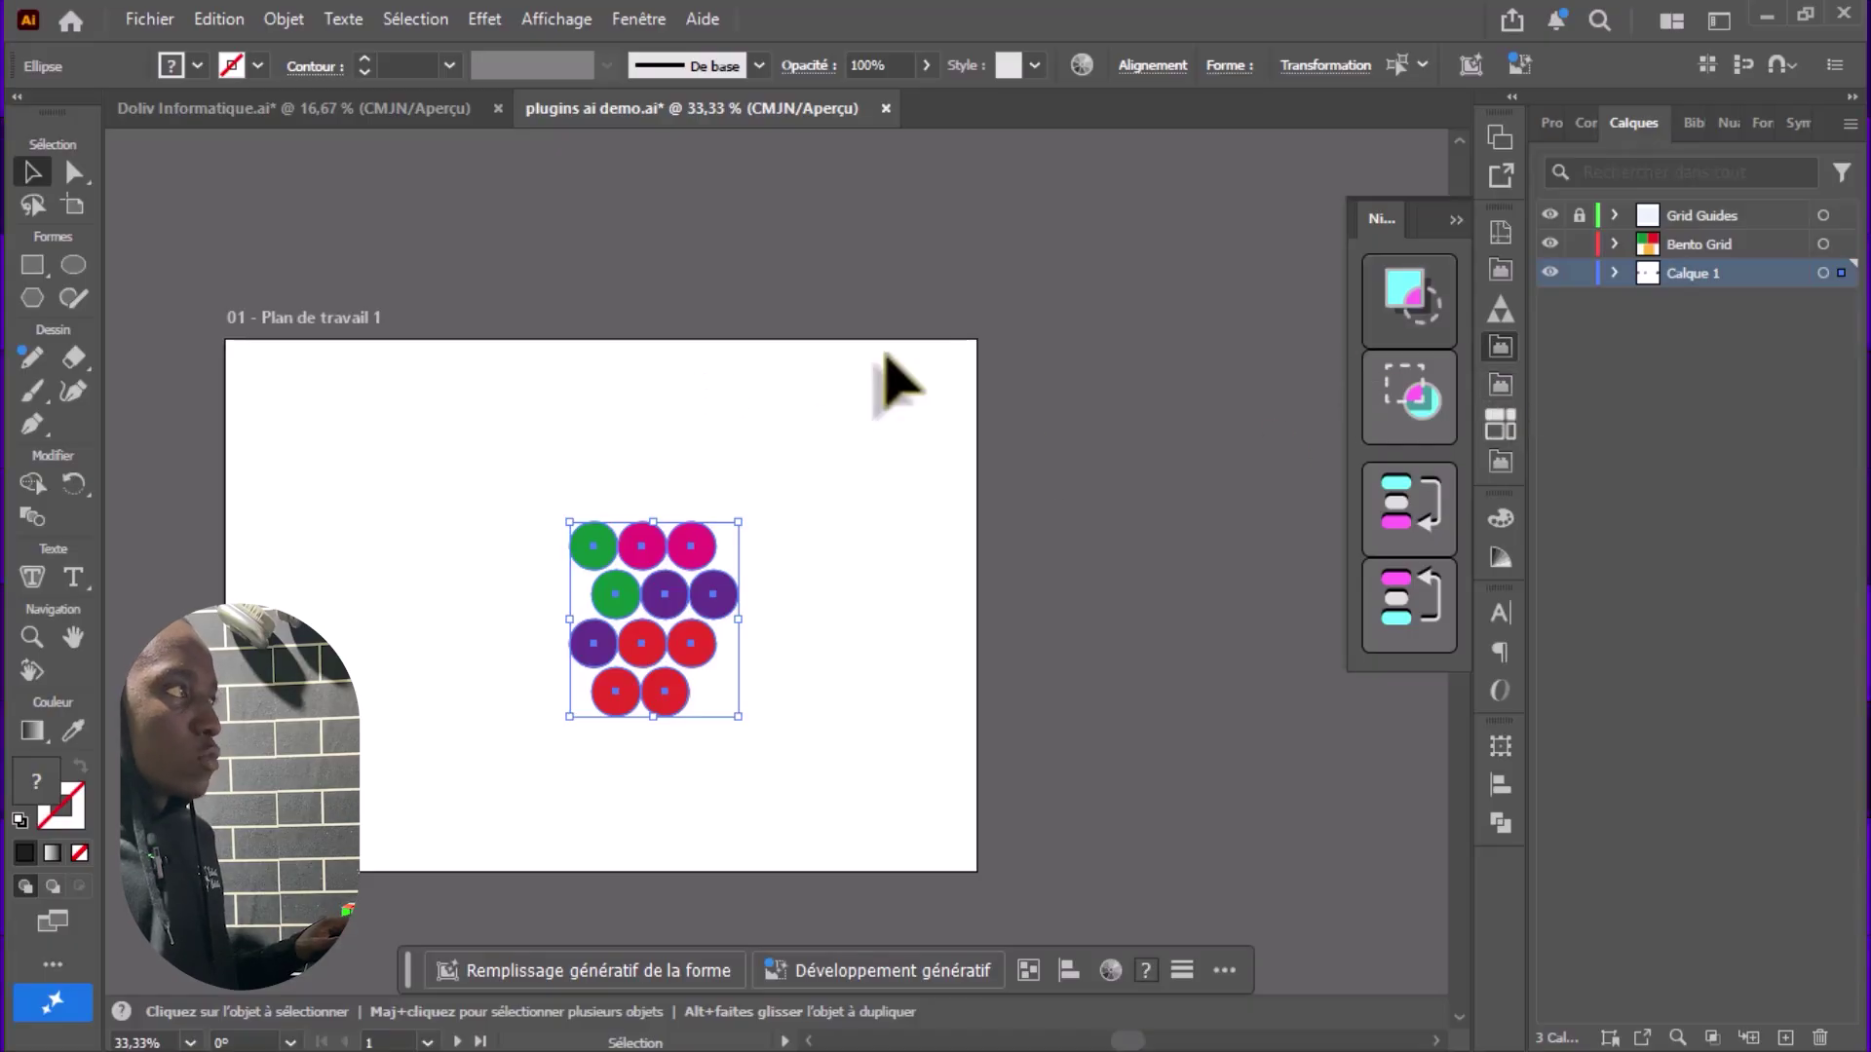
{"action": "scroll", "coordinate": [846, 366], "scroll_direction": "down", "scroll_amount": 2}
{"action": "left_click_drag", "start_coordinate": [994, 368], "coordinate": [1173, 359]}
{"action": "scroll", "coordinate": [718, 422], "scroll_direction": "up", "scroll_amount": 2}
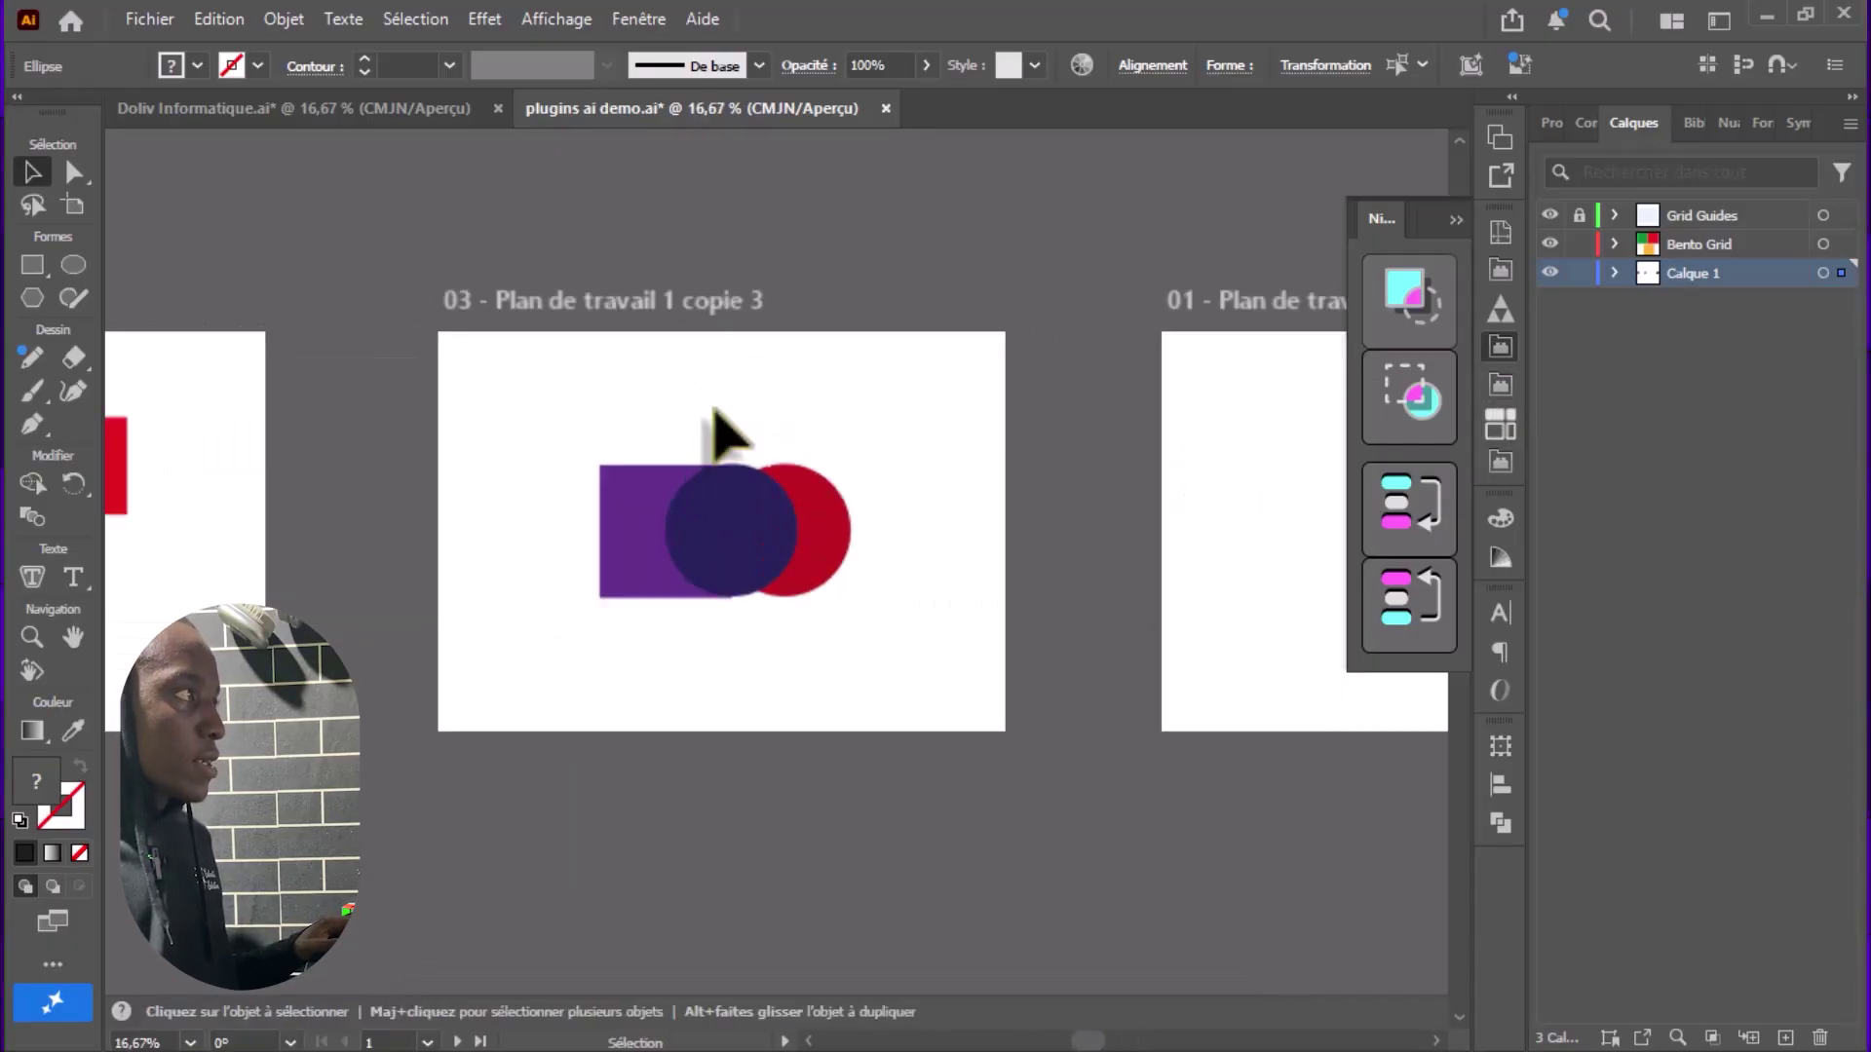
{"action": "left_click_drag", "start_coordinate": [651, 643], "coordinate": [682, 628]}
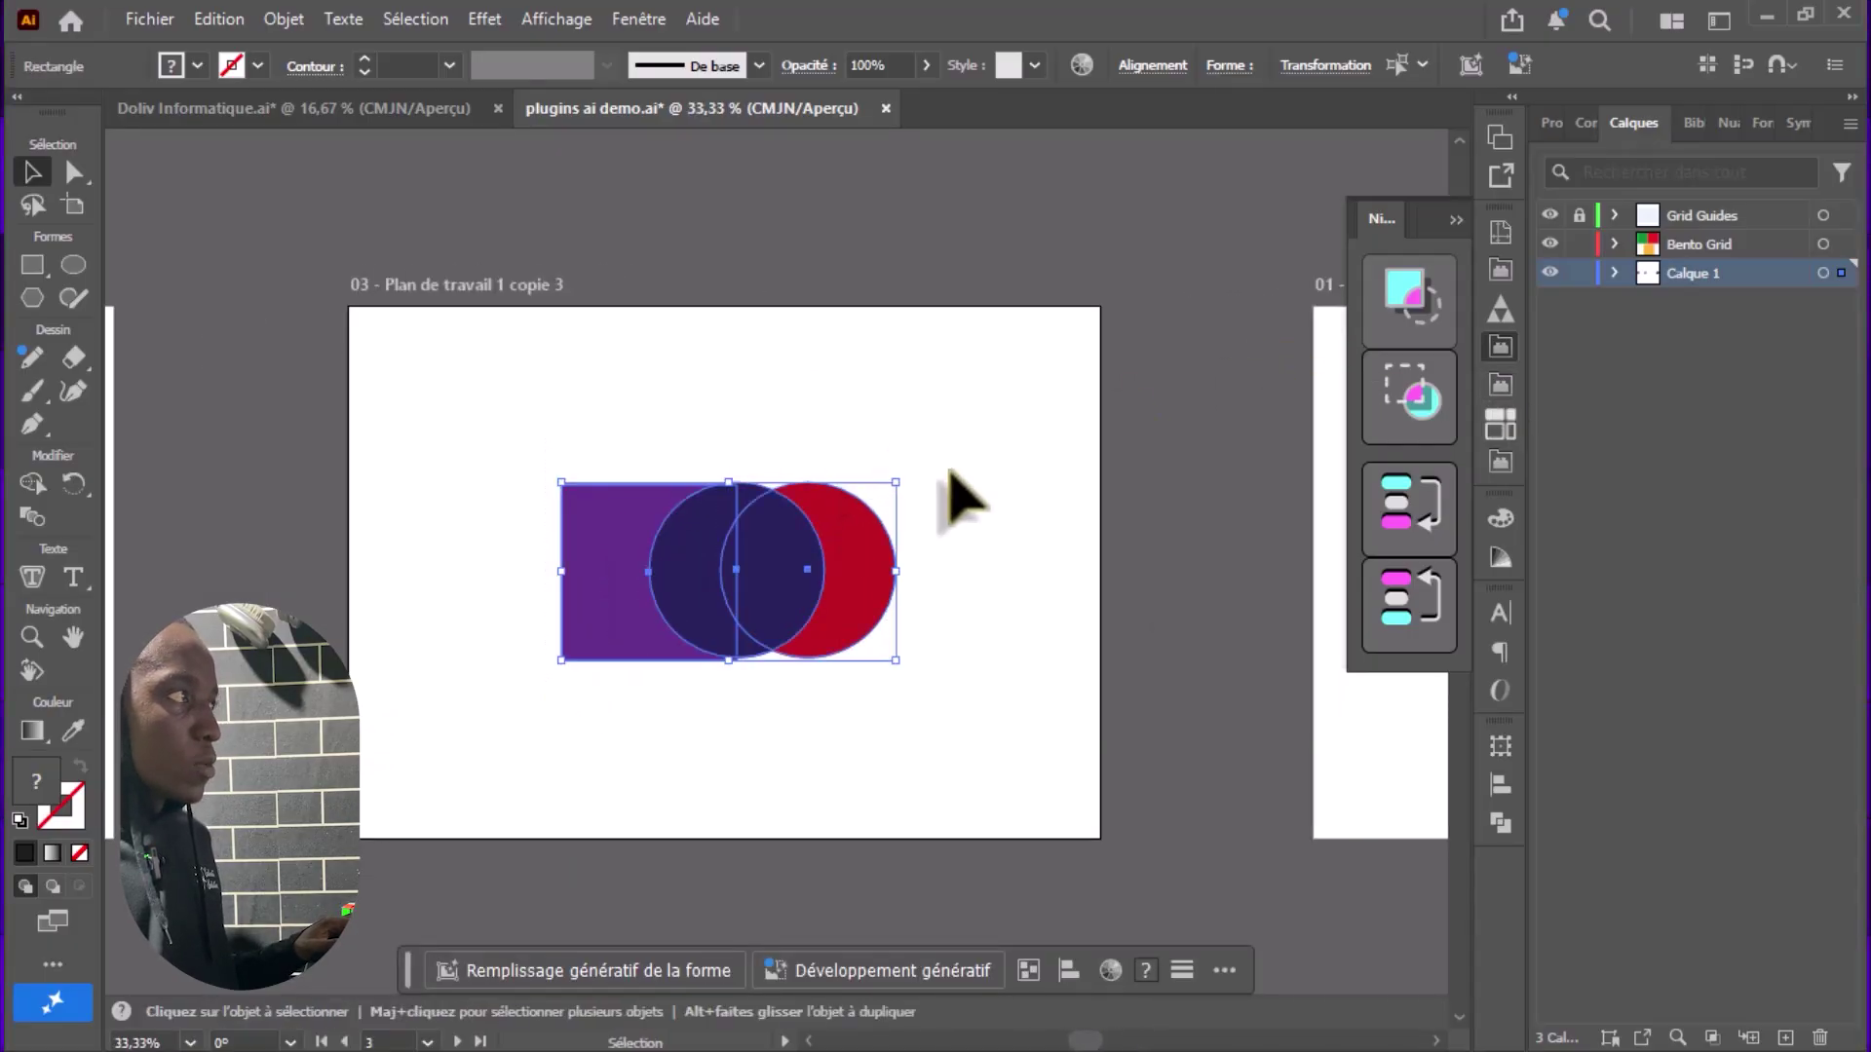
{"action": "left_click_drag", "start_coordinate": [583, 433], "coordinate": [1551, 298]}
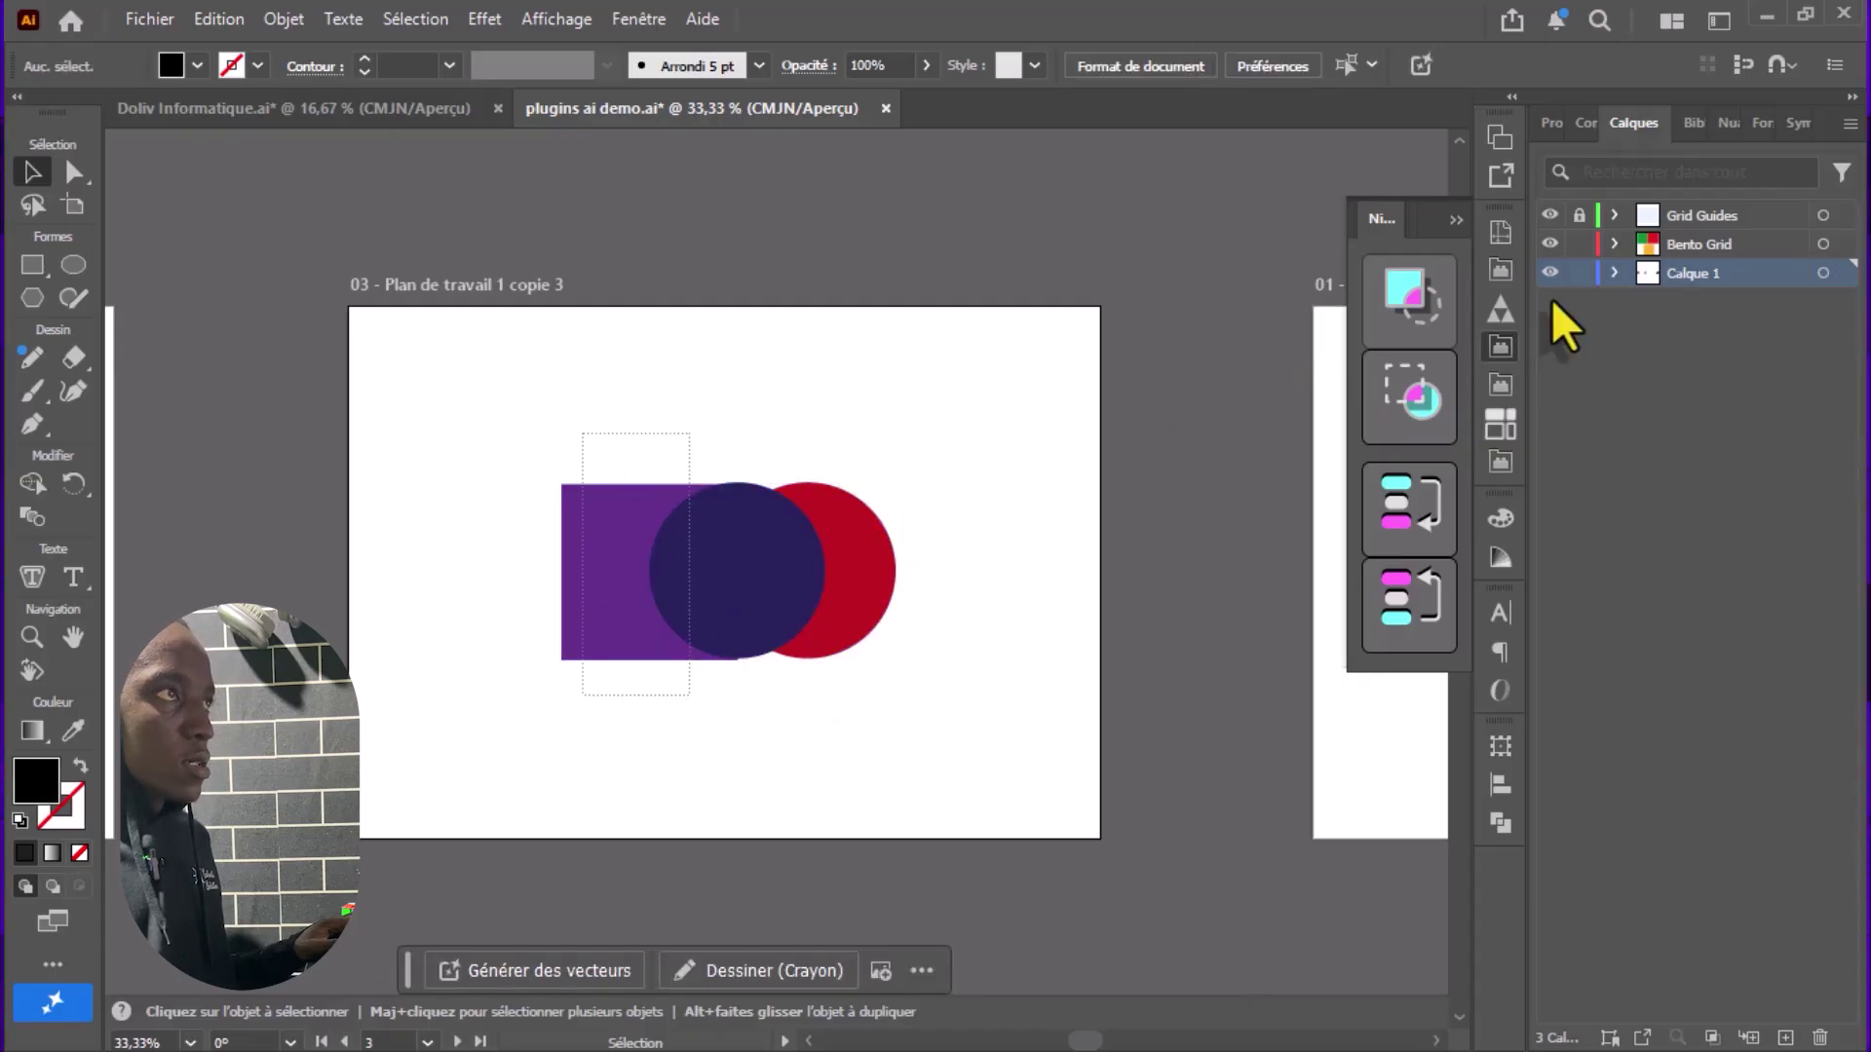
{"action": "left_click", "coordinate": [1404, 297]}
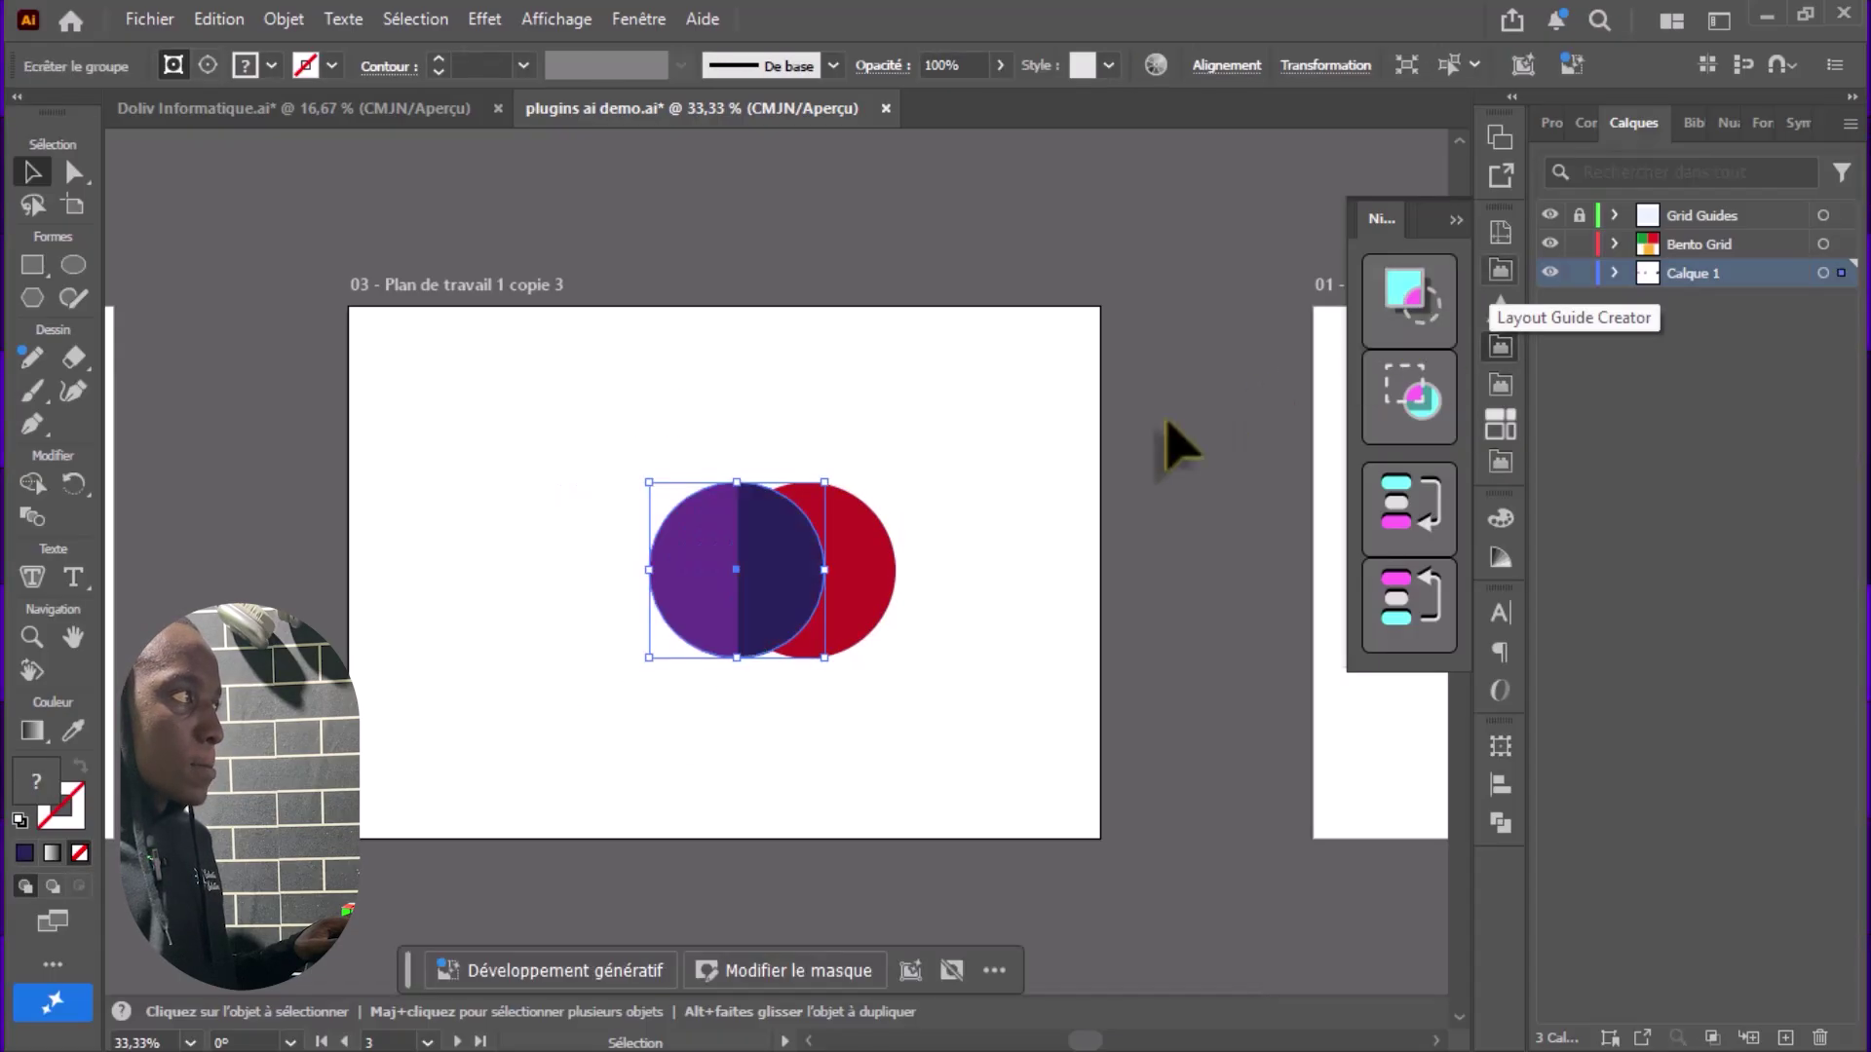
- Try moving the clipped circle group and opening its contents in isolation
{"action": "left_click_drag", "start_coordinate": [729, 570], "coordinate": [793, 535]}
{"action": "double_click", "coordinate": [729, 550]}
{"action": "key", "text": "Escape"}
- Try clipping the navy circle inside the red circle, using the plugin's second clipping option
{"action": "left_click_drag", "start_coordinate": [906, 429], "coordinate": [786, 691]}
{"action": "left_click", "coordinate": [1388, 429]}
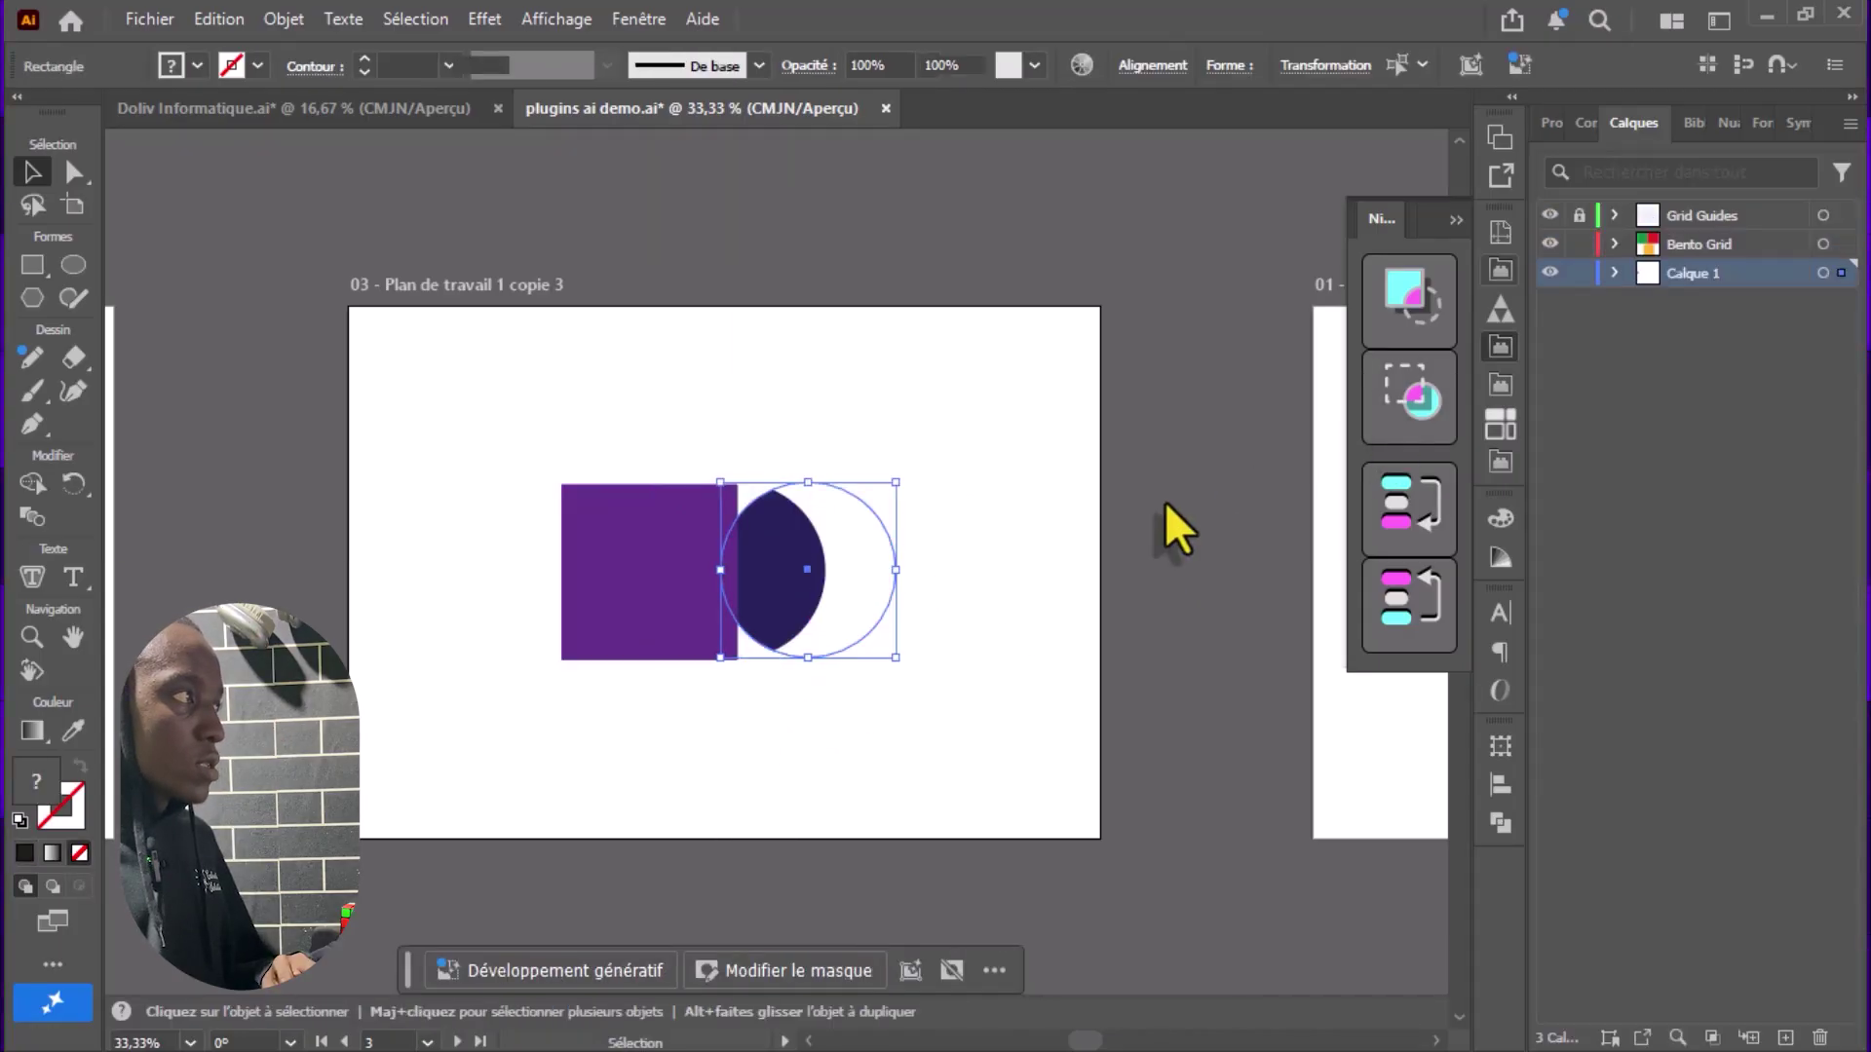
{"action": "left_click", "coordinate": [968, 542]}
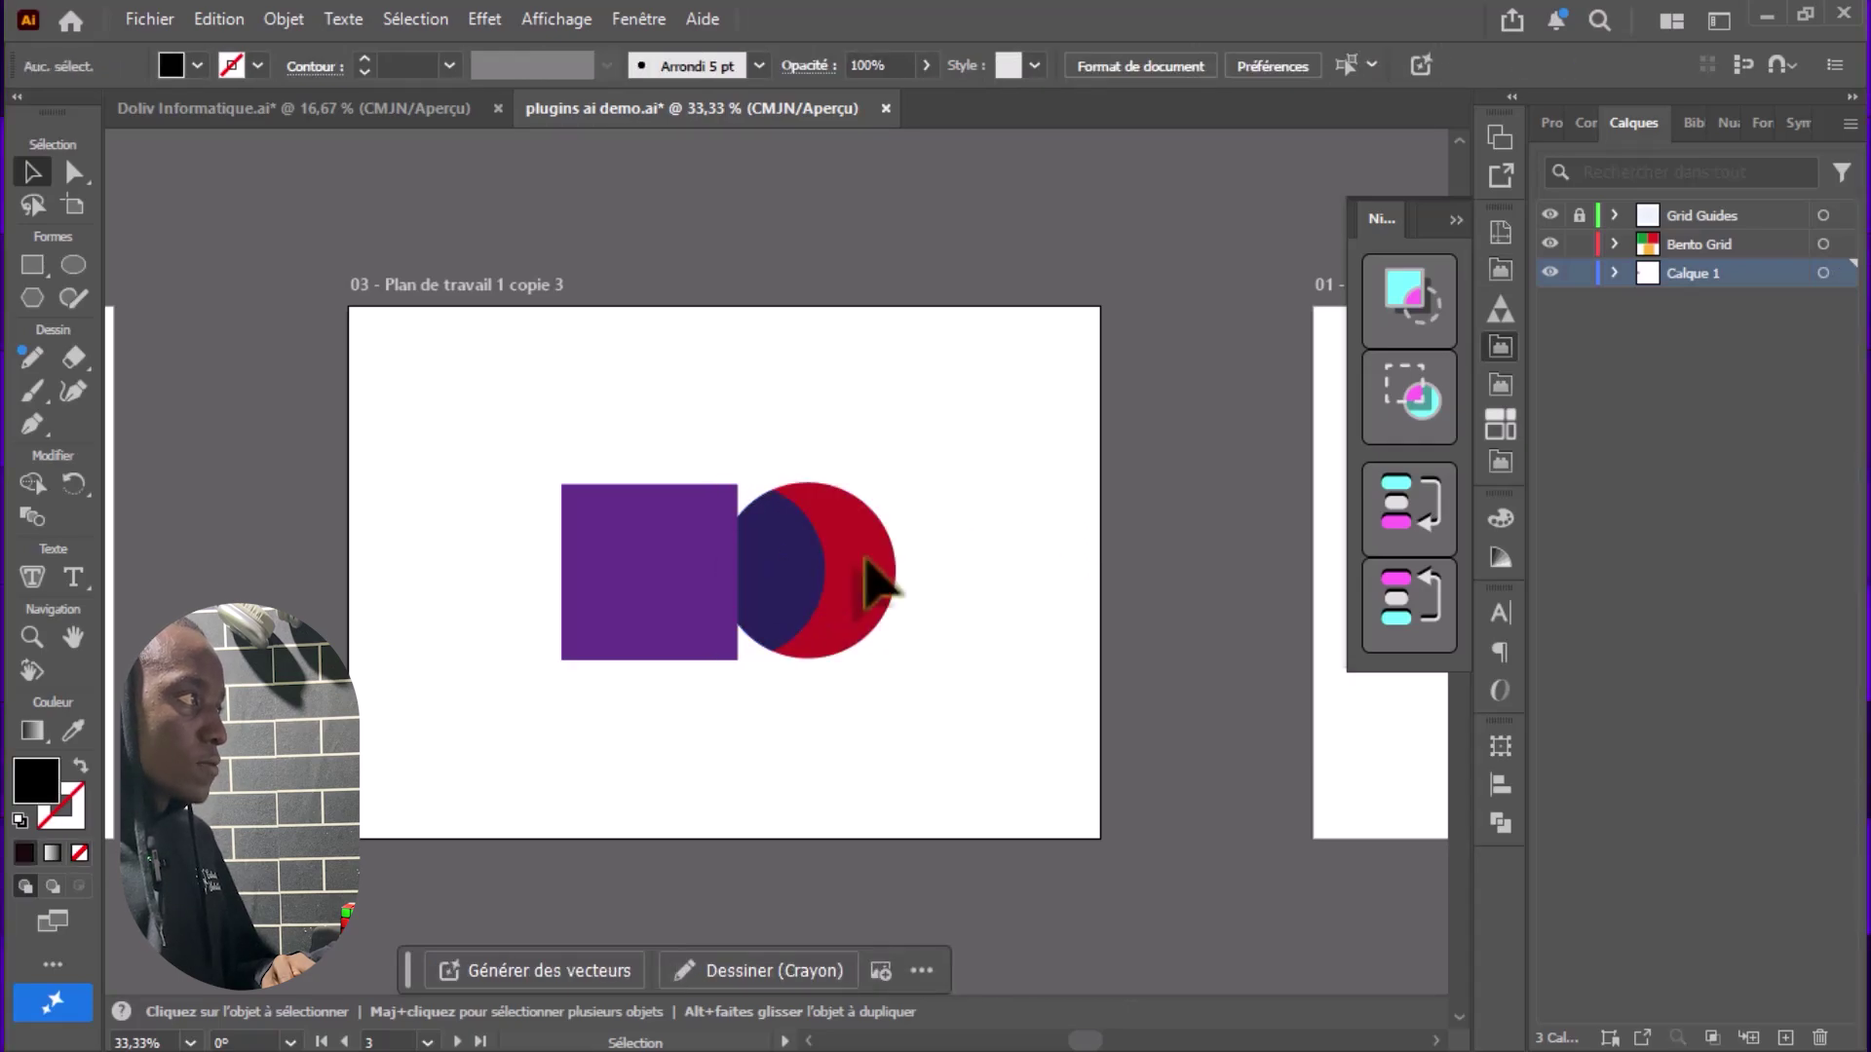
- Try shifting the clipped circles slightly and repositioning the contents inside the clip group
{"action": "left_click_drag", "start_coordinate": [828, 569], "coordinate": [814, 559]}
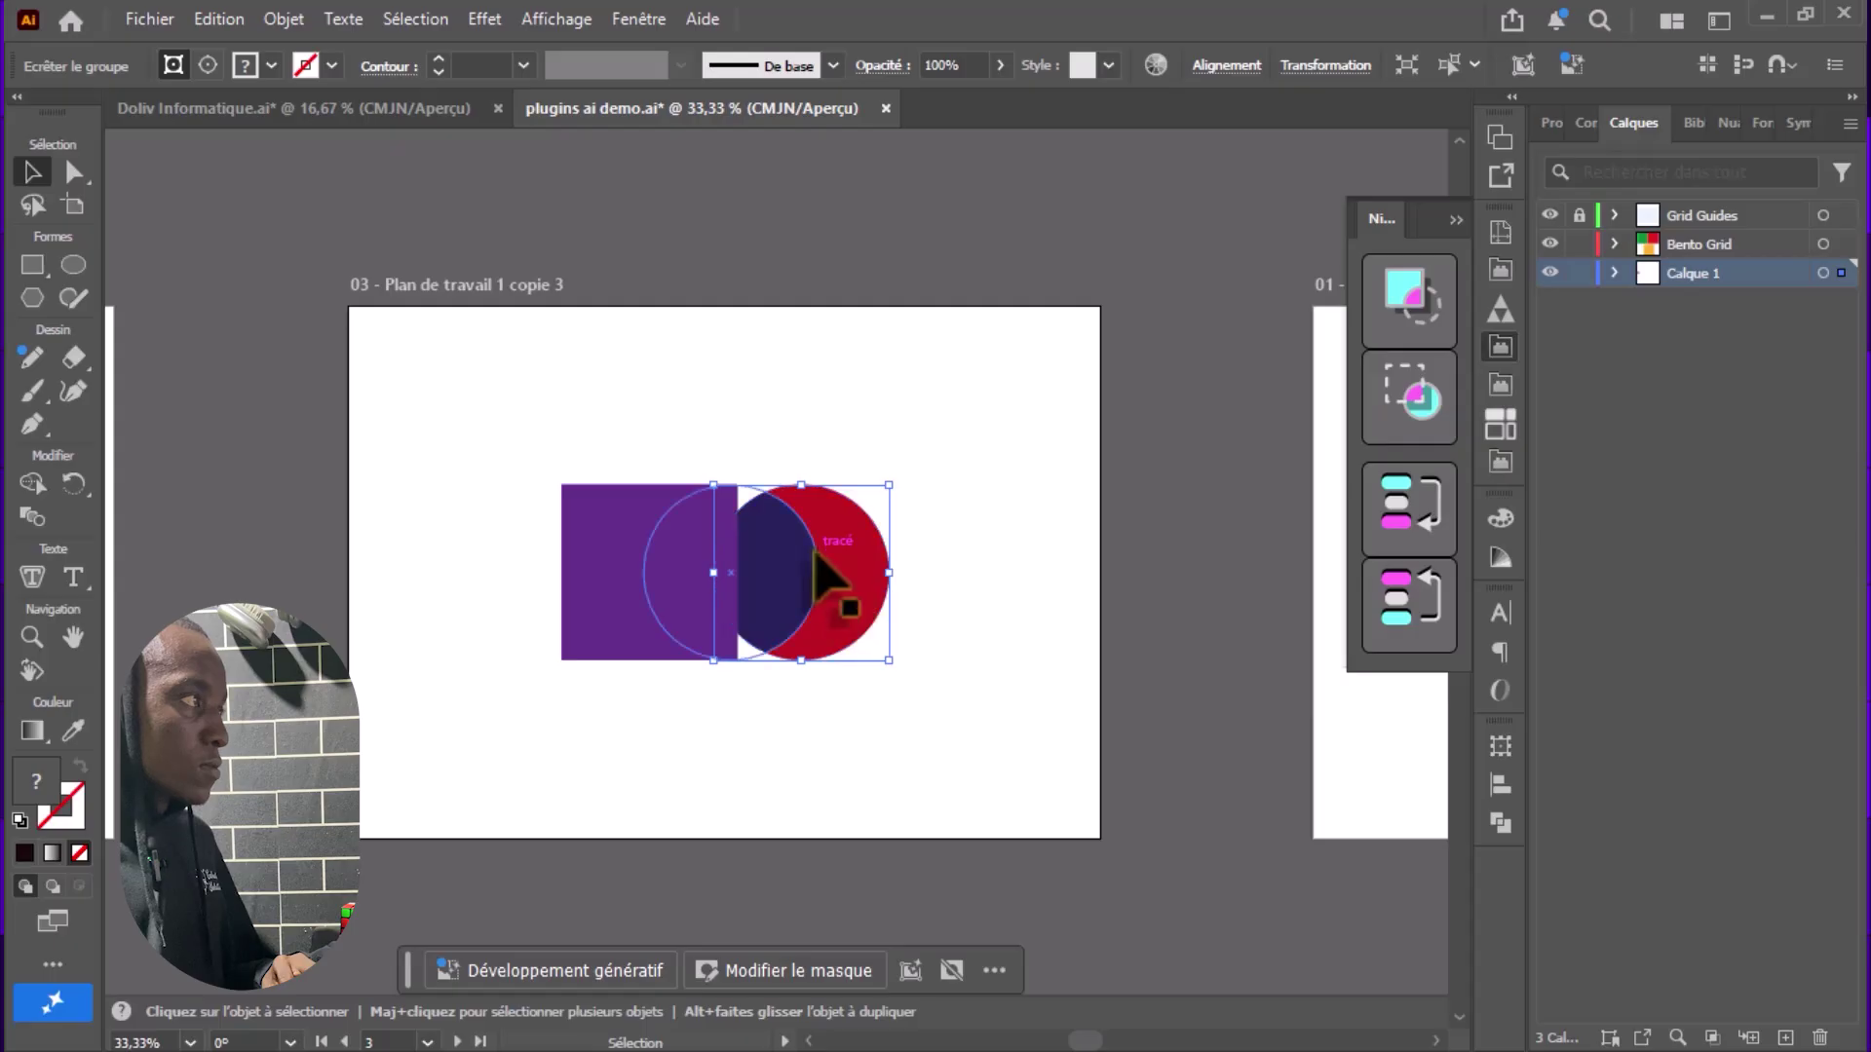
{"action": "double_click", "coordinate": [819, 575]}
{"action": "left_click_drag", "start_coordinate": [793, 551], "coordinate": [742, 570]}
{"action": "double_click", "coordinate": [1002, 501]}
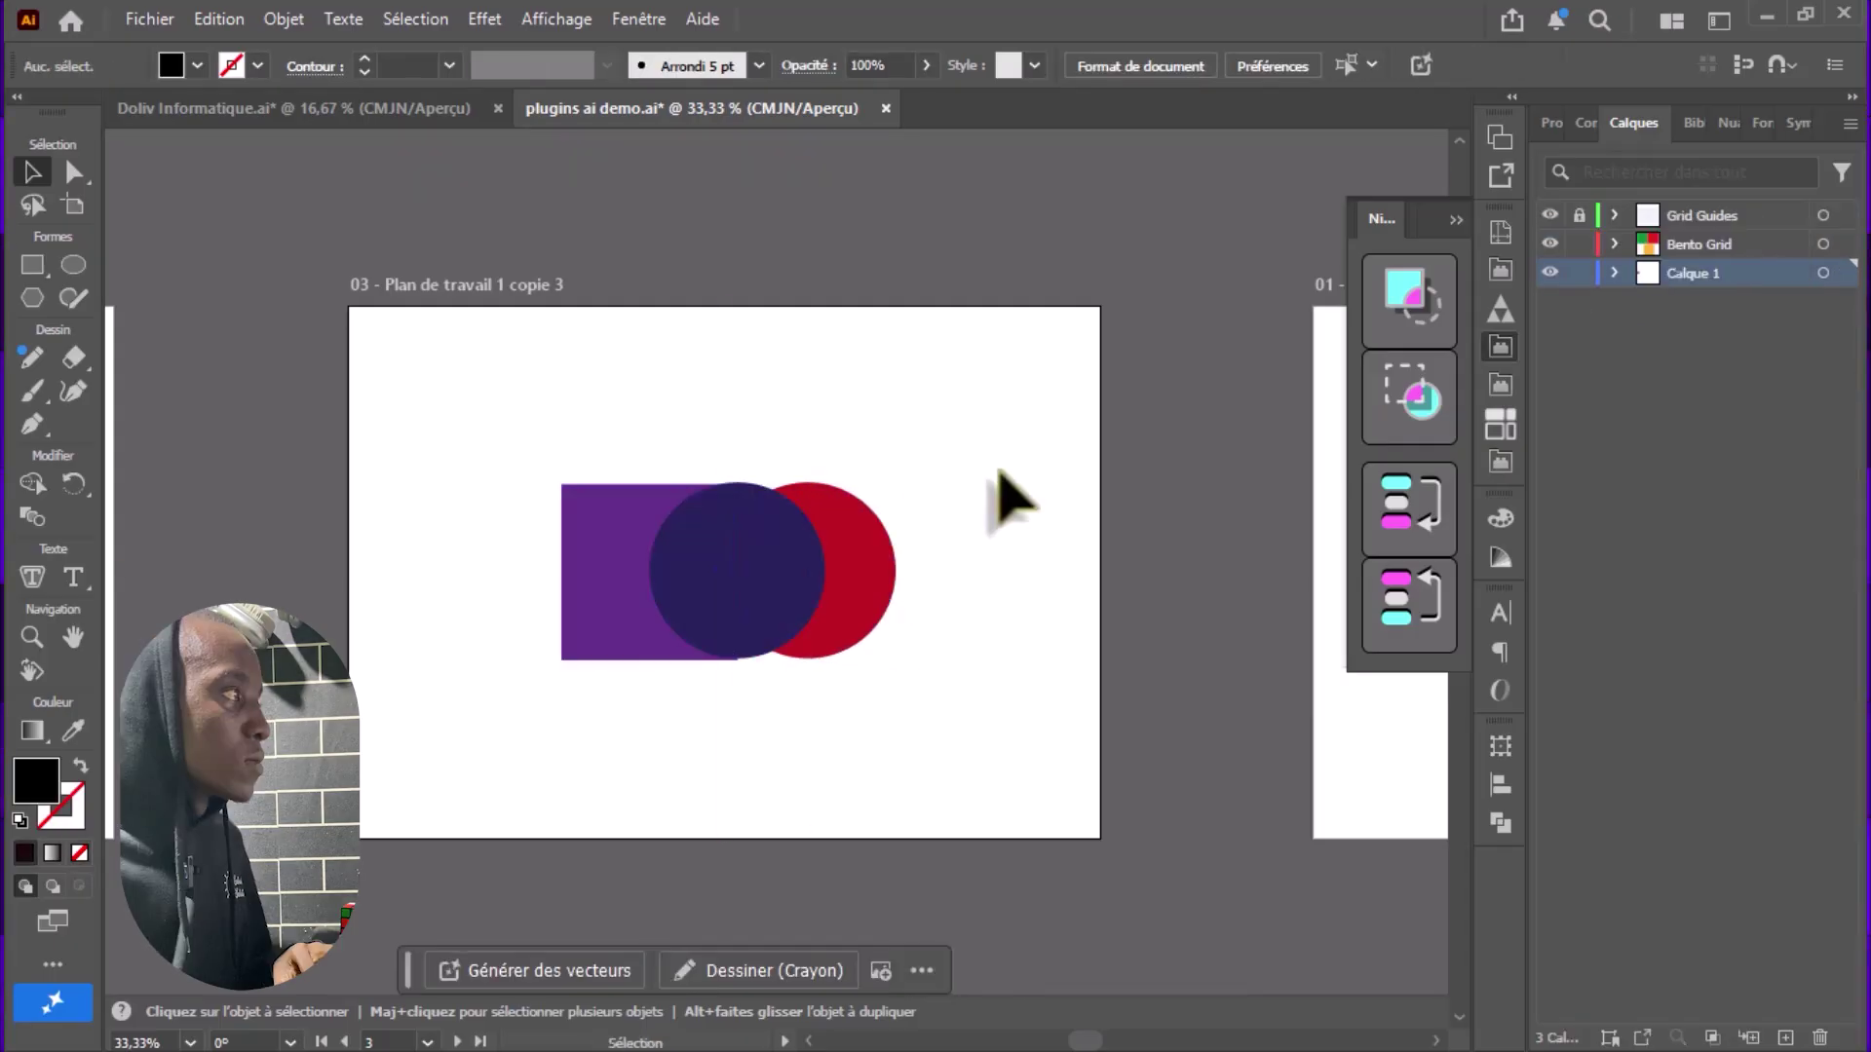
- Cycle the stacking order of the purple square and both circles in both directions, ending with the navy circle in front
{"action": "left_click", "coordinate": [568, 653]}
{"action": "left_click", "coordinate": [1422, 521]}
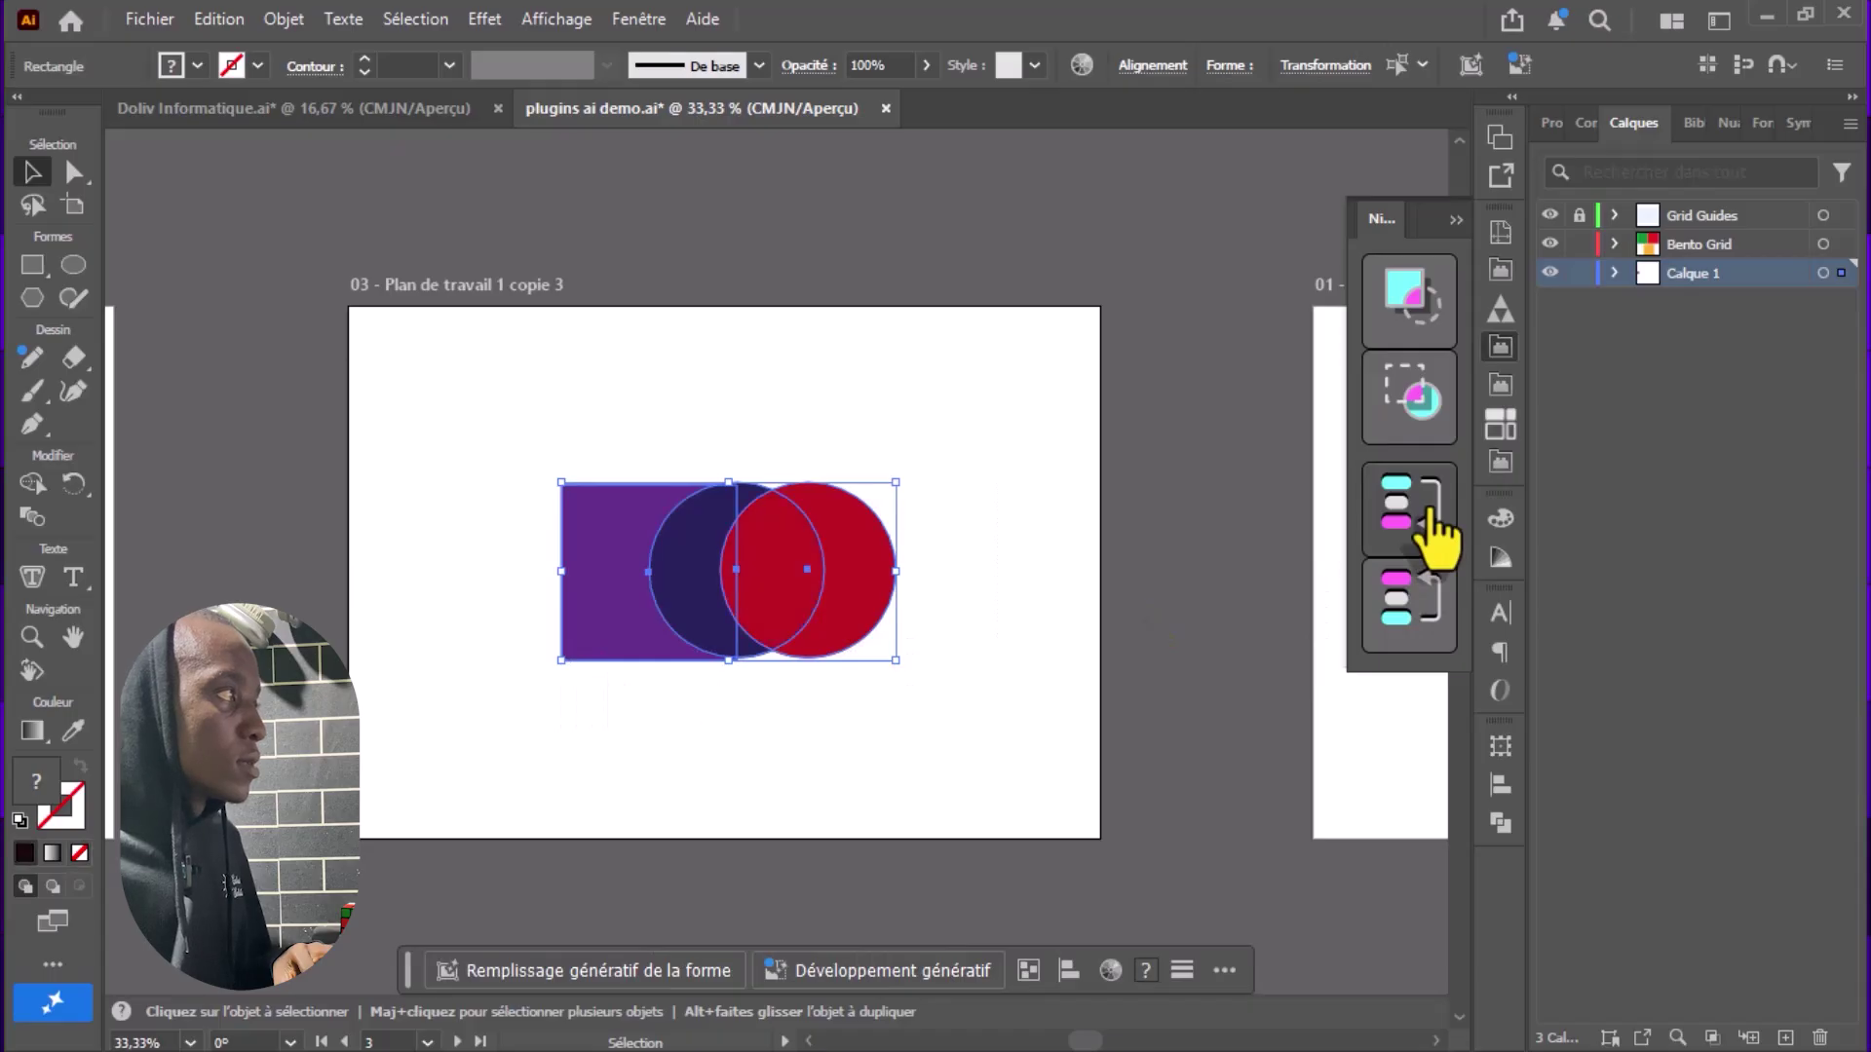
{"action": "left_click", "coordinate": [1430, 511]}
{"action": "left_click", "coordinate": [1427, 516]}
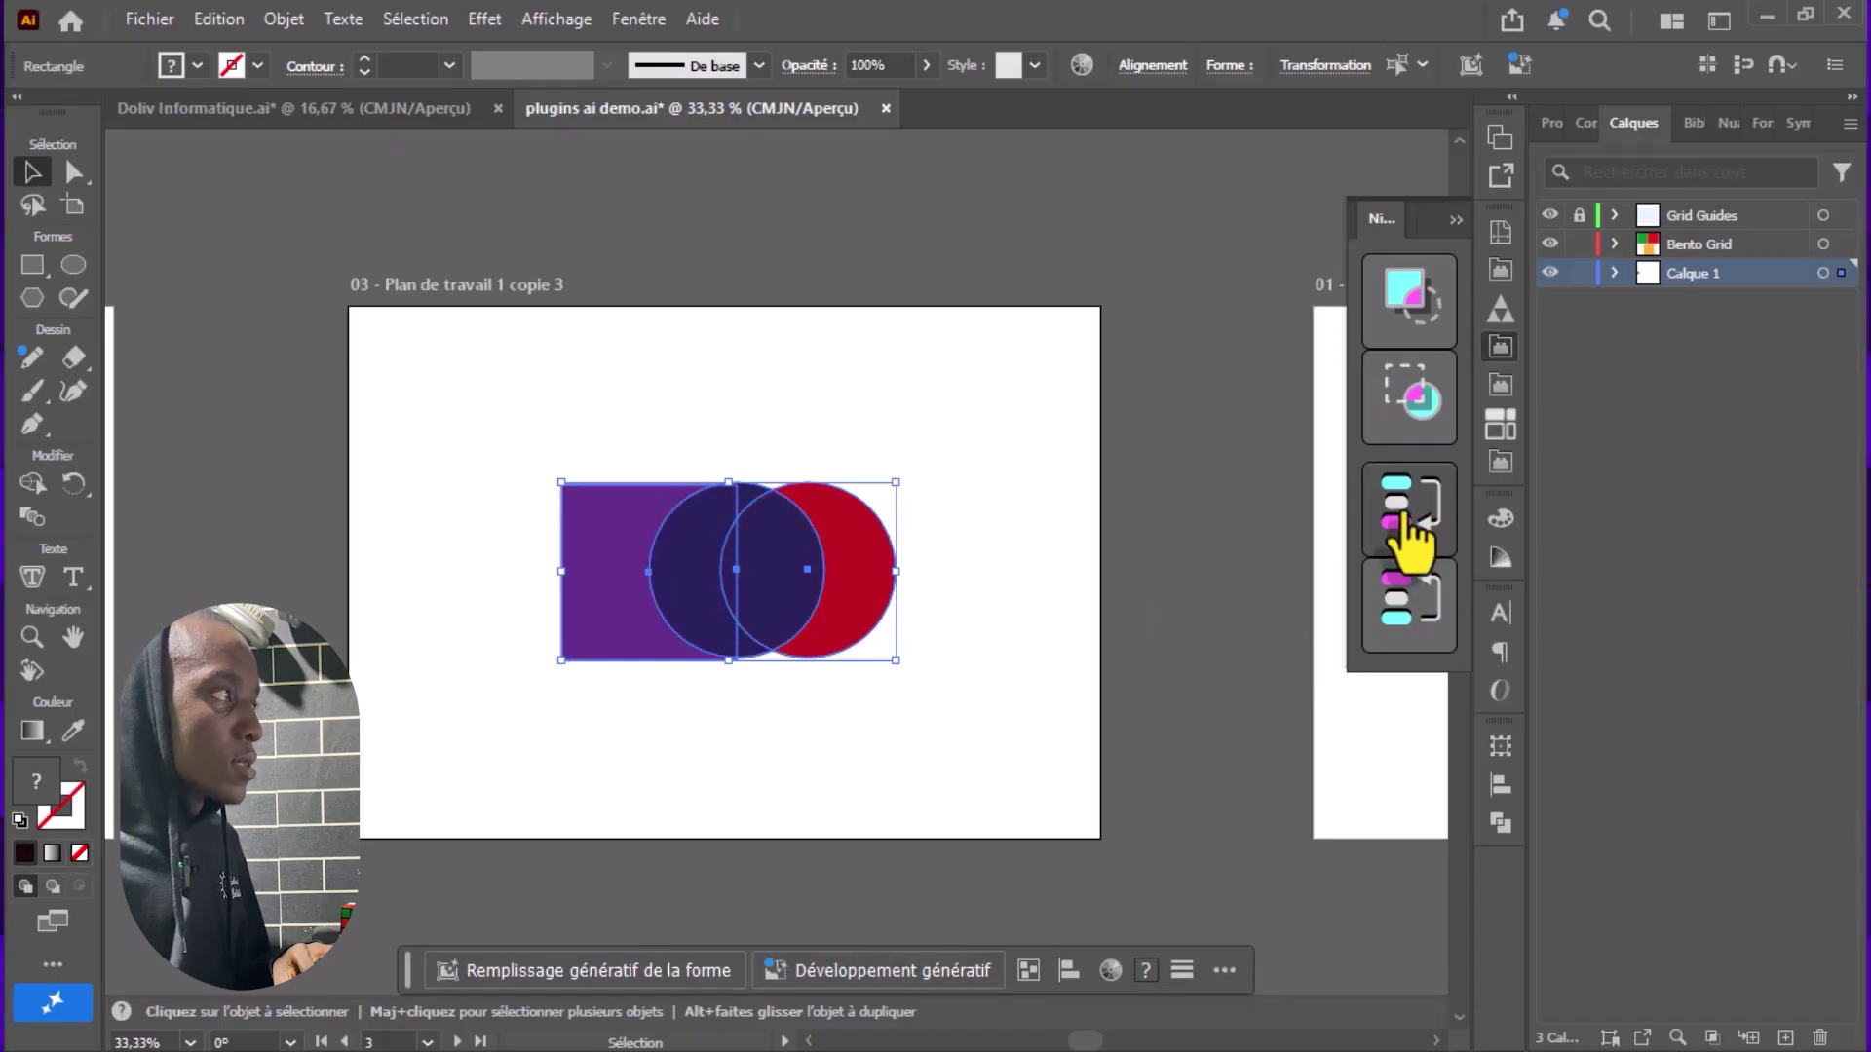
{"action": "left_click", "coordinate": [1412, 516]}
{"action": "left_click", "coordinate": [1418, 592]}
{"action": "left_click", "coordinate": [1407, 588]}
{"action": "left_click", "coordinate": [1413, 609]}
{"action": "left_click", "coordinate": [1403, 534]}
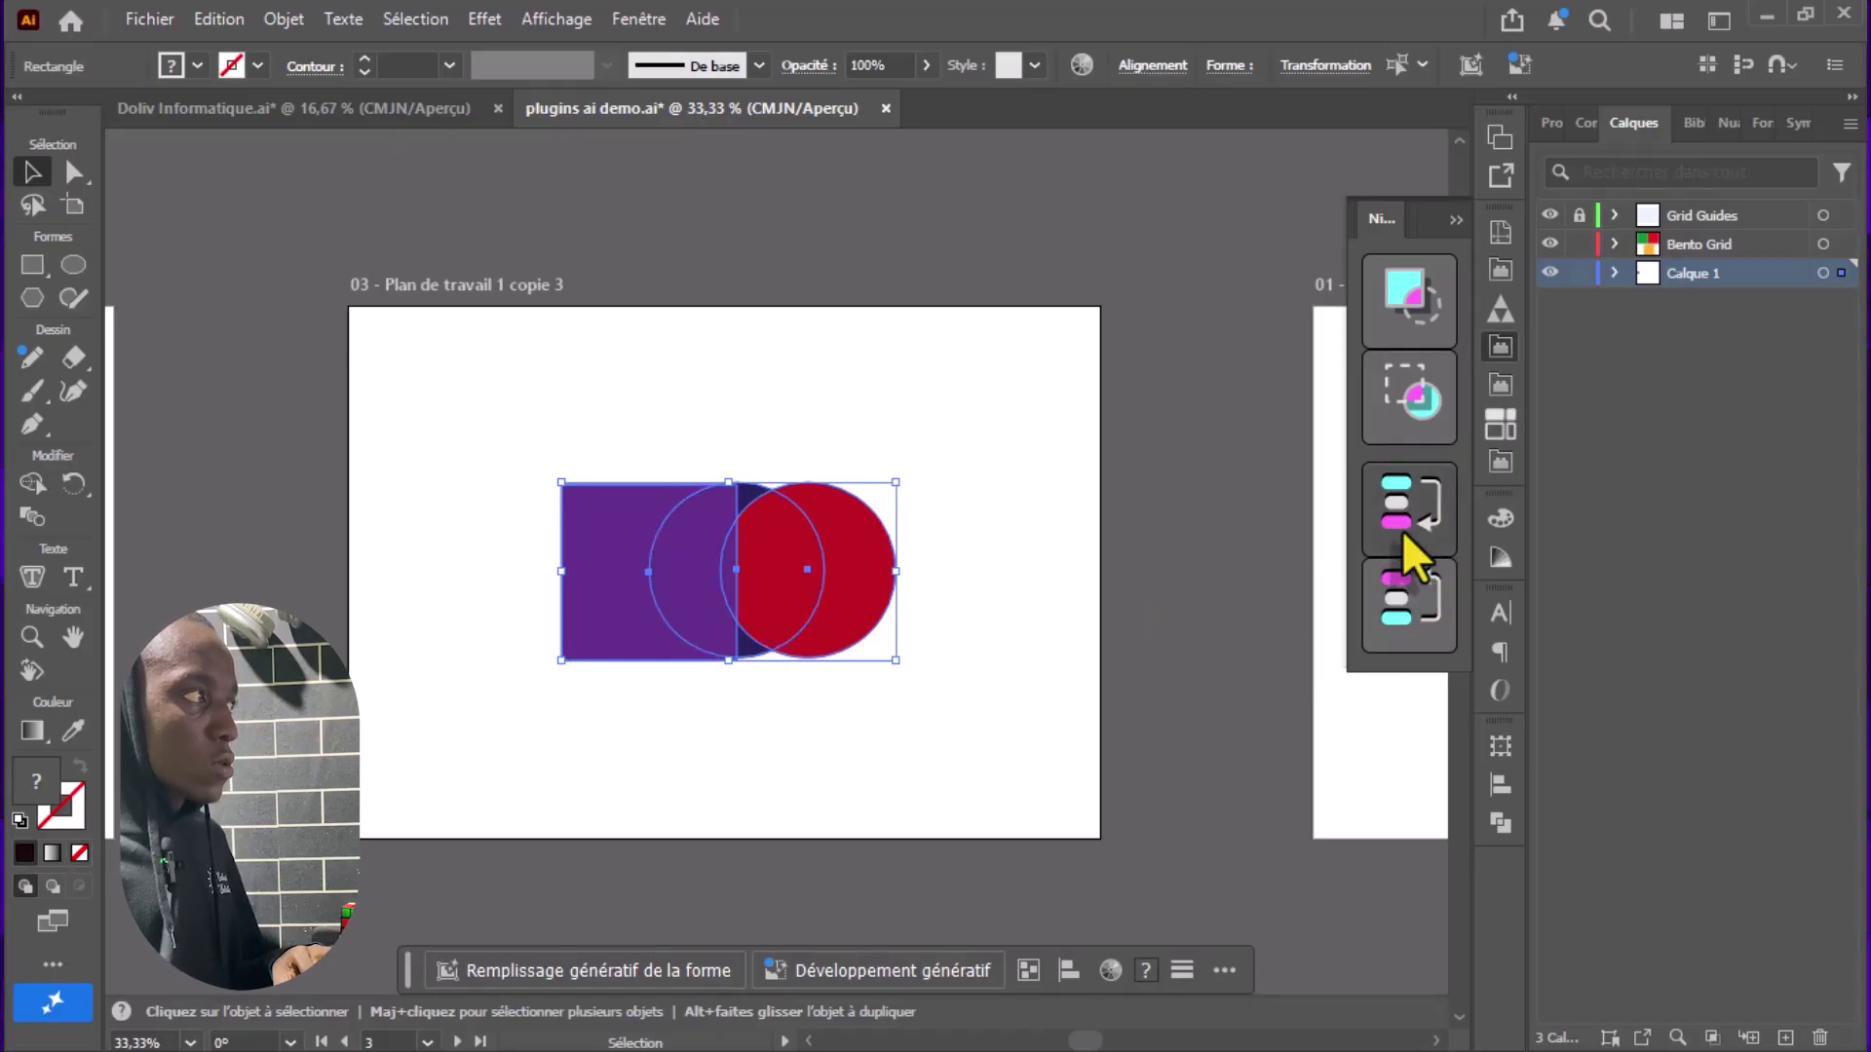
{"action": "left_click", "coordinate": [1411, 609]}
{"action": "left_click", "coordinate": [1403, 541]}
{"action": "left_click", "coordinate": [1402, 531]}
- On artboard 04, separate the green square from the others, convert it to an isometric top face, and place it near the artboard's upper left
{"action": "left_click", "coordinate": [1500, 385]}
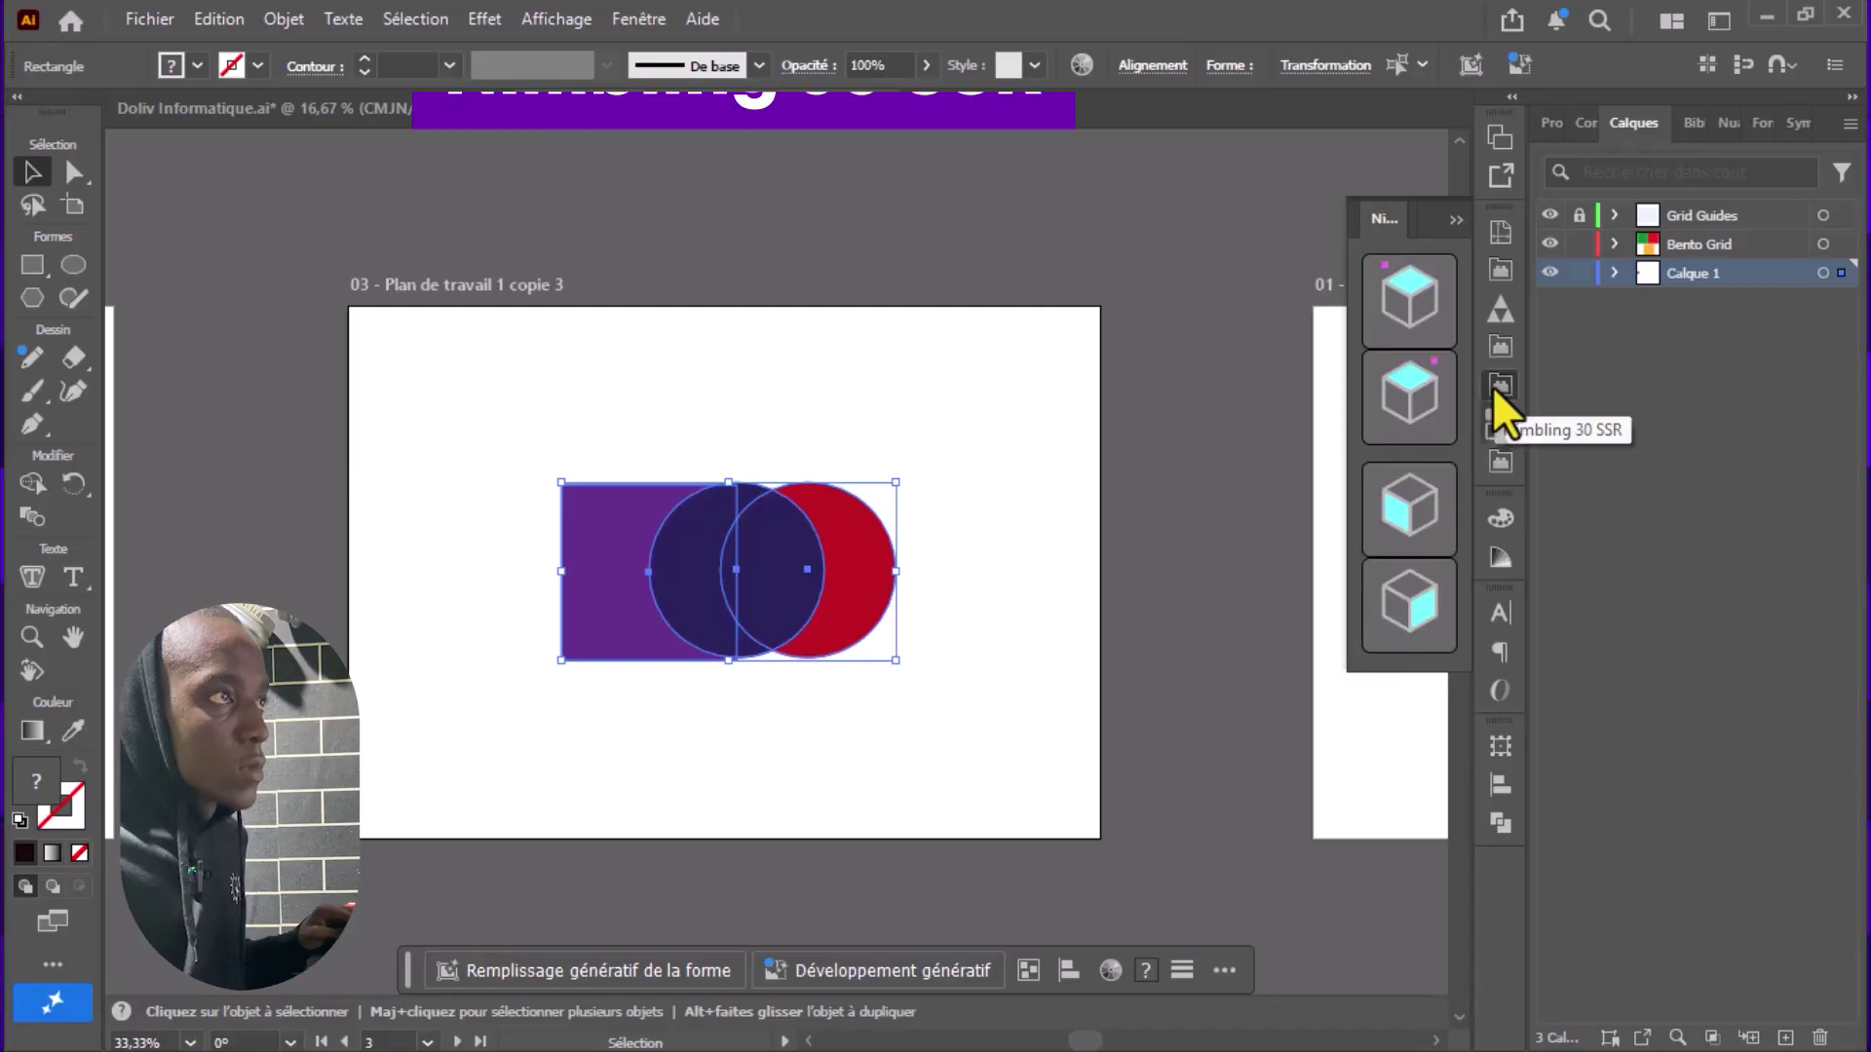
{"action": "left_click", "coordinate": [963, 366]}
{"action": "scroll", "coordinate": [964, 379], "scroll_direction": "down", "scroll_amount": 4}
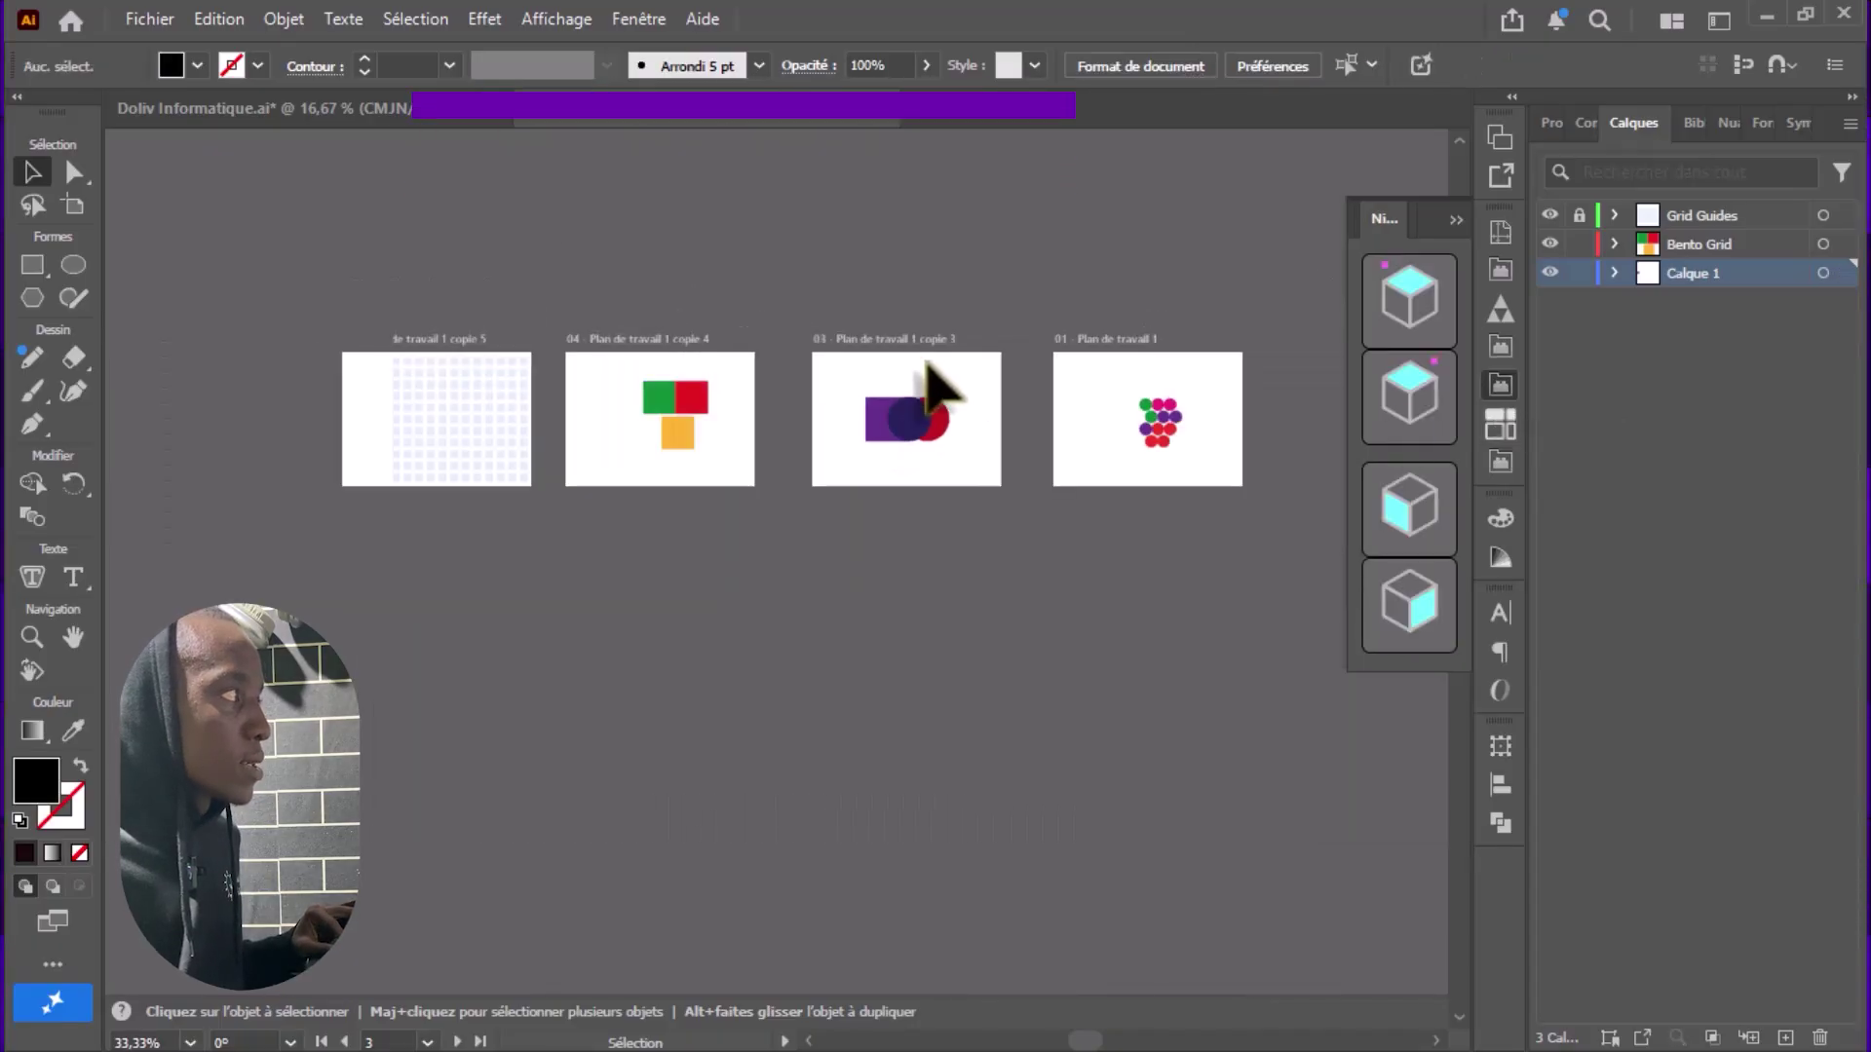
{"action": "left_click_drag", "start_coordinate": [936, 389], "coordinate": [1120, 400]}
{"action": "scroll", "coordinate": [950, 409], "scroll_direction": "up", "scroll_amount": 2}
{"action": "scroll", "coordinate": [960, 433], "scroll_direction": "up", "scroll_amount": 2}
{"action": "left_click_drag", "start_coordinate": [948, 451], "coordinate": [1064, 379]}
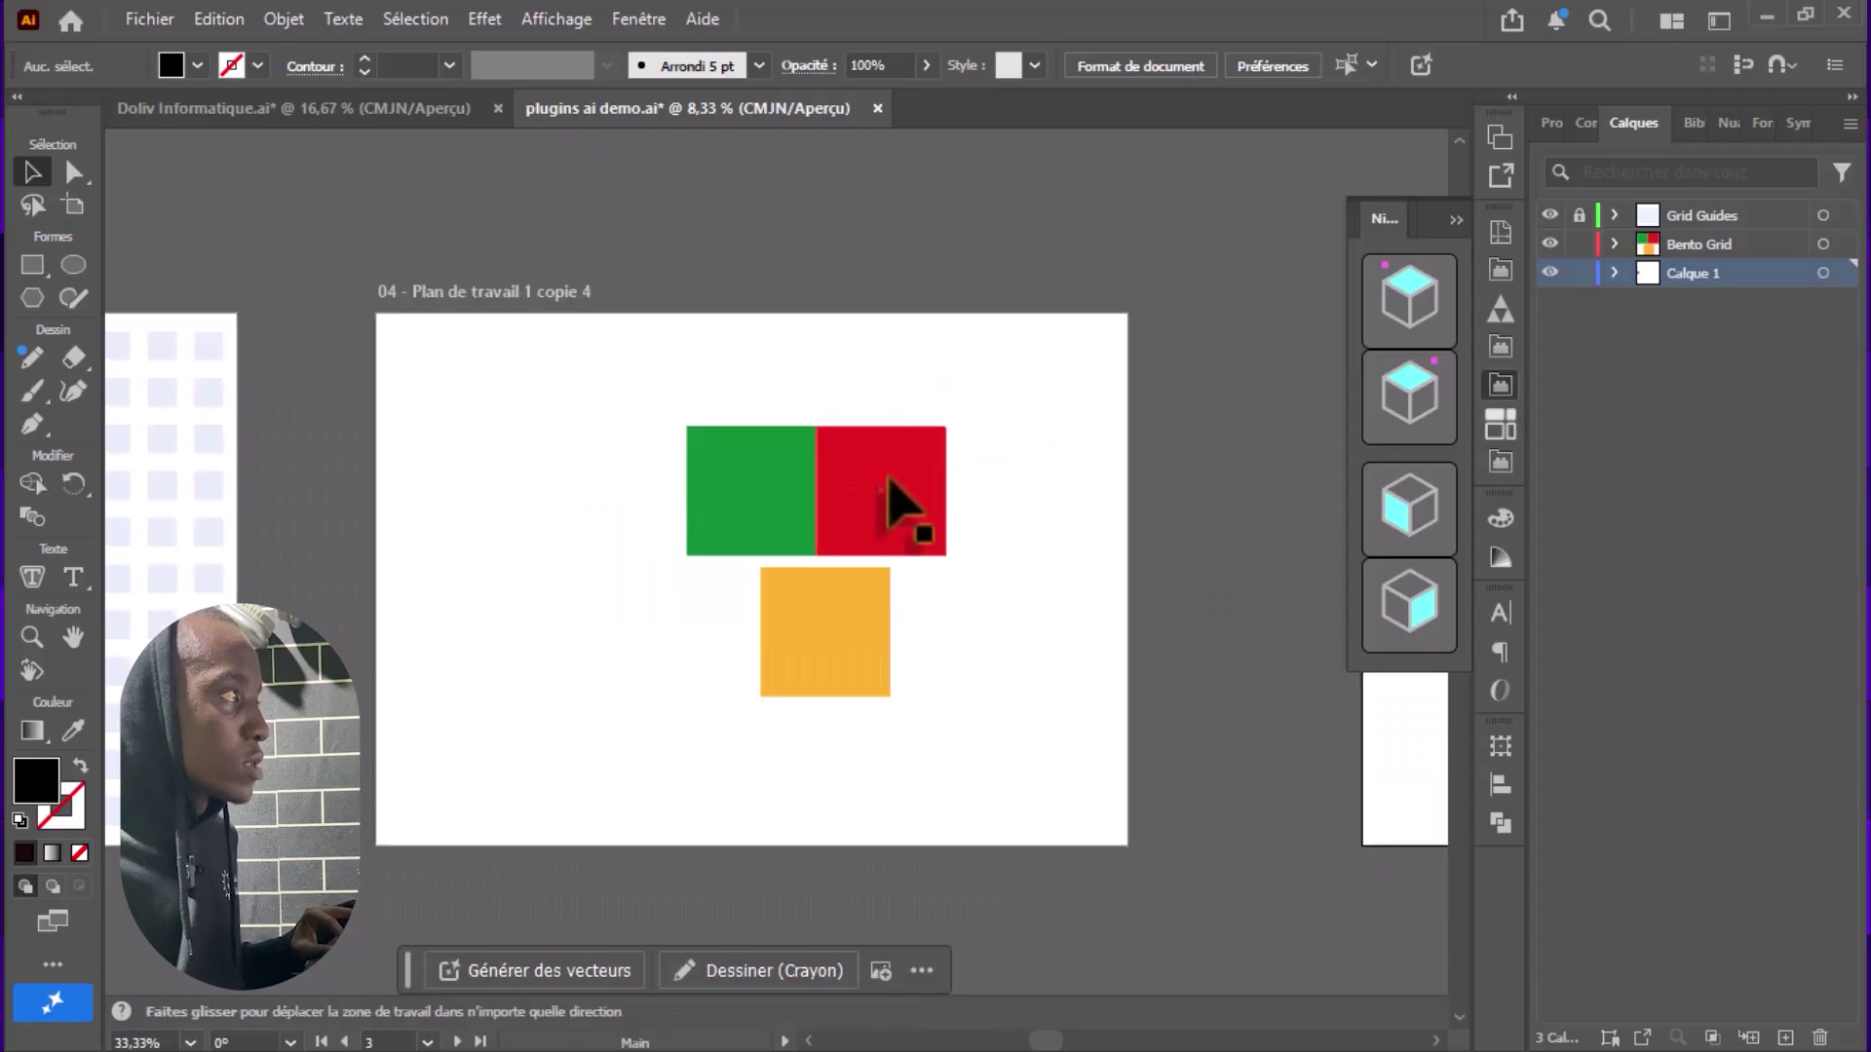
{"action": "left_click_drag", "start_coordinate": [764, 501], "coordinate": [614, 585]}
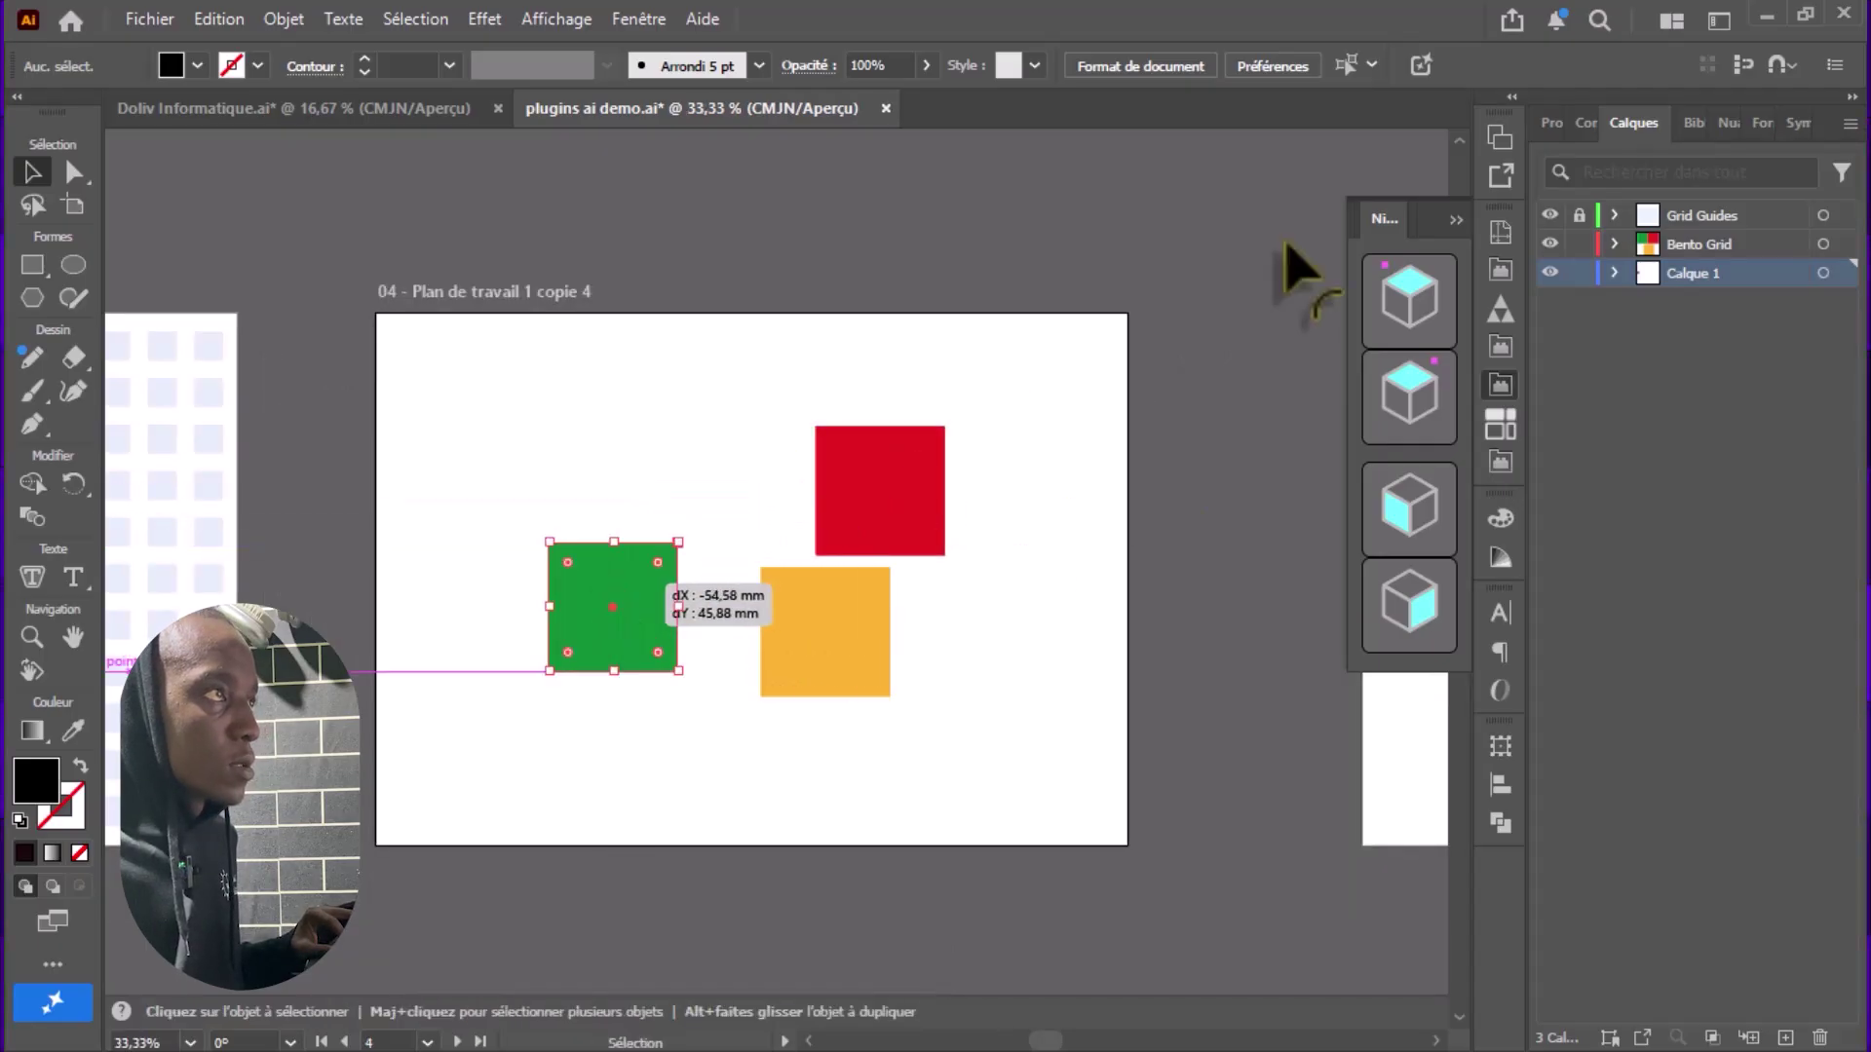
{"action": "left_click", "coordinate": [1408, 317]}
{"action": "left_click_drag", "start_coordinate": [643, 631], "coordinate": [628, 483]}
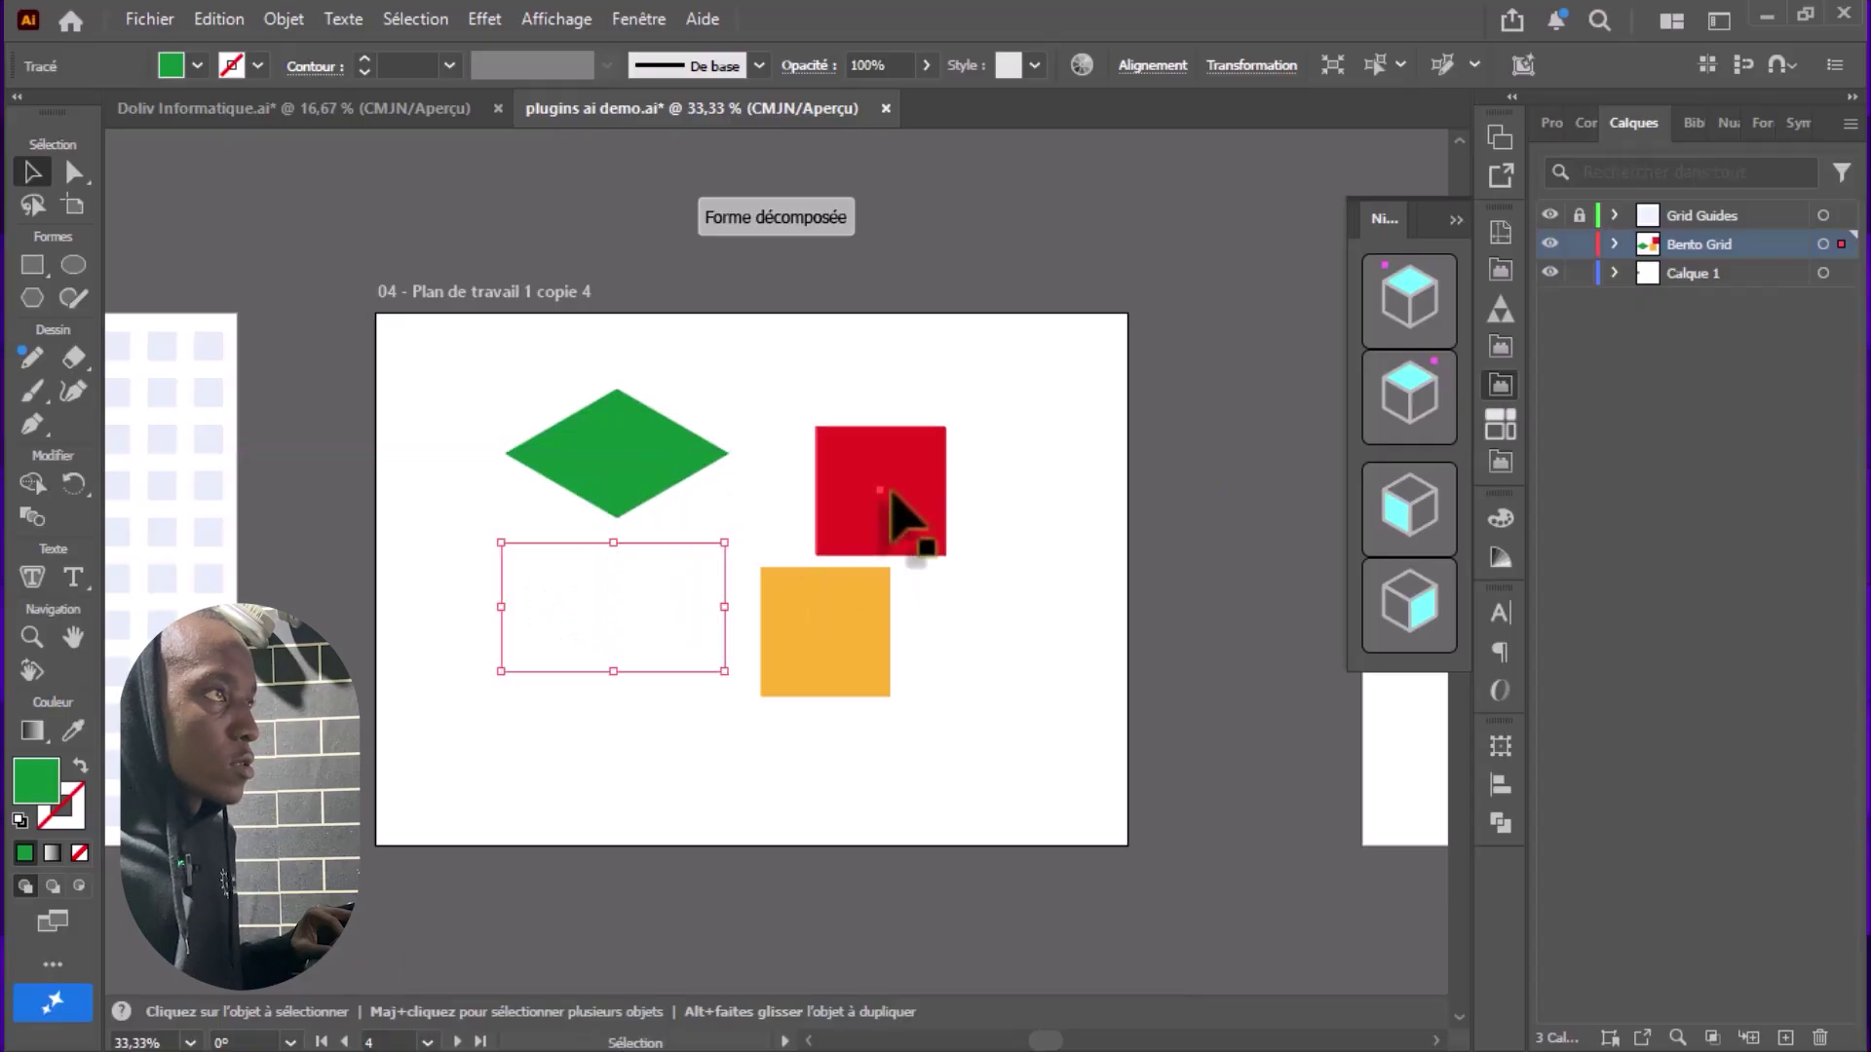
- Convert the red square to an isometric left face and move it about 126 mm left and 29 mm down, under the green face
{"action": "left_click", "coordinate": [1428, 526]}
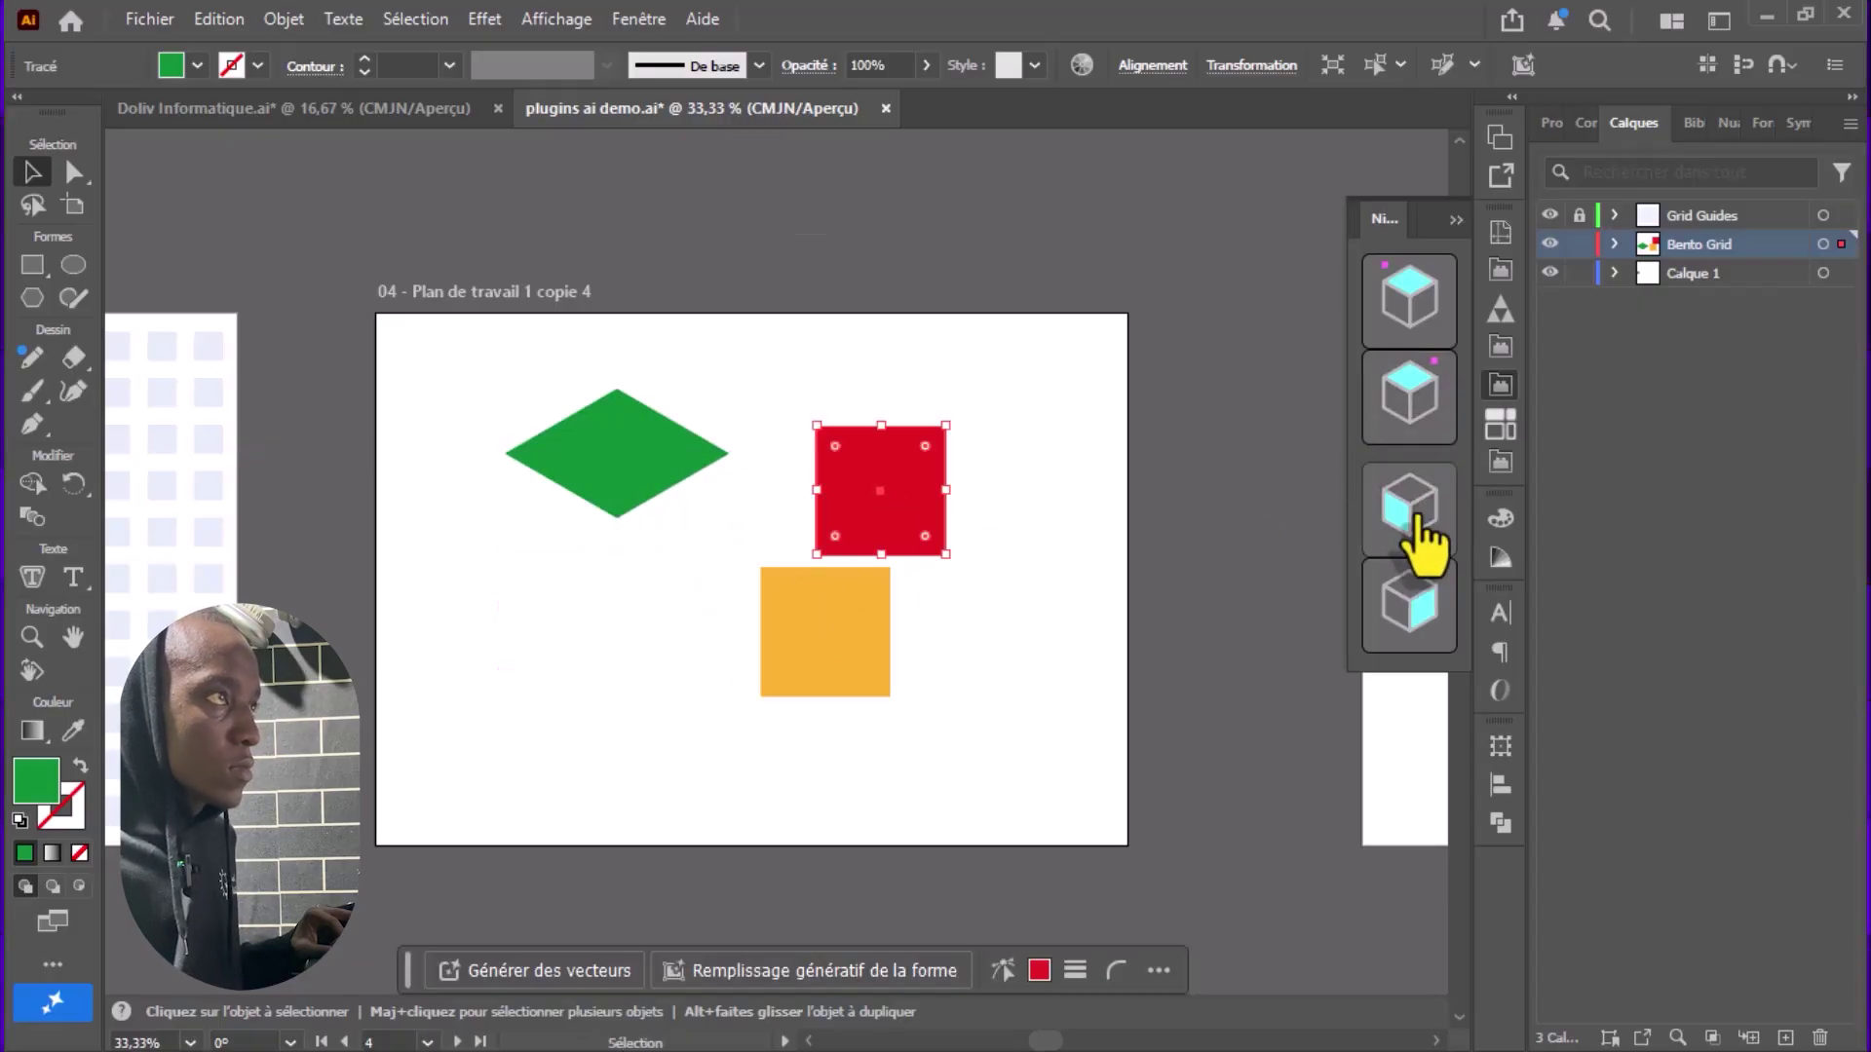
{"action": "left_click_drag", "start_coordinate": [874, 492], "coordinate": [561, 570]}
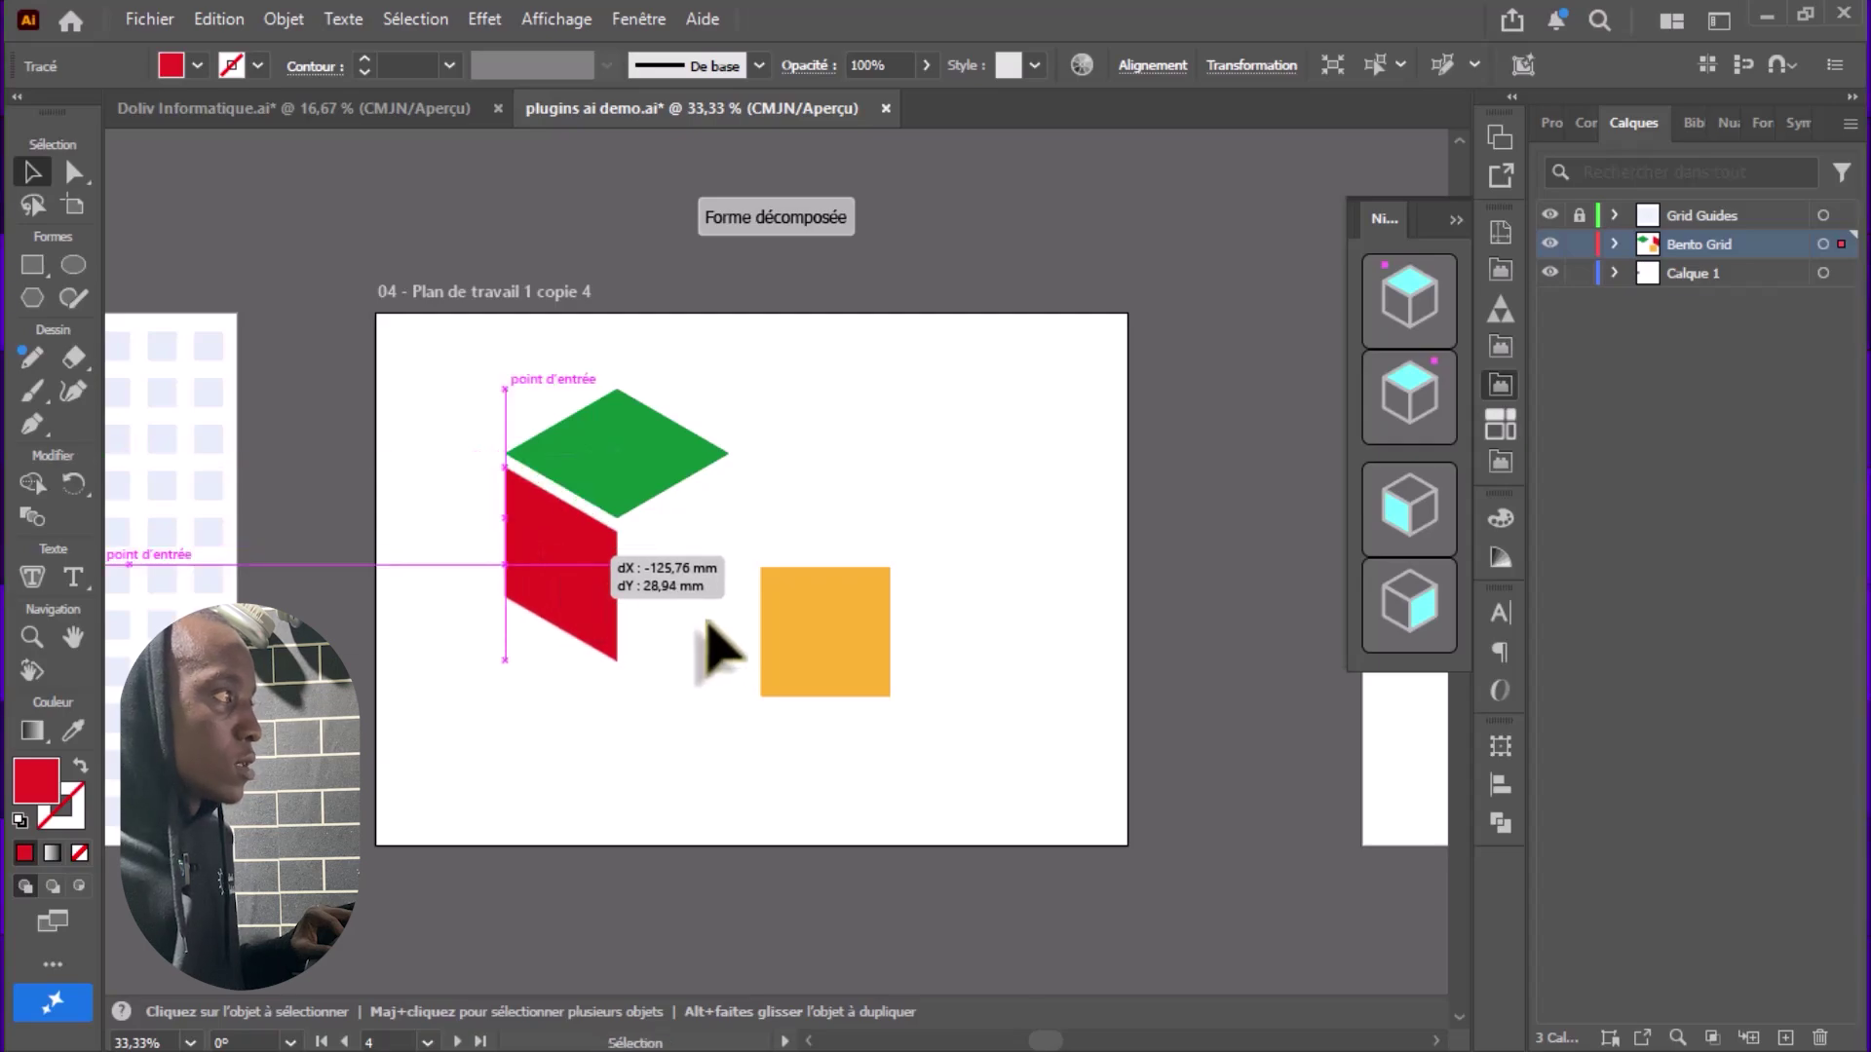
- Convert the orange square to an isometric right face and fit the faces together into a cube under the green top
{"action": "left_click", "coordinate": [828, 655]}
{"action": "left_click", "coordinate": [1419, 629]}
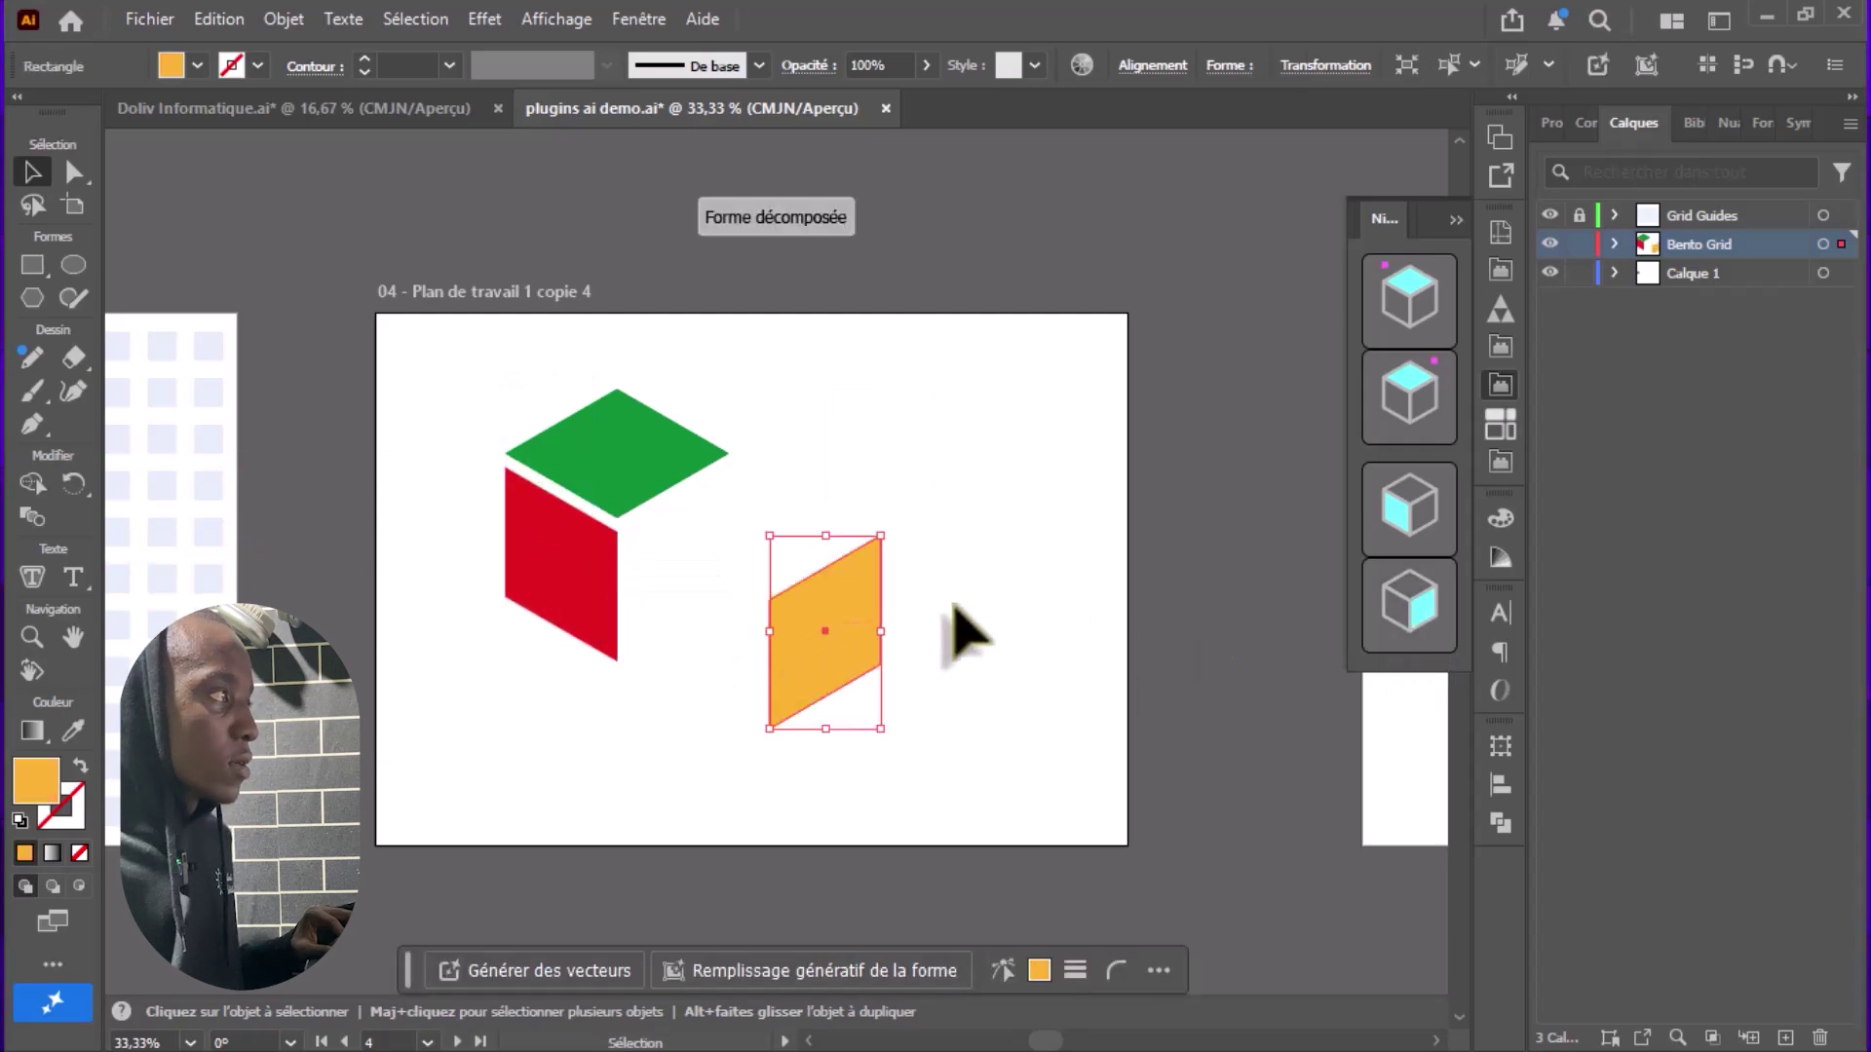
{"action": "left_click_drag", "start_coordinate": [857, 626], "coordinate": [701, 524]}
{"action": "left_click_drag", "start_coordinate": [562, 557], "coordinate": [559, 551]}
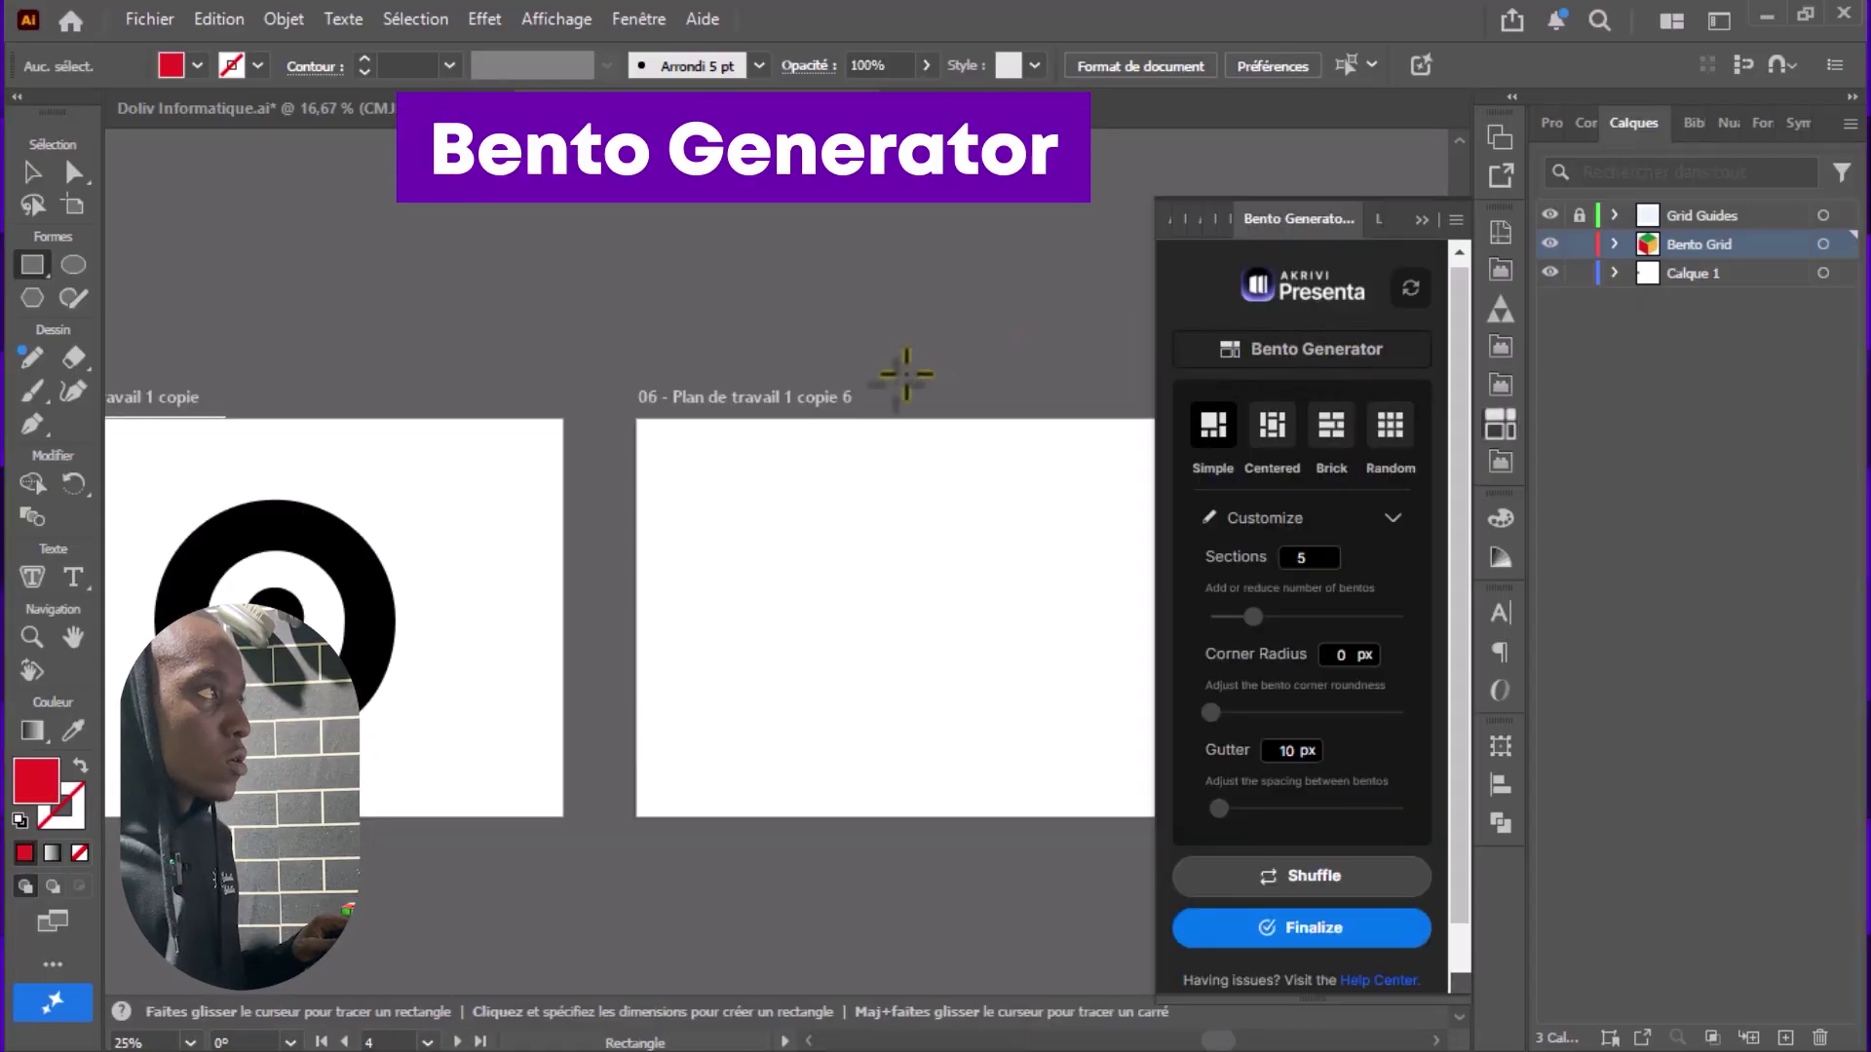
- Draw a rectangle nearly filling artboard 06, fill it with the dark grey N=80 swatch, and deselect it
{"action": "left_click_drag", "start_coordinate": [941, 335], "coordinate": [761, 326]}
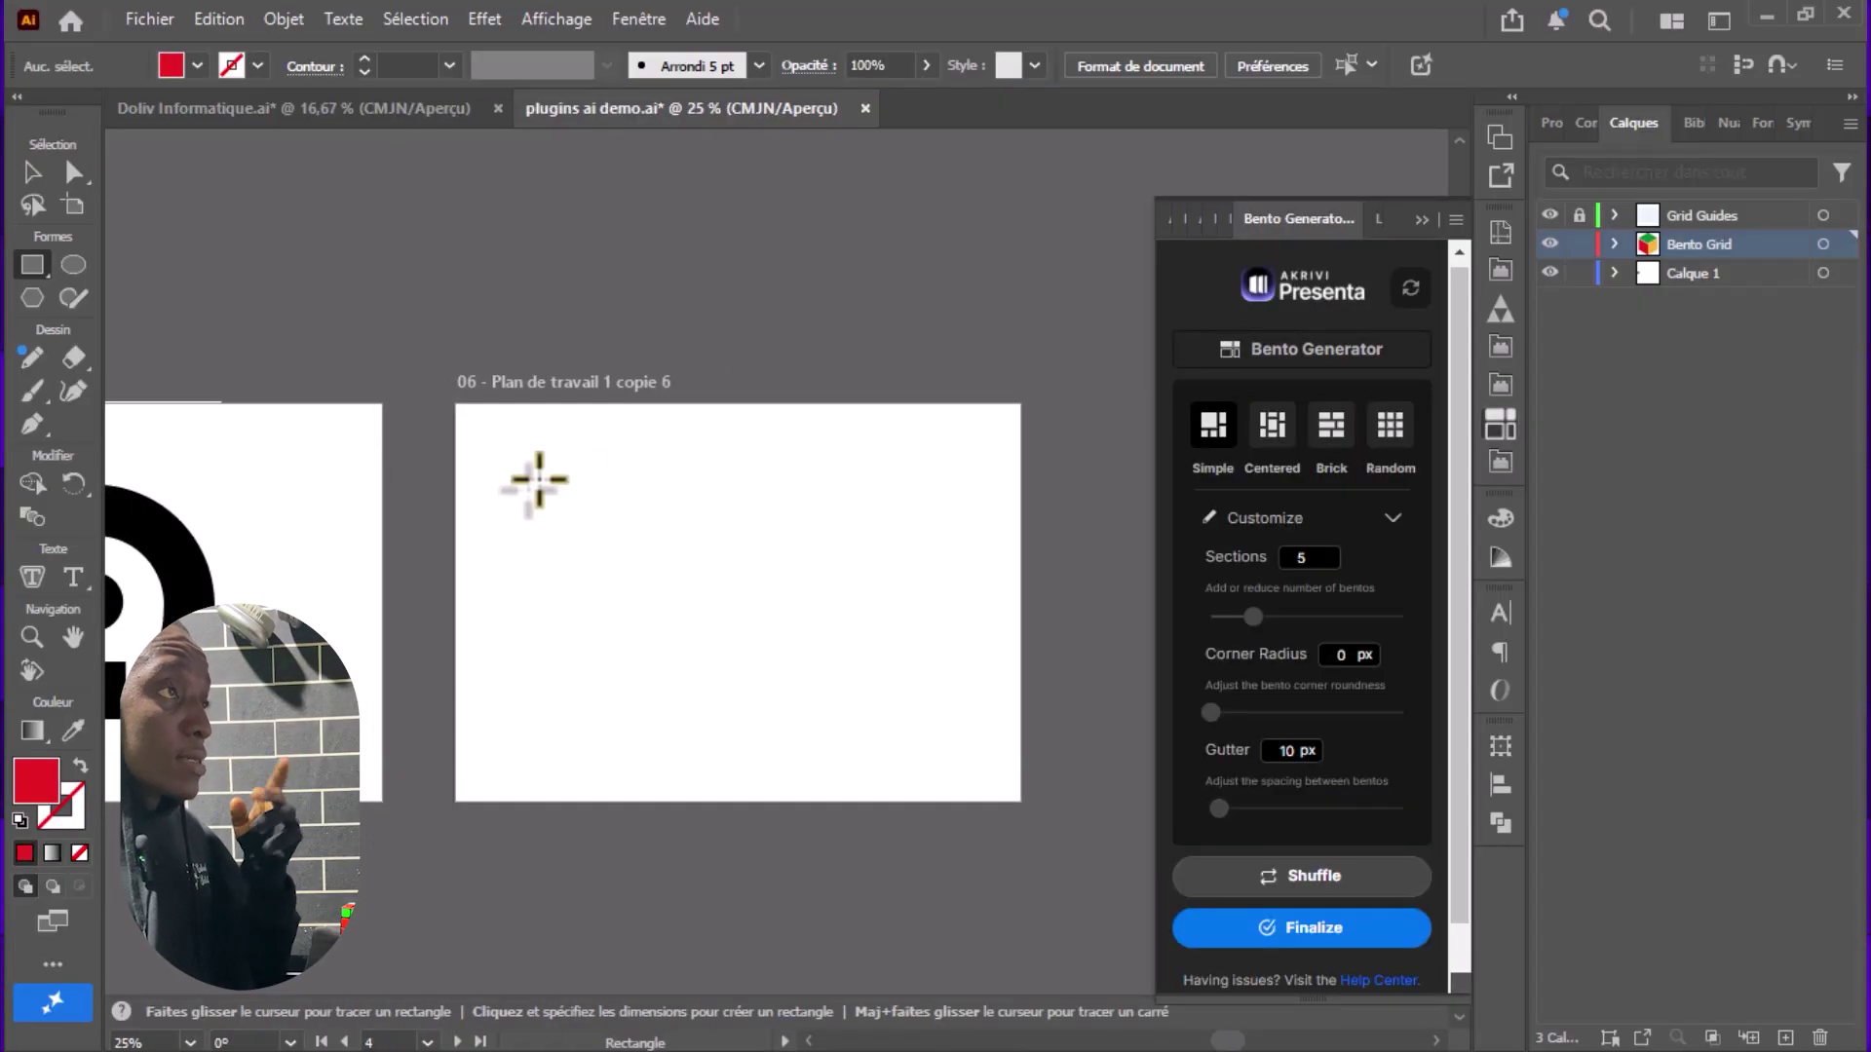
{"action": "left_click_drag", "start_coordinate": [464, 415], "coordinate": [1011, 778]}
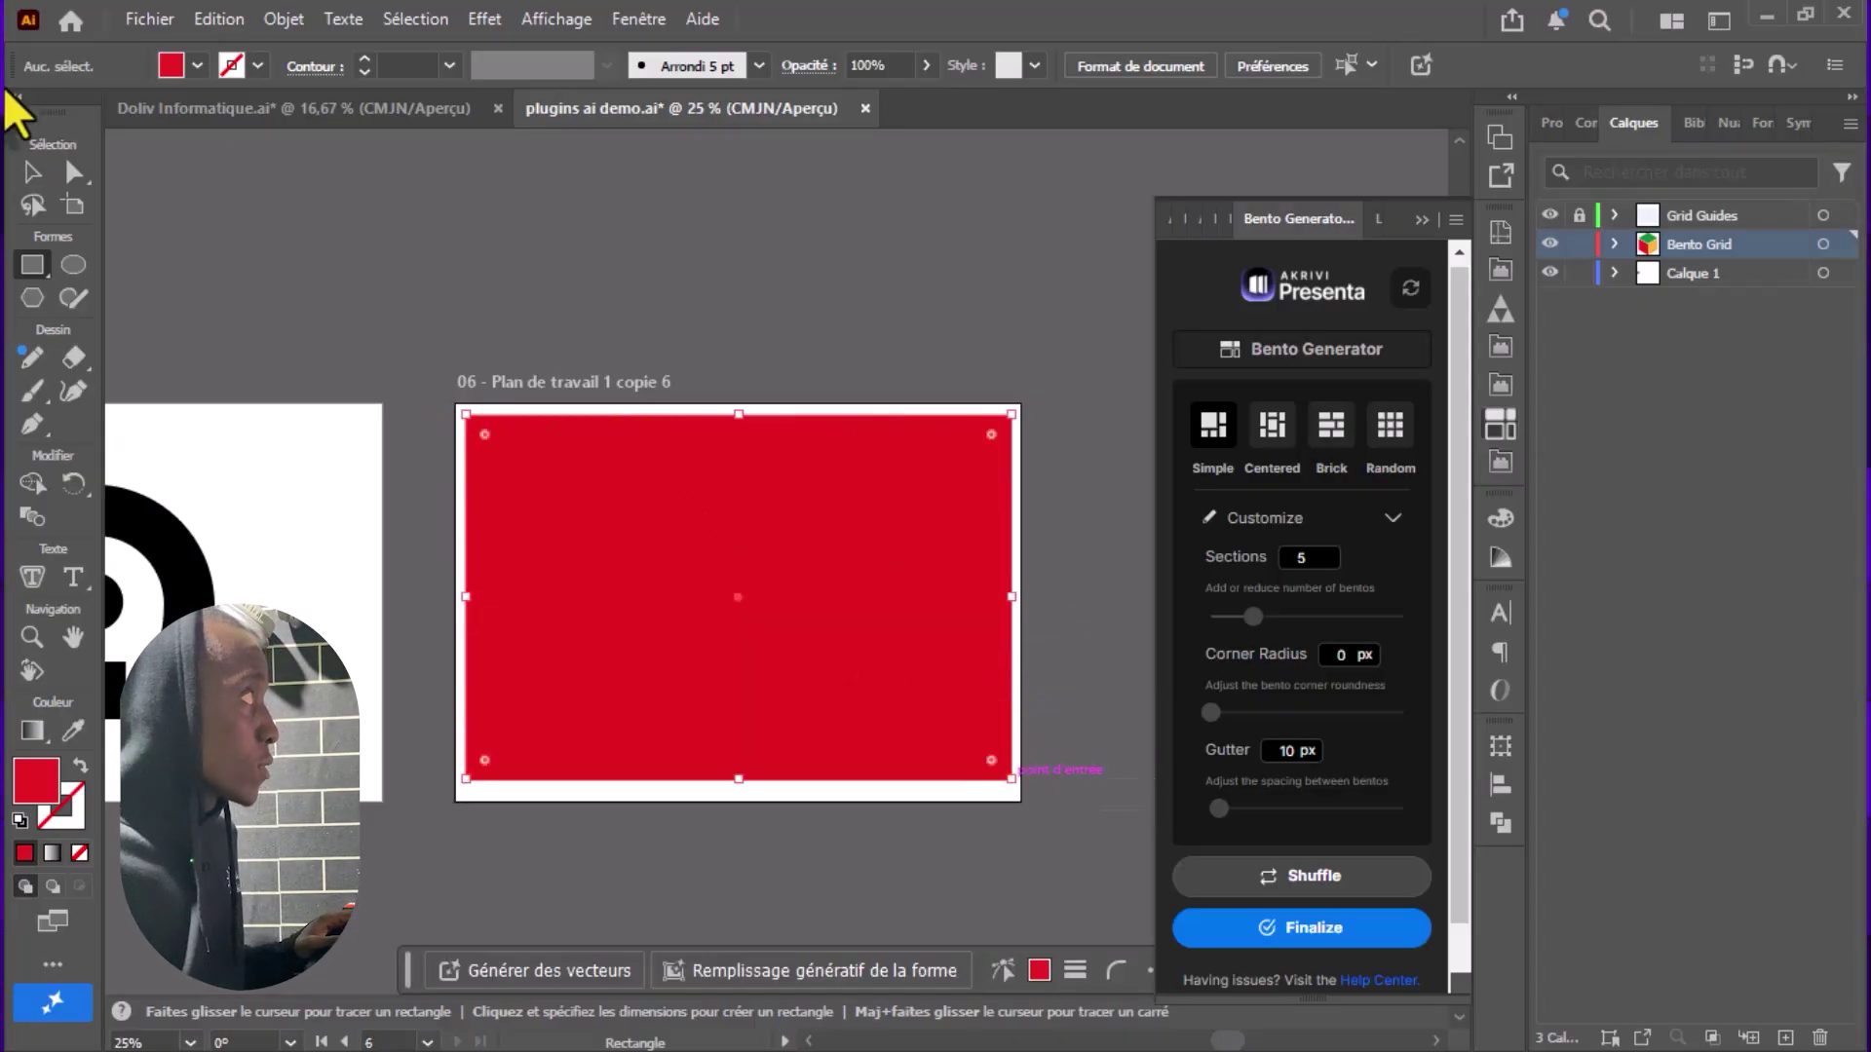
{"action": "left_click", "coordinate": [197, 67]}
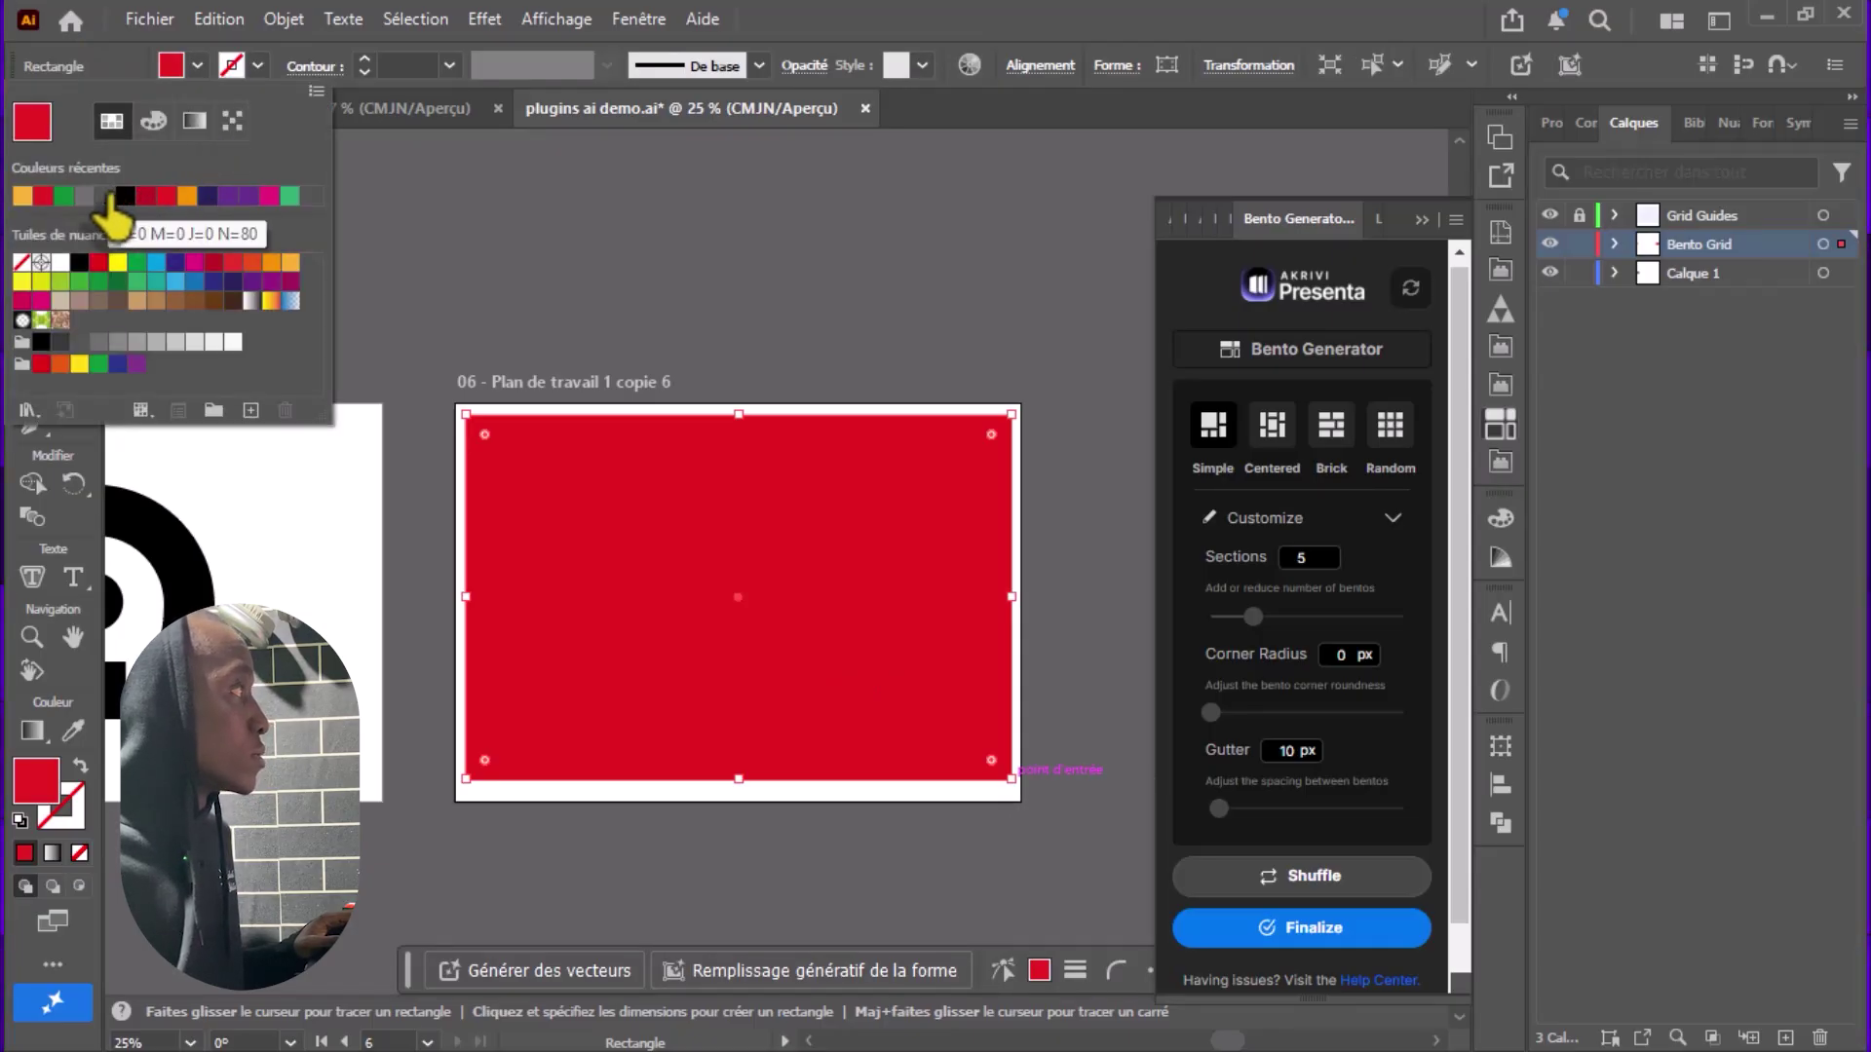
{"action": "left_click", "coordinate": [105, 195]}
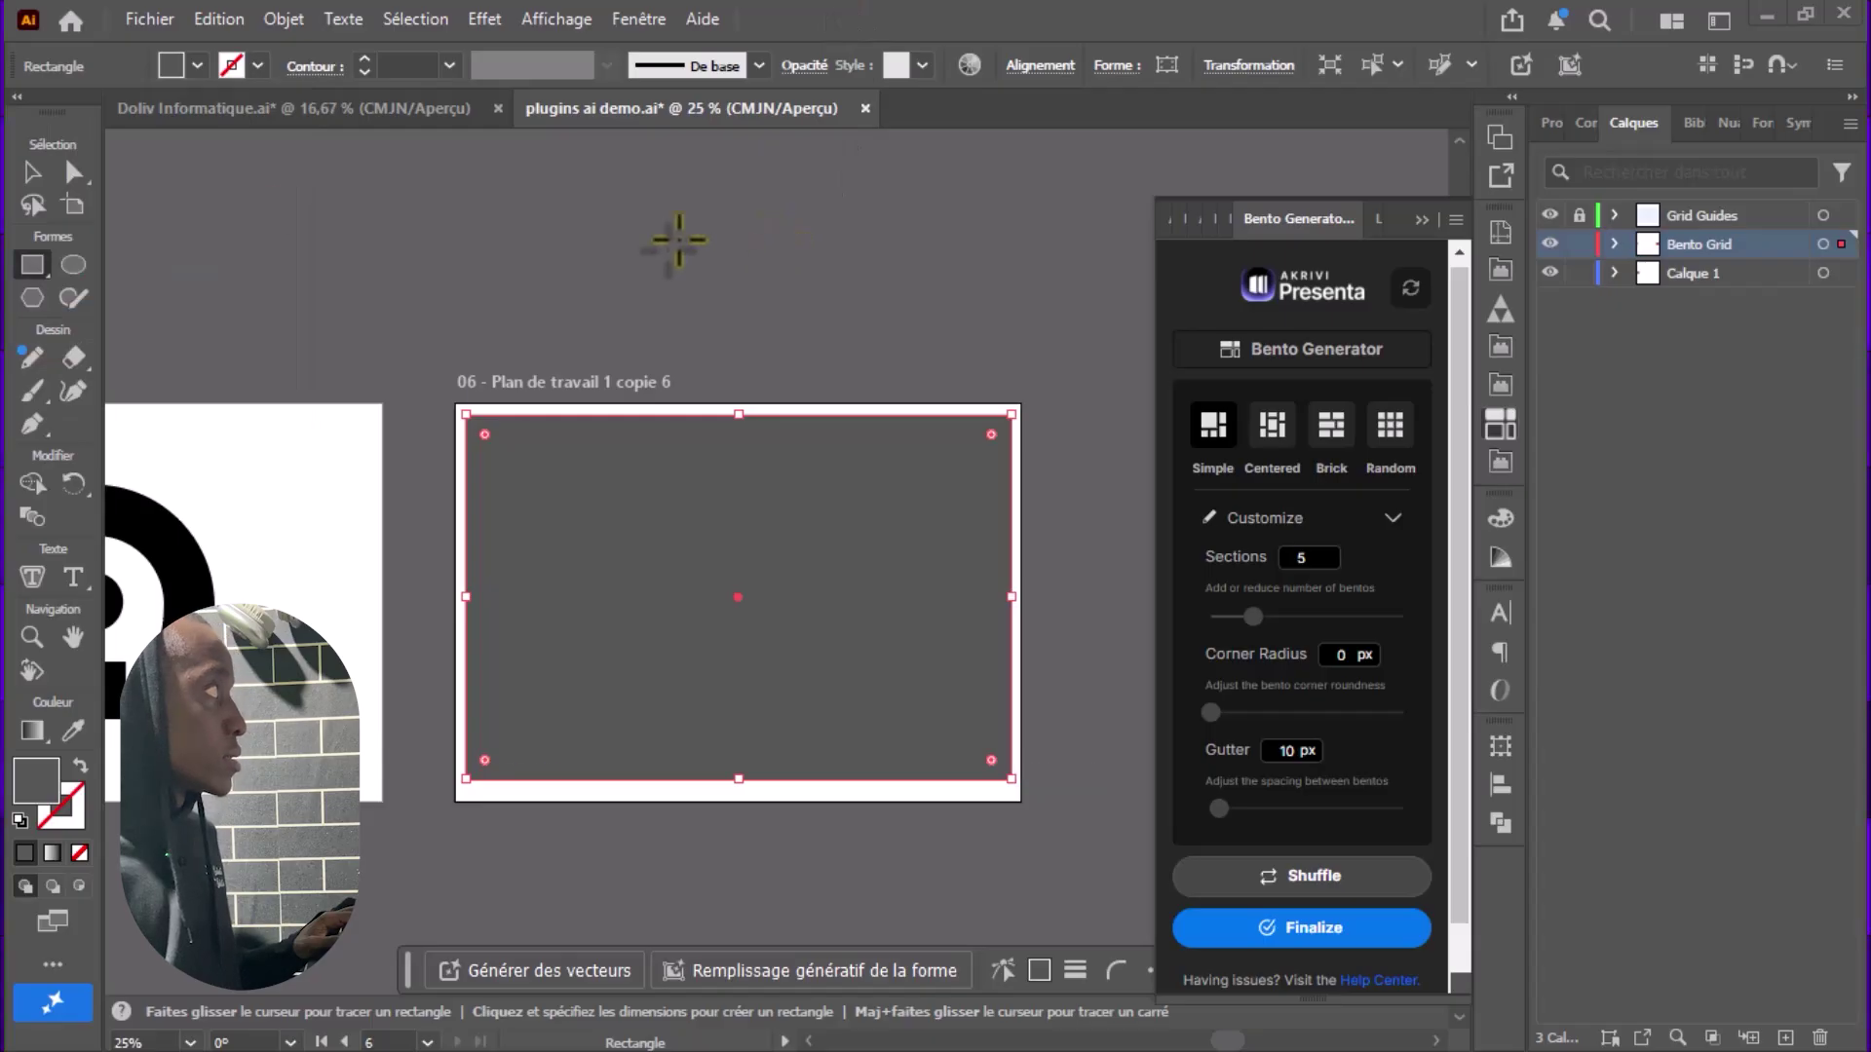
{"action": "left_click", "coordinate": [32, 172]}
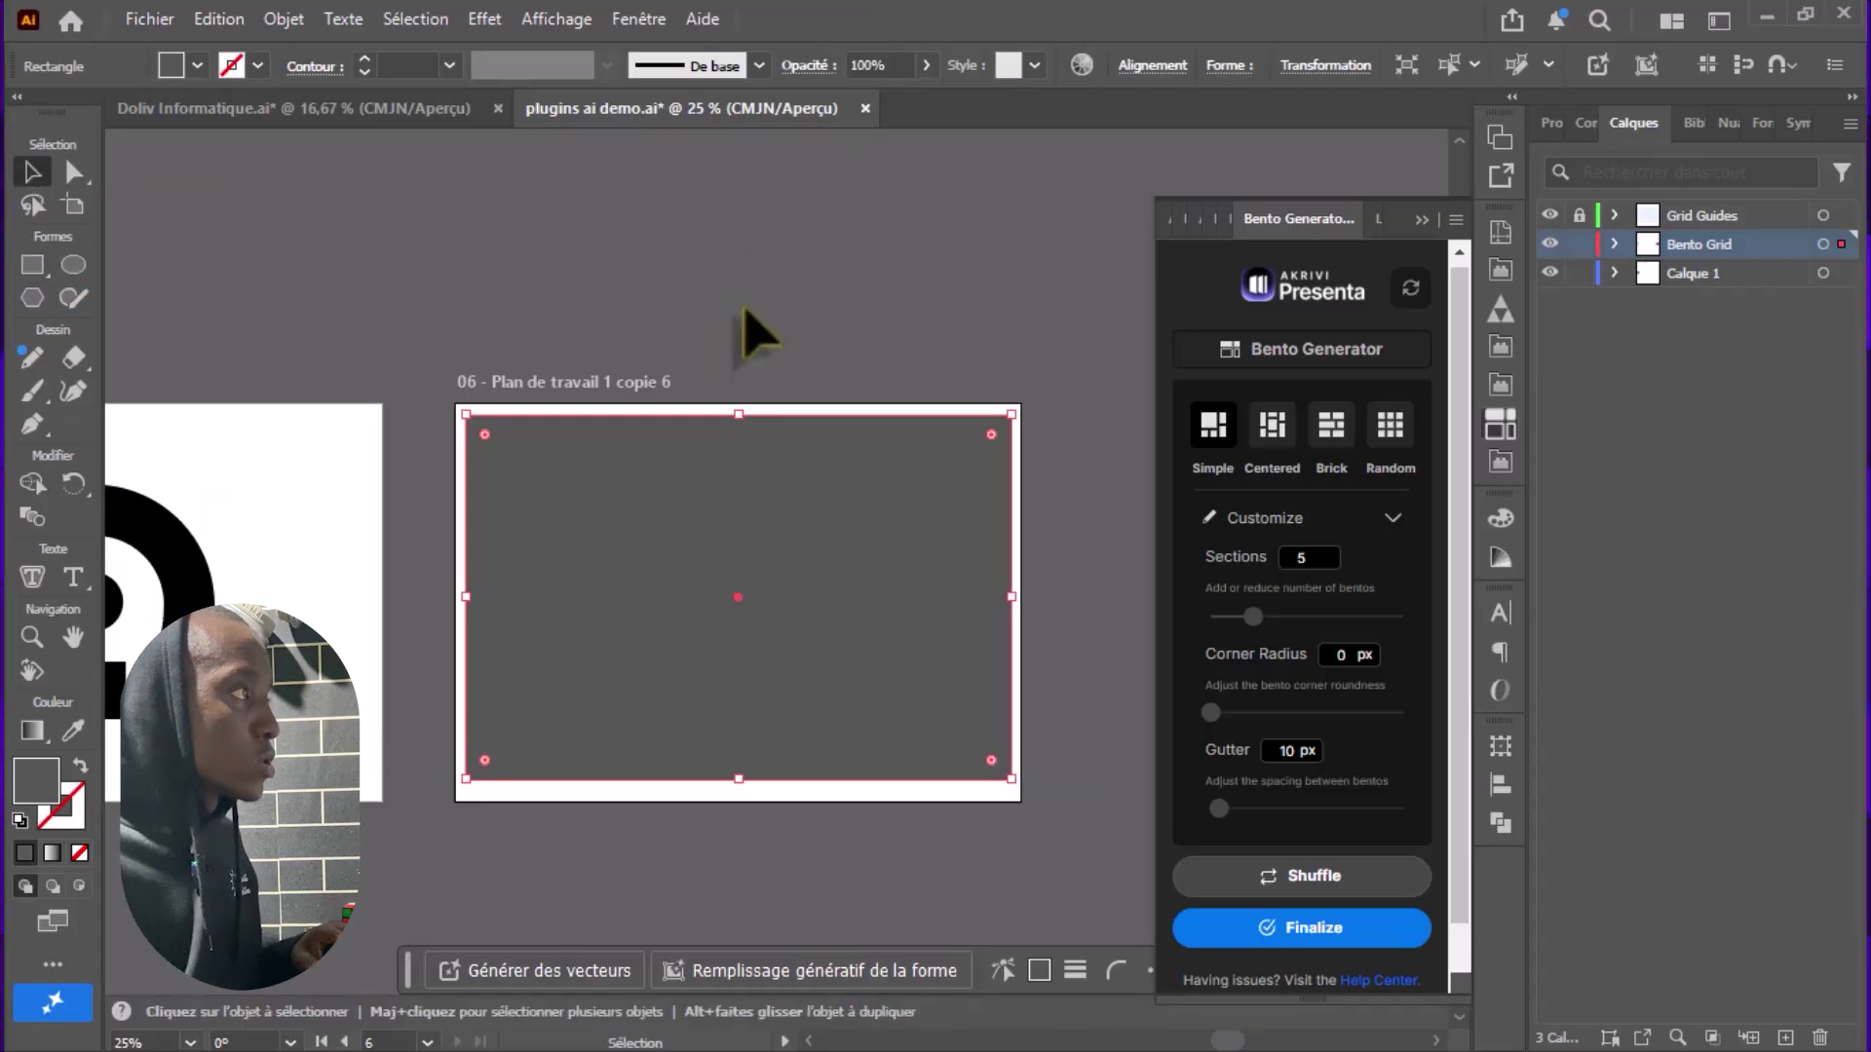
{"action": "left_click", "coordinate": [751, 336]}
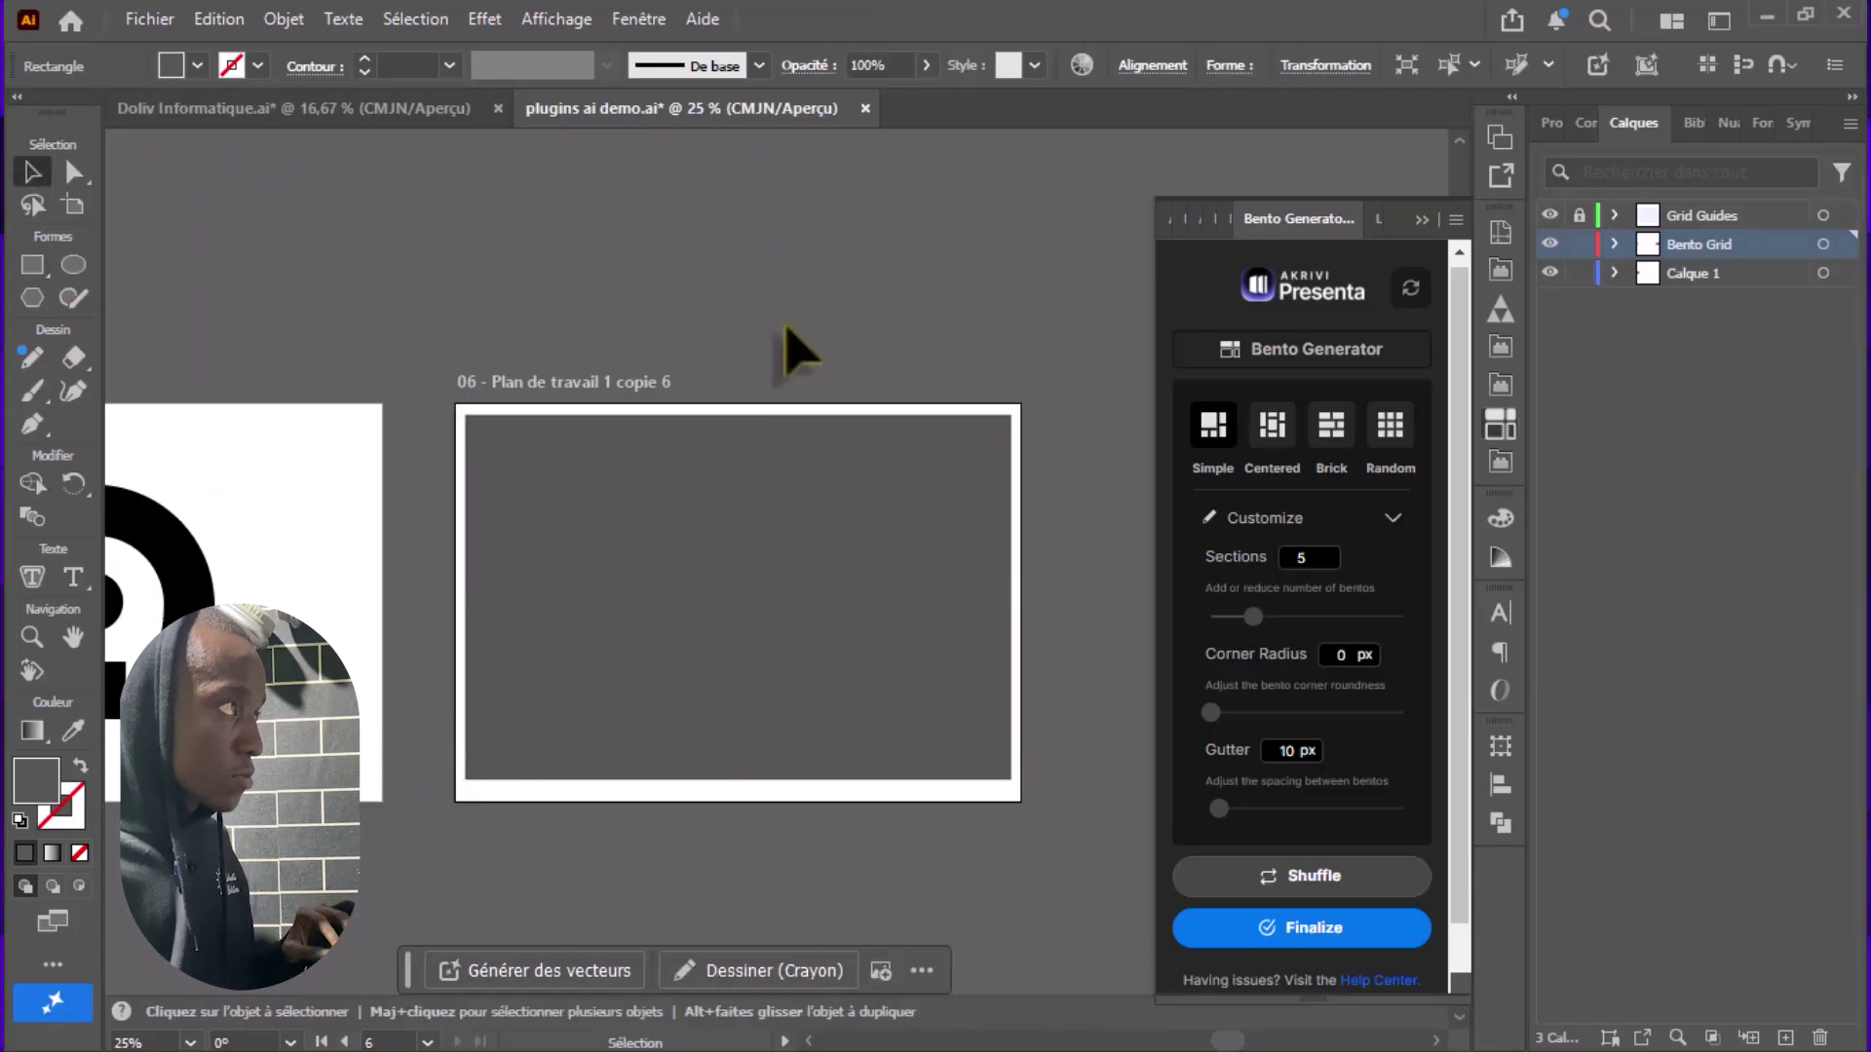
- Extend the grey rectangle's bottom edge slightly and generate several Random bento layouts from it with 30 px corners and 25 px gutters
{"action": "left_click", "coordinate": [837, 604]}
{"action": "left_click_drag", "start_coordinate": [739, 780], "coordinate": [738, 789]}
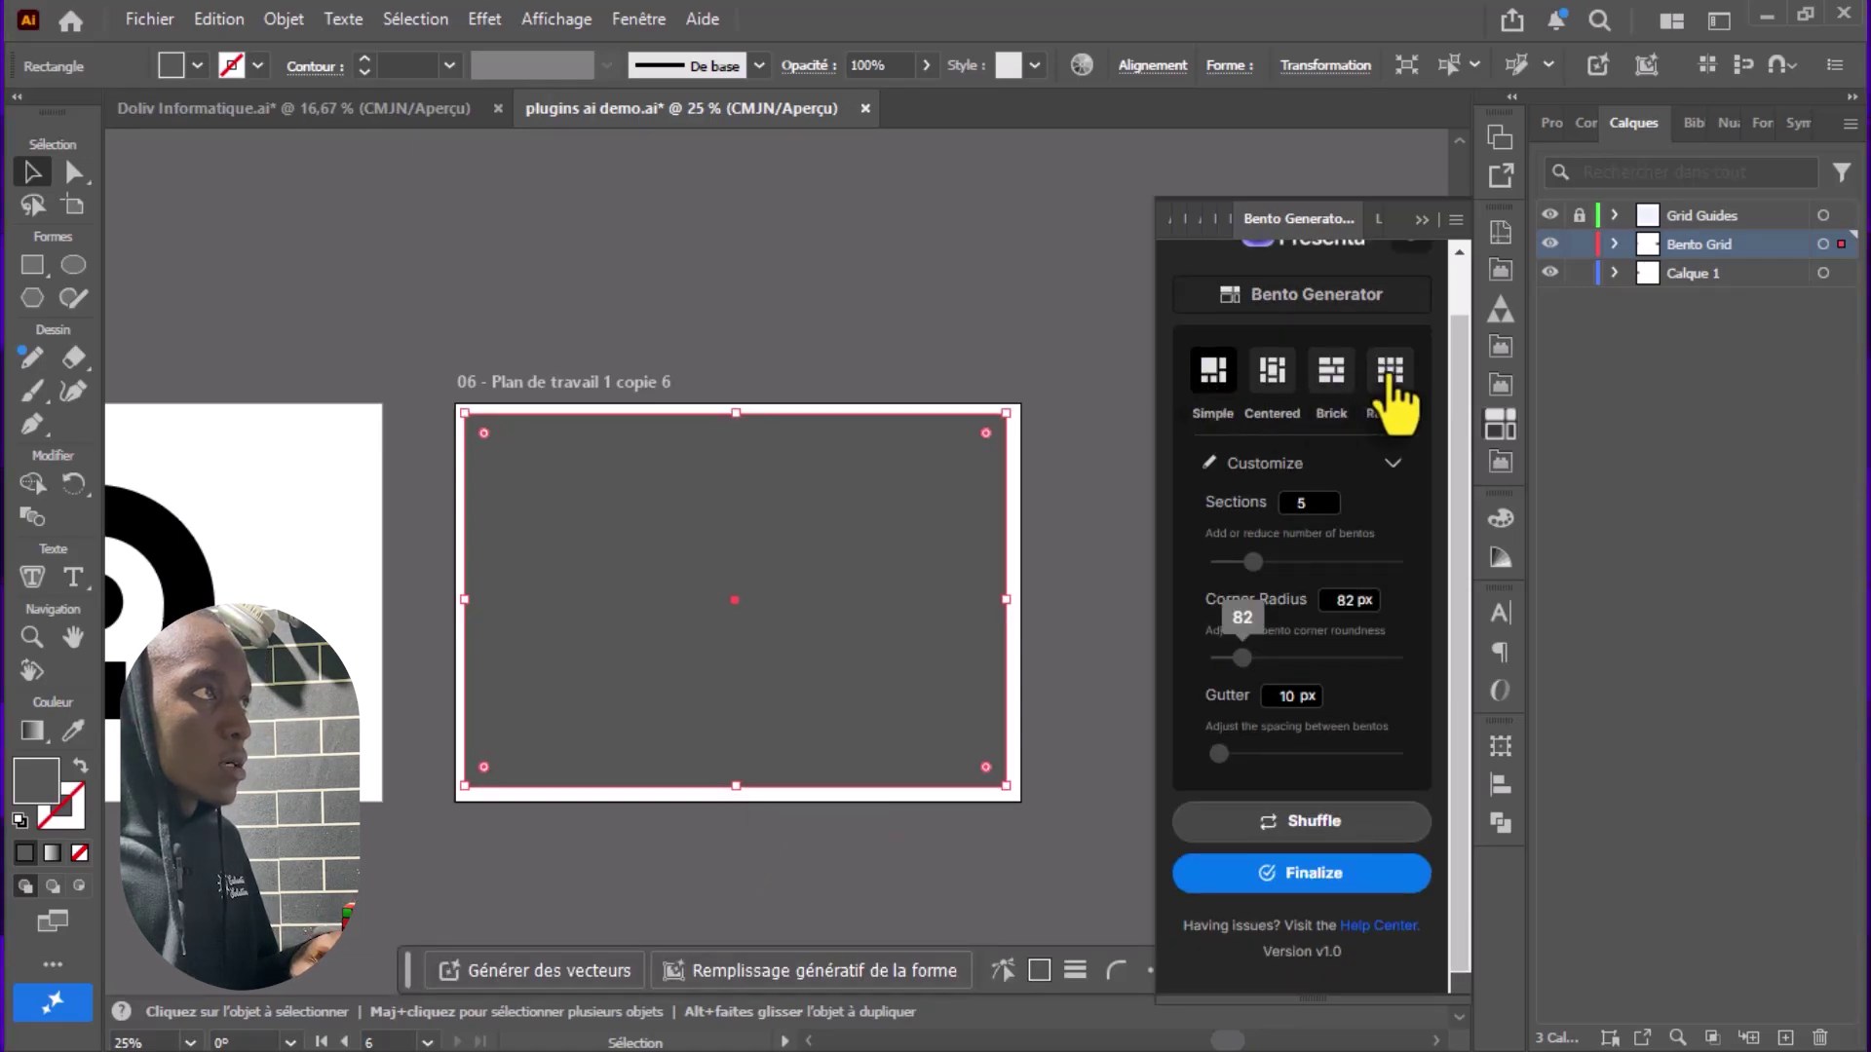
{"action": "left_click", "coordinate": [1390, 375]}
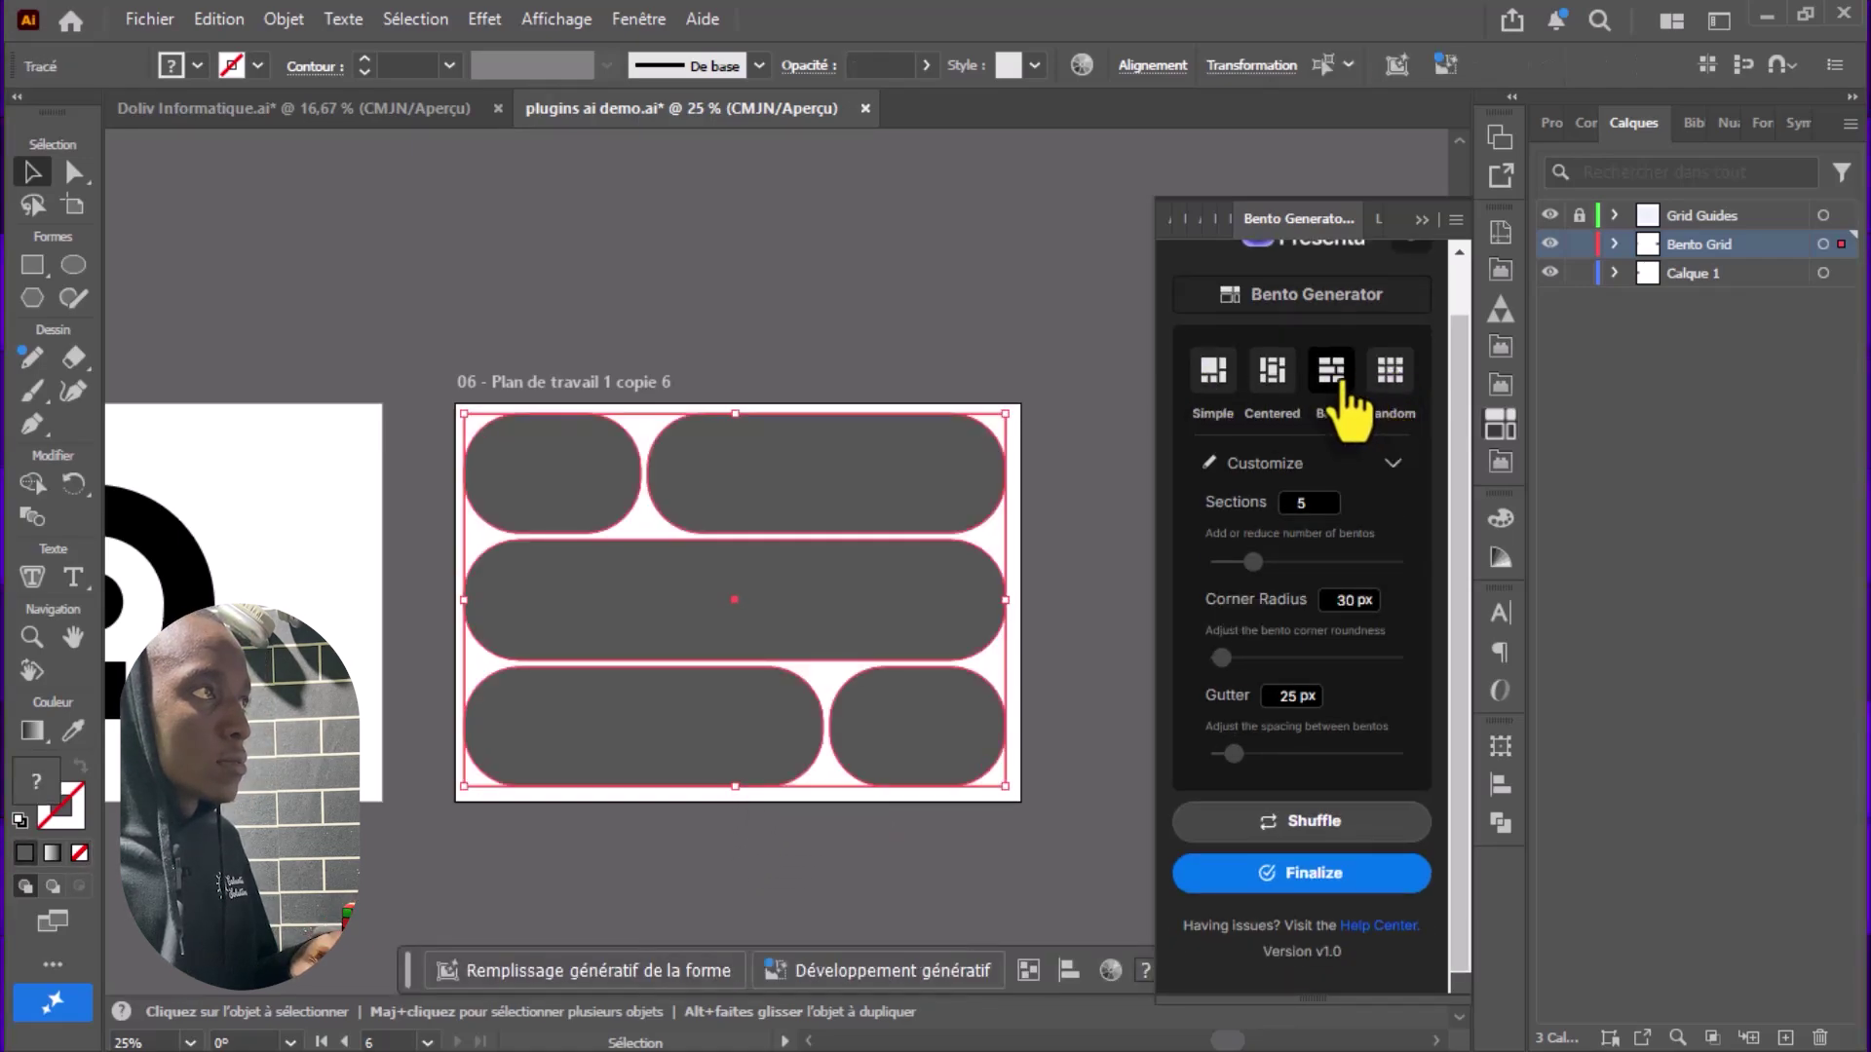
{"action": "left_click", "coordinate": [1389, 385]}
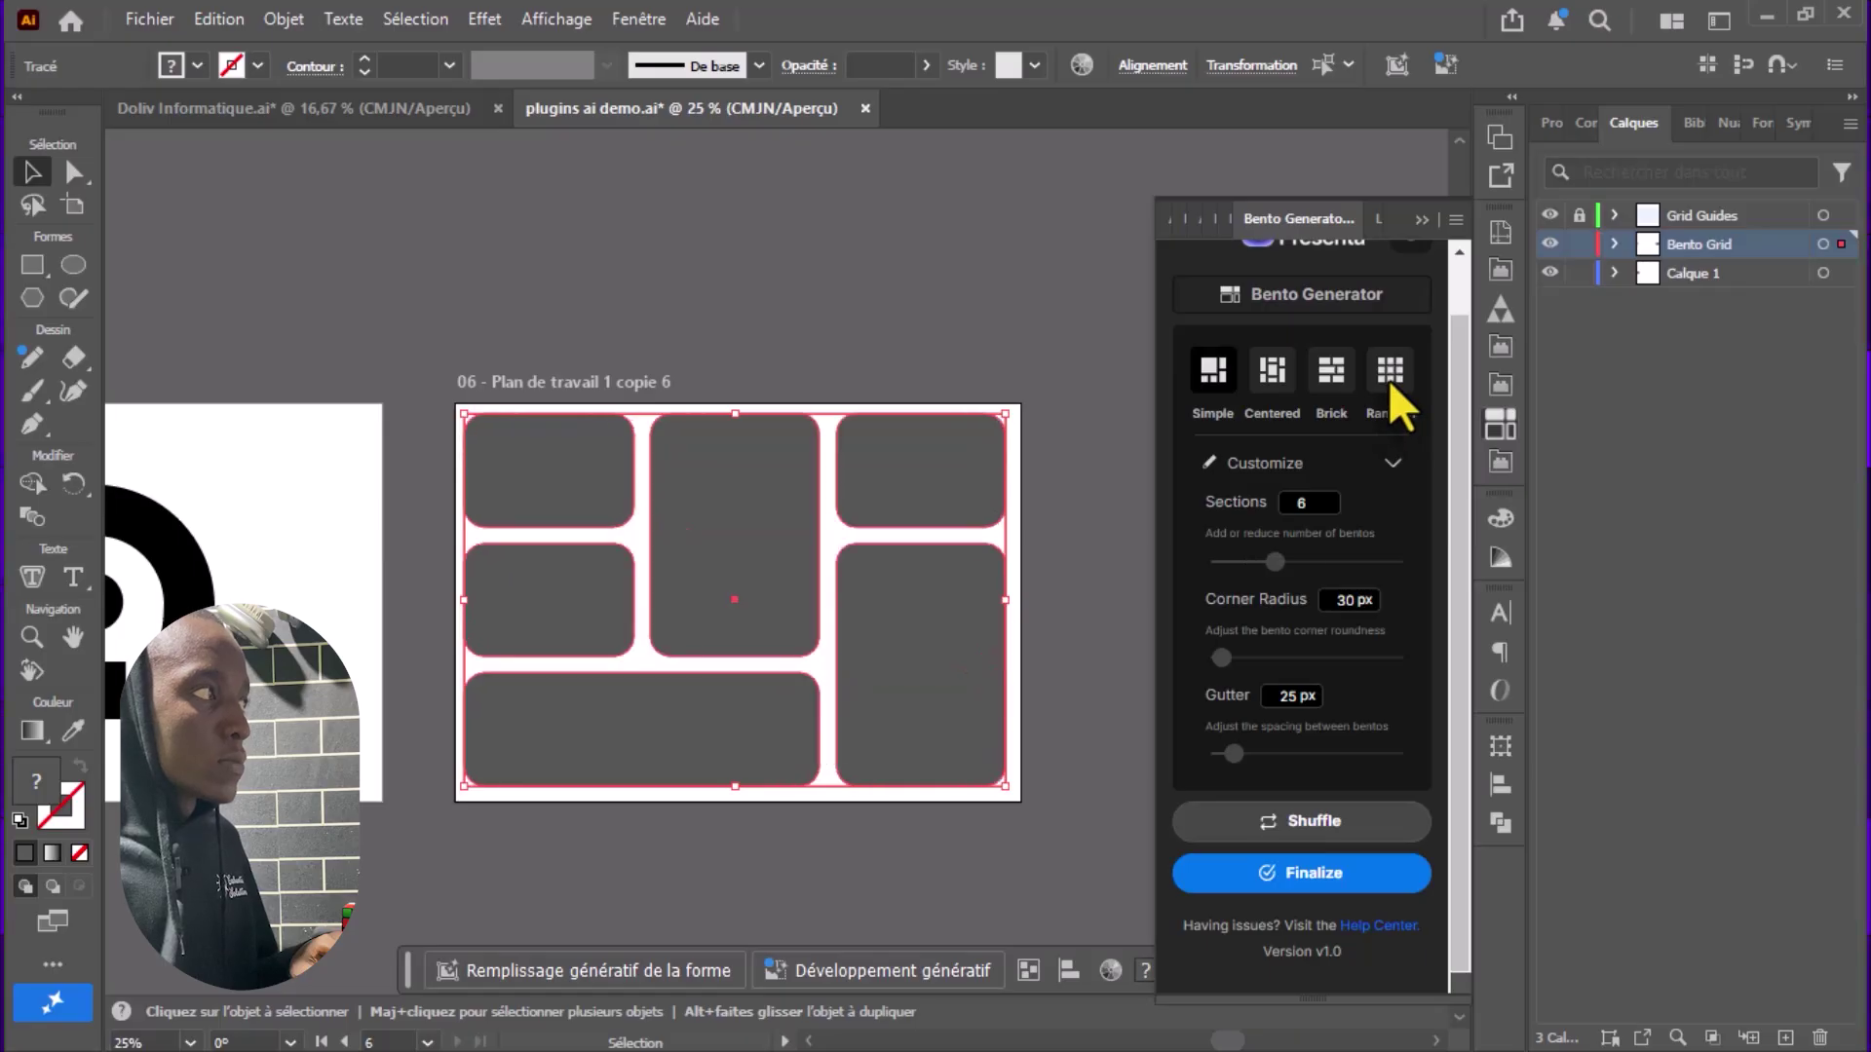
{"action": "left_click", "coordinate": [1389, 382]}
{"action": "left_click", "coordinate": [1389, 380]}
{"action": "left_click", "coordinate": [1390, 382]}
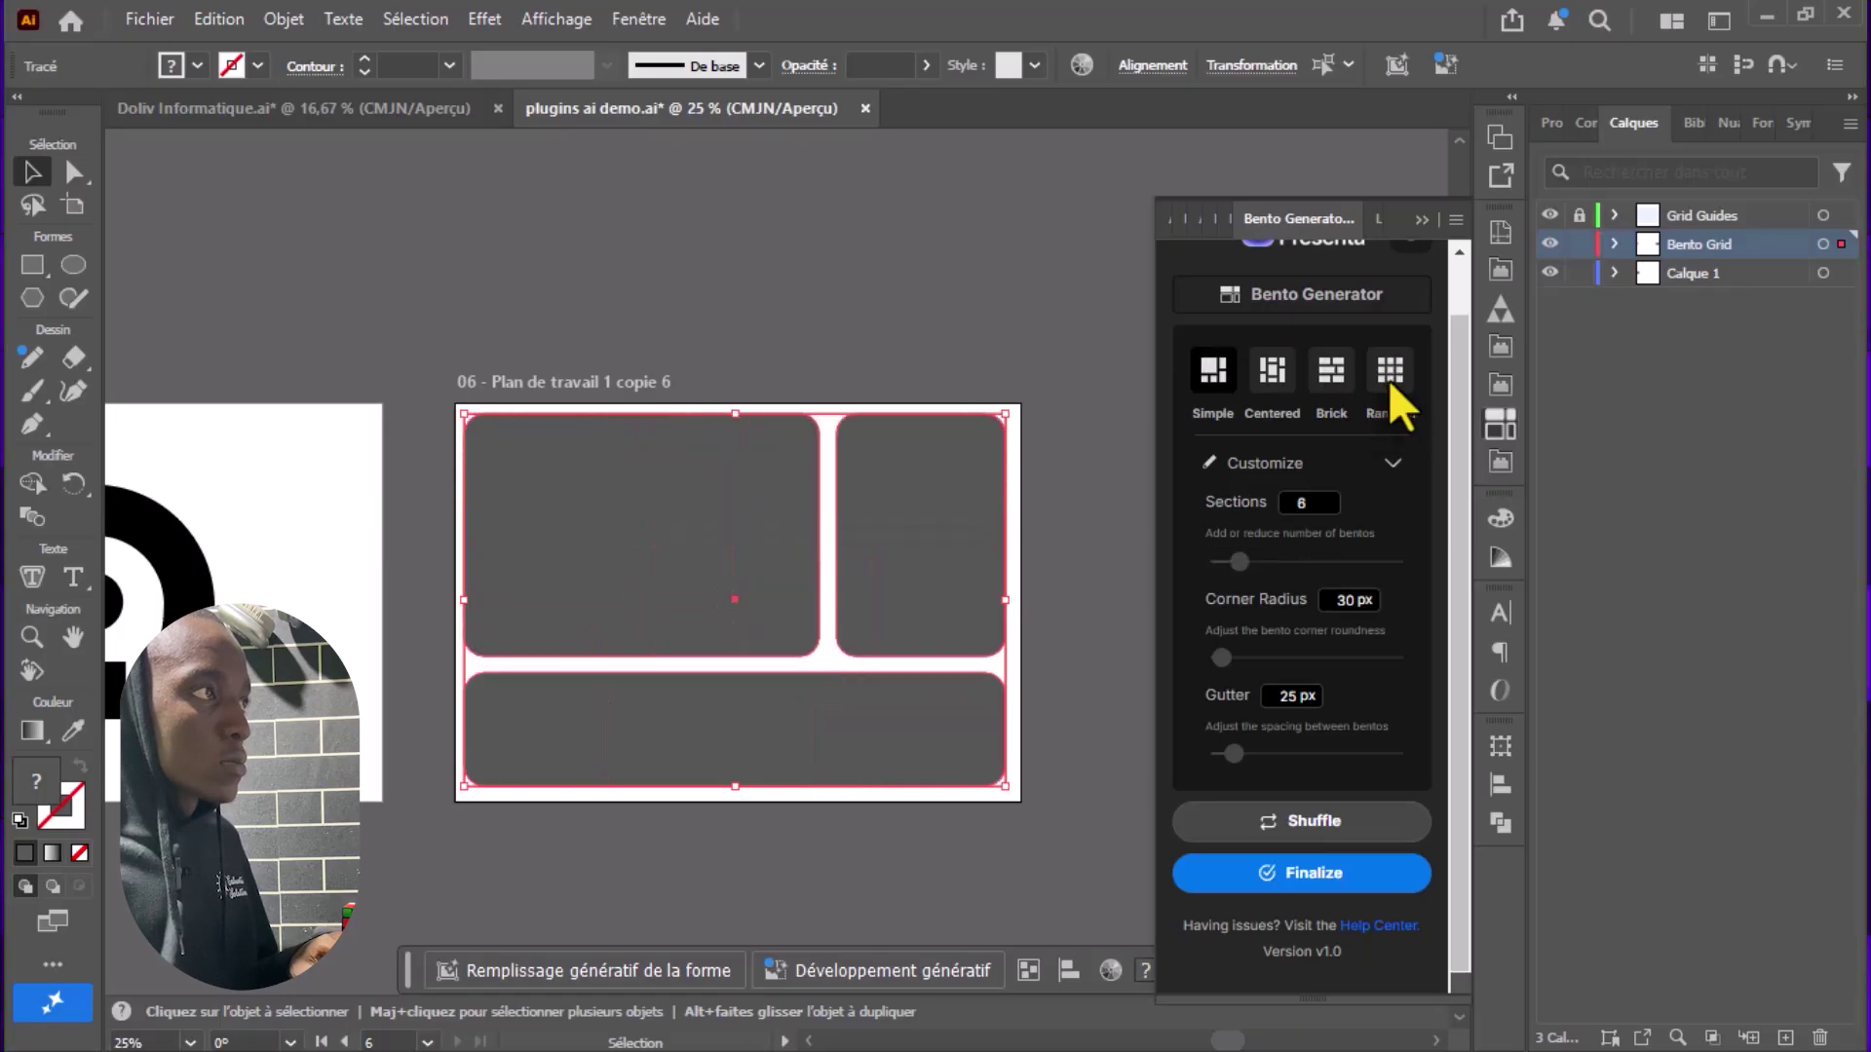
{"action": "left_click", "coordinate": [1390, 382]}
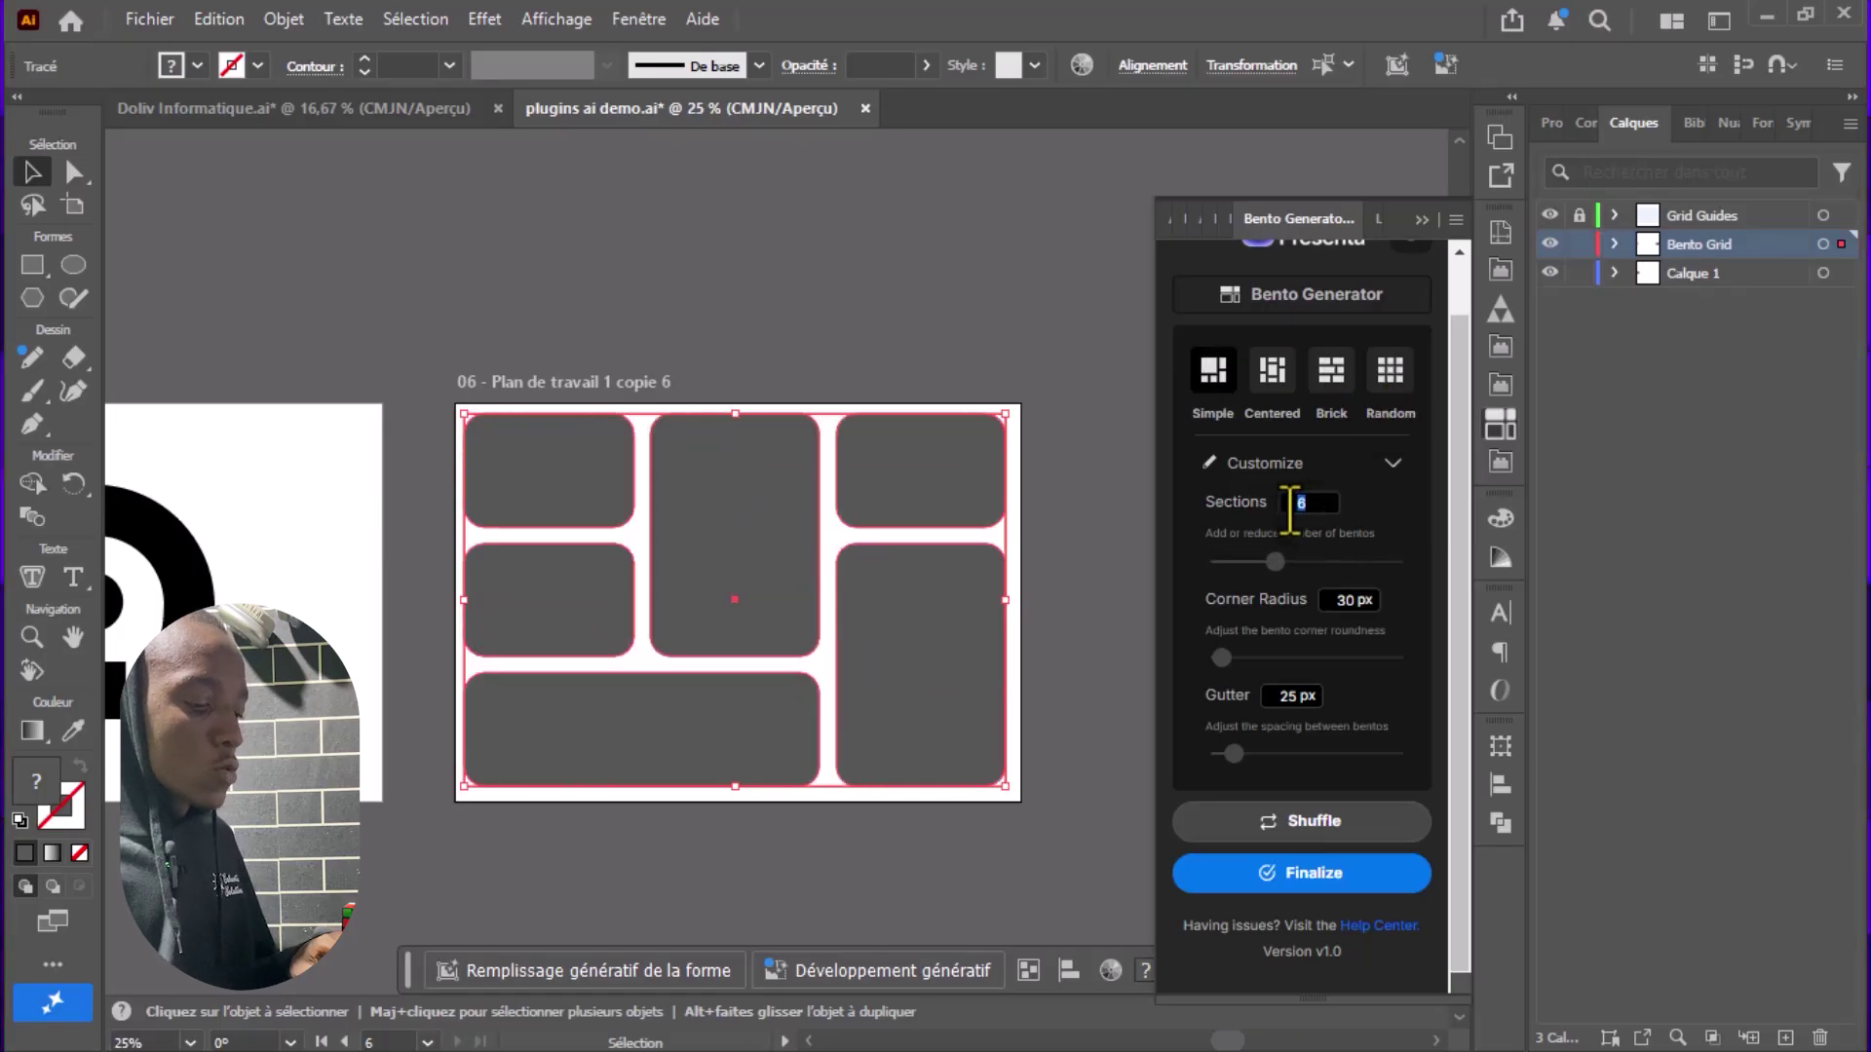
- Set the bento grid's number of sections to 3 and raise it to 4
{"action": "left_click", "coordinate": [1288, 502]}
{"action": "type", "text": "3"}
{"action": "key", "text": "Return"}
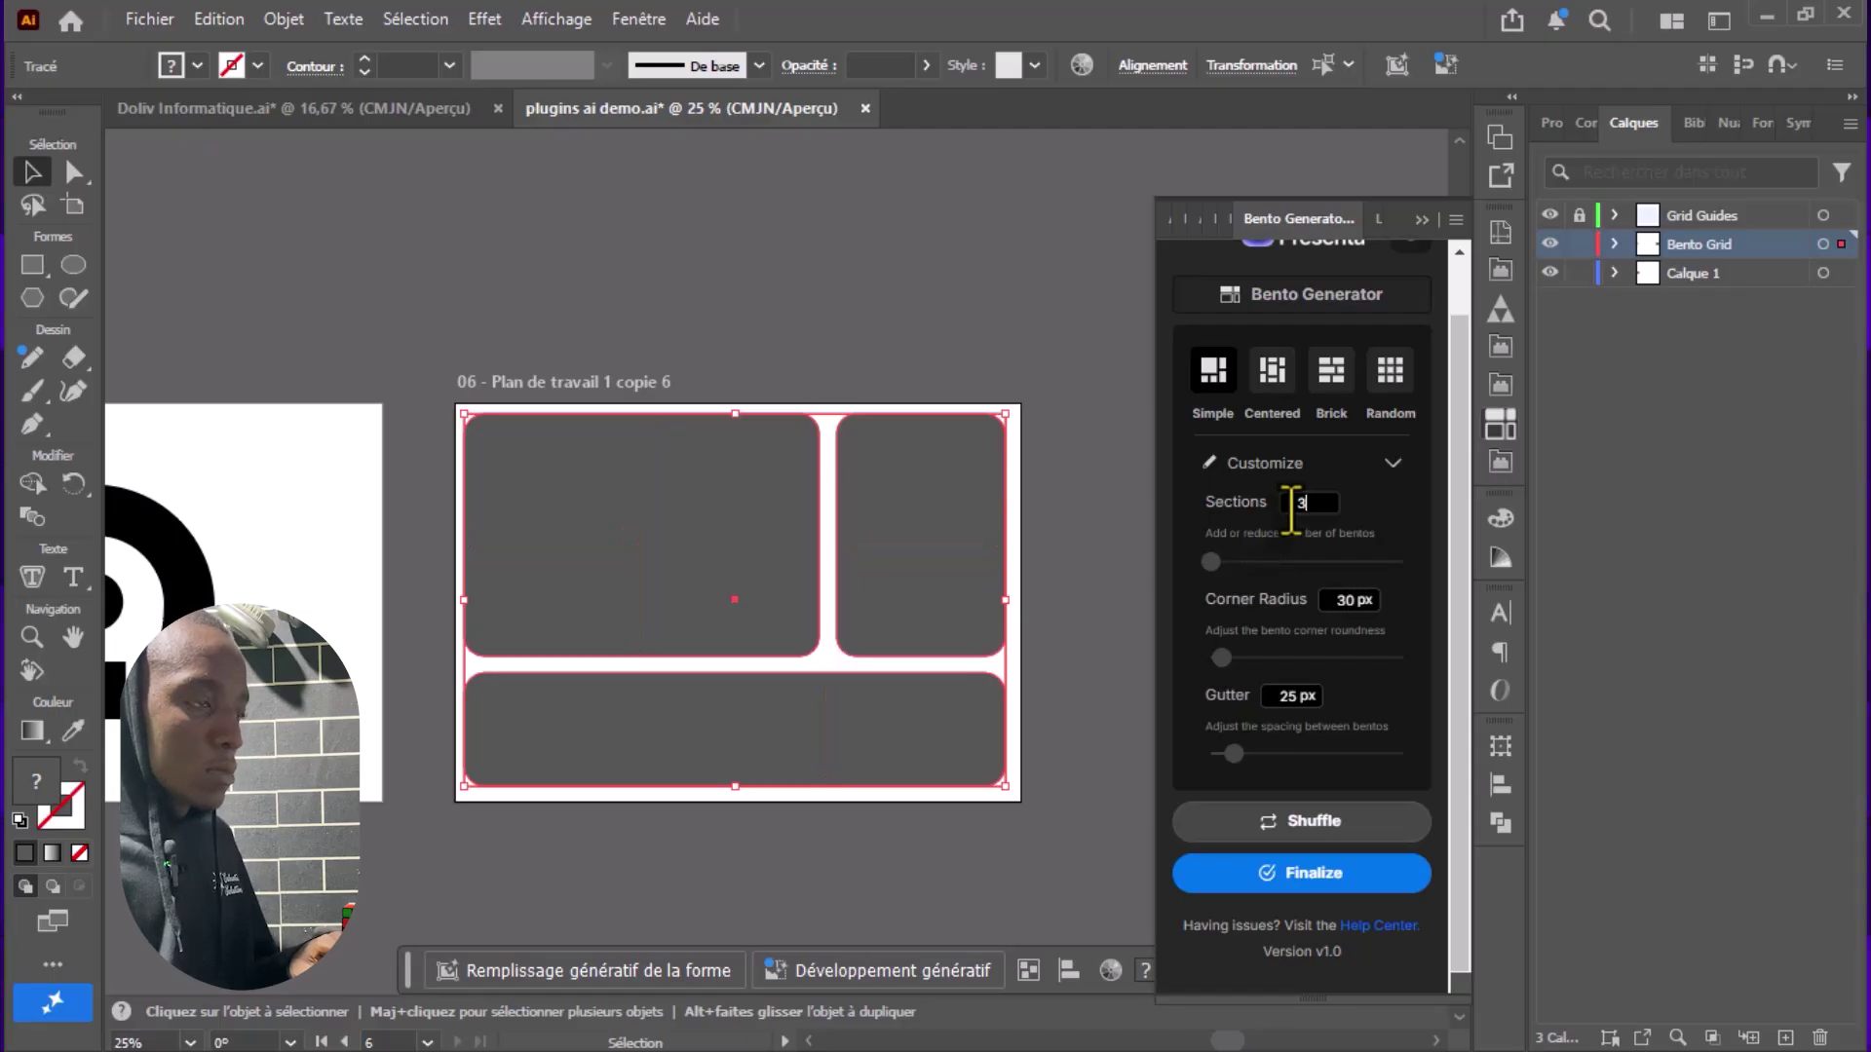
{"action": "mouse_move", "coordinate": [1225, 570]}
{"action": "left_click_drag", "start_coordinate": [1217, 571], "coordinate": [1238, 573]}
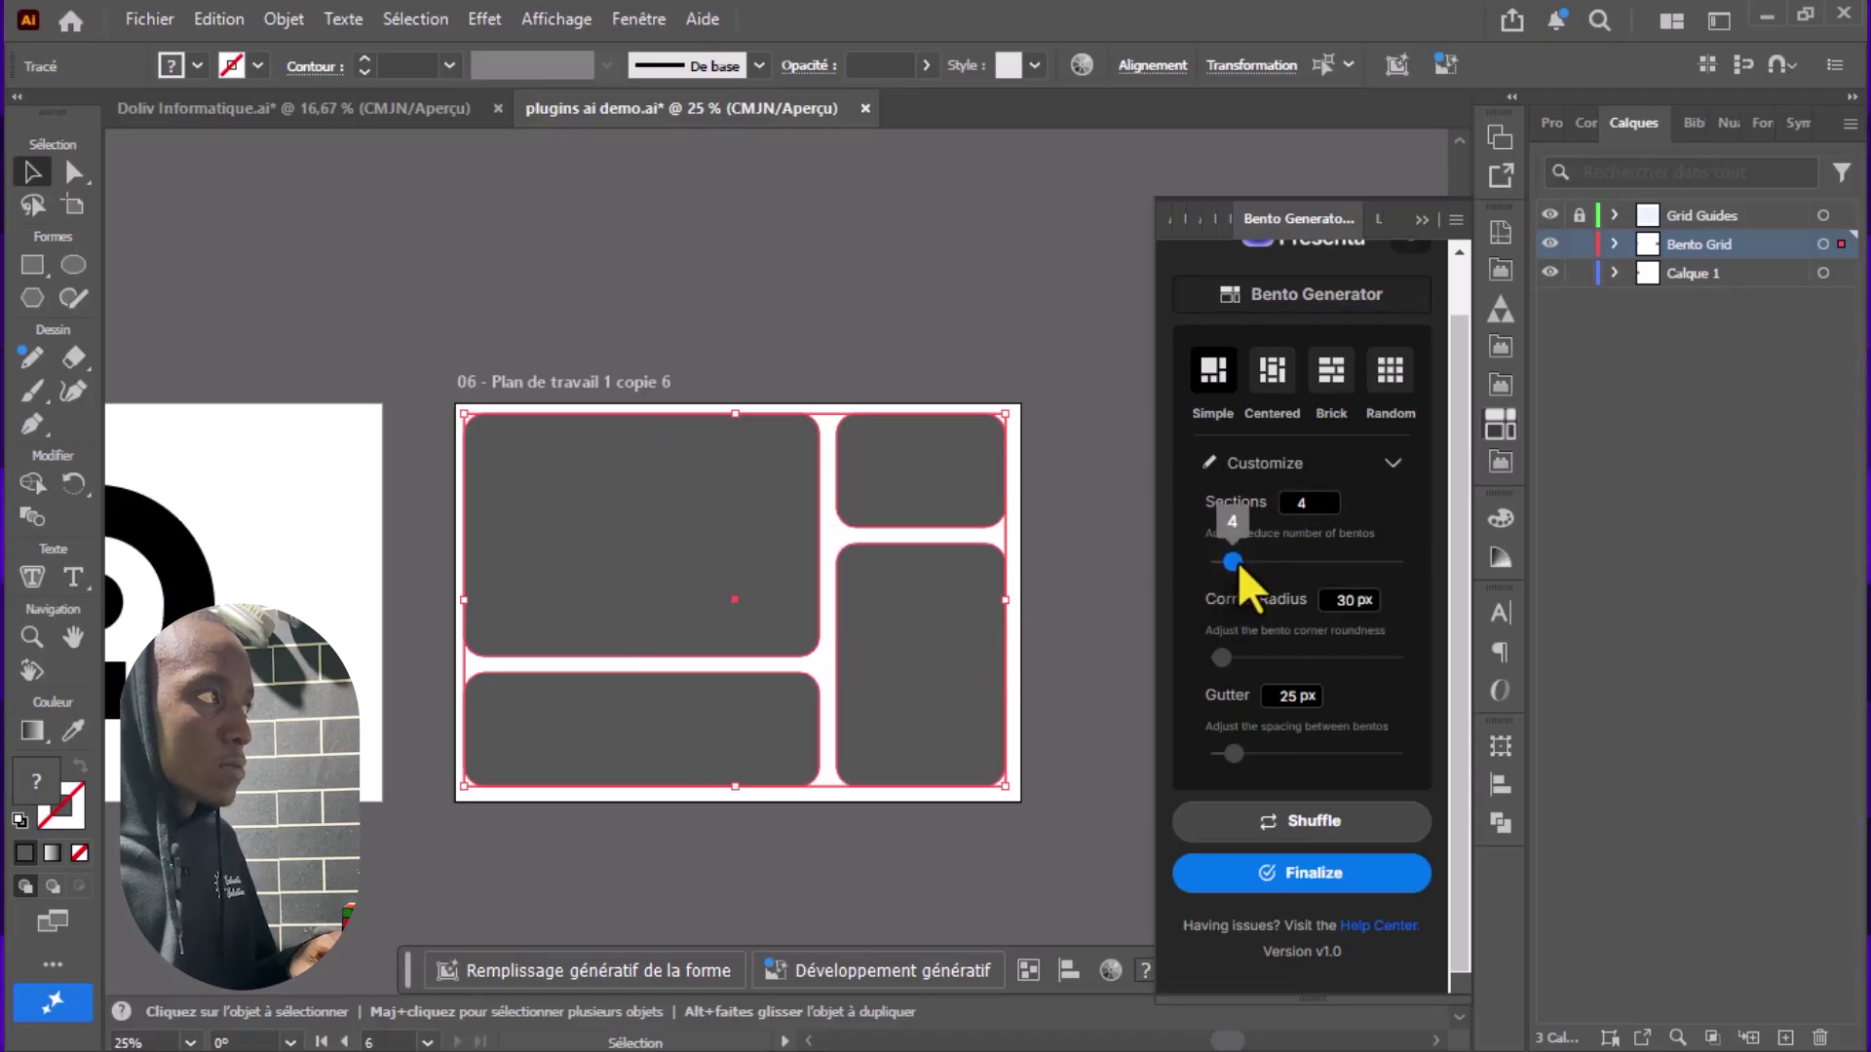
- Try a bento corner radius of 71 px, reset the radius to 0 px, and set the gutter to 1 px
{"action": "mouse_move", "coordinate": [1220, 658]}
{"action": "left_mouse_down"}
{"action": "mouse_move", "coordinate": [1342, 658]}
{"action": "mouse_move", "coordinate": [1237, 657]}
{"action": "left_mouse_up"}
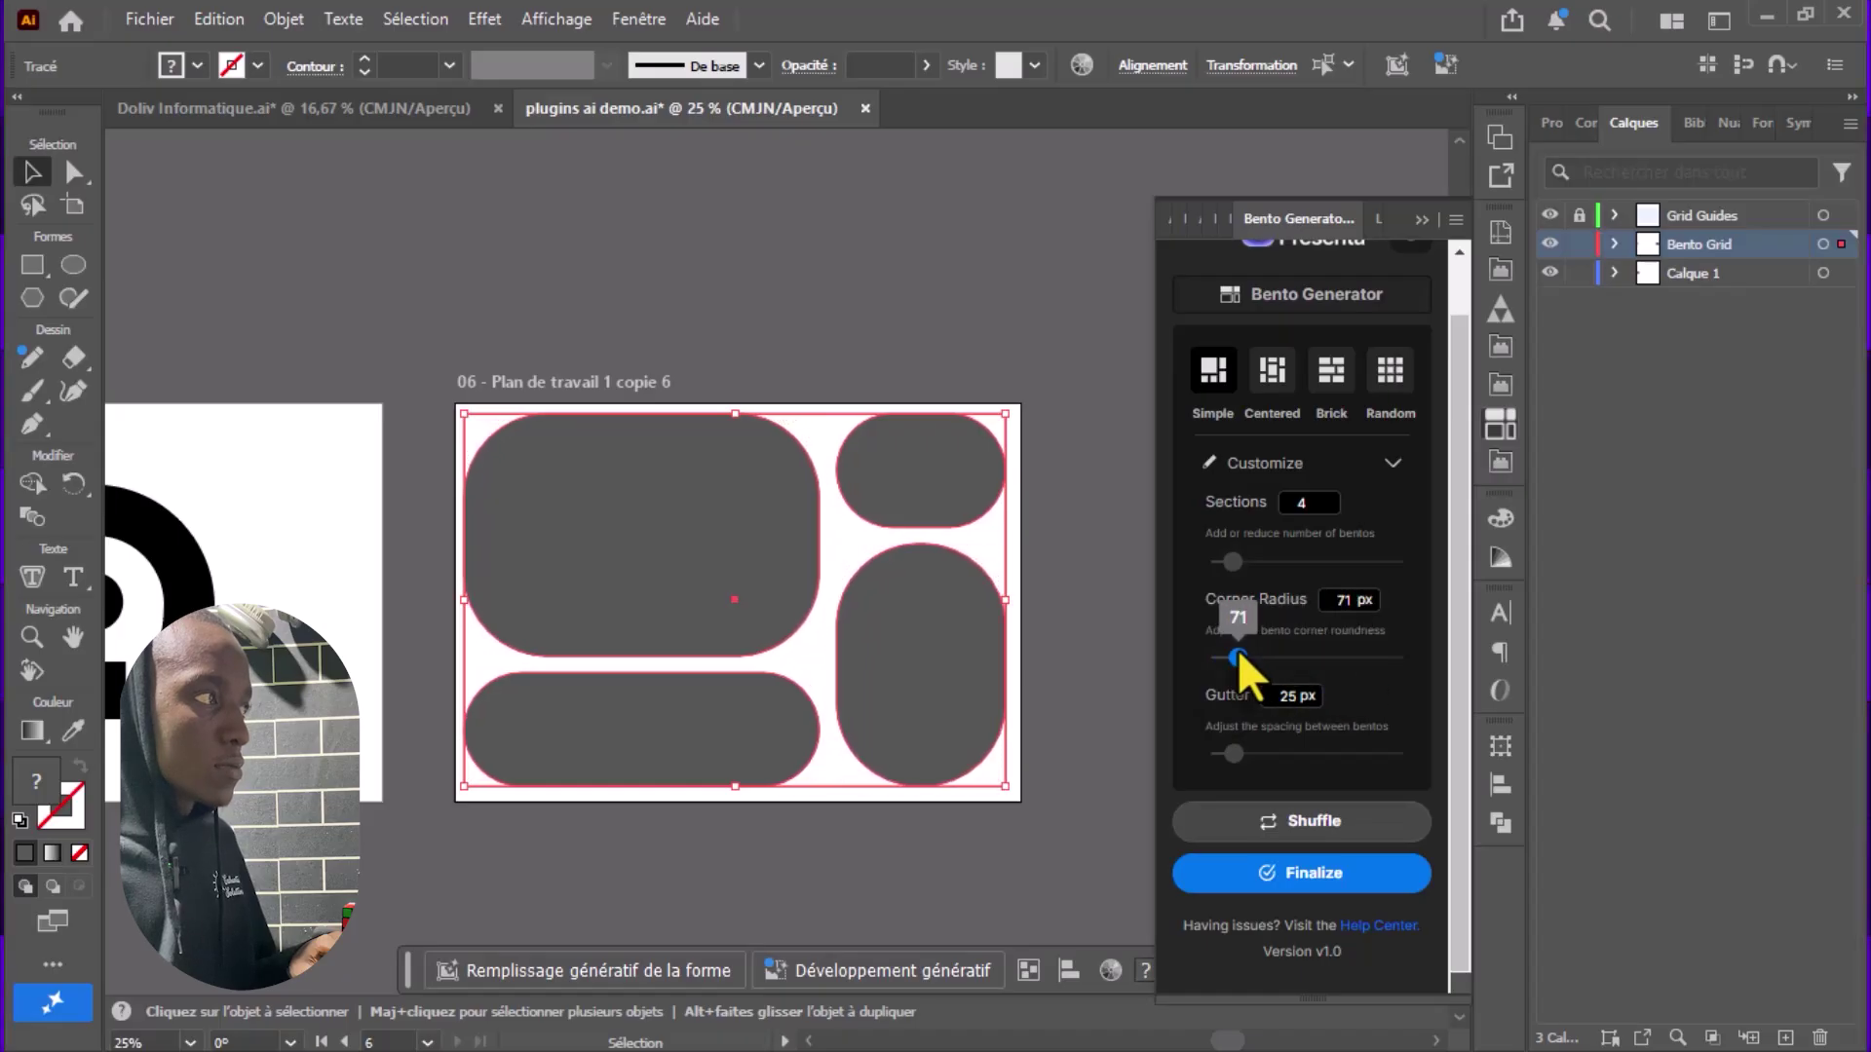
{"action": "mouse_move", "coordinate": [1231, 760]}
{"action": "mouse_move", "coordinate": [1237, 657]}
{"action": "left_click_drag", "start_coordinate": [1218, 657], "coordinate": [1211, 658]}
{"action": "left_click_drag", "start_coordinate": [1235, 753], "coordinate": [1210, 754]}
{"action": "mouse_move", "coordinate": [1213, 663]}
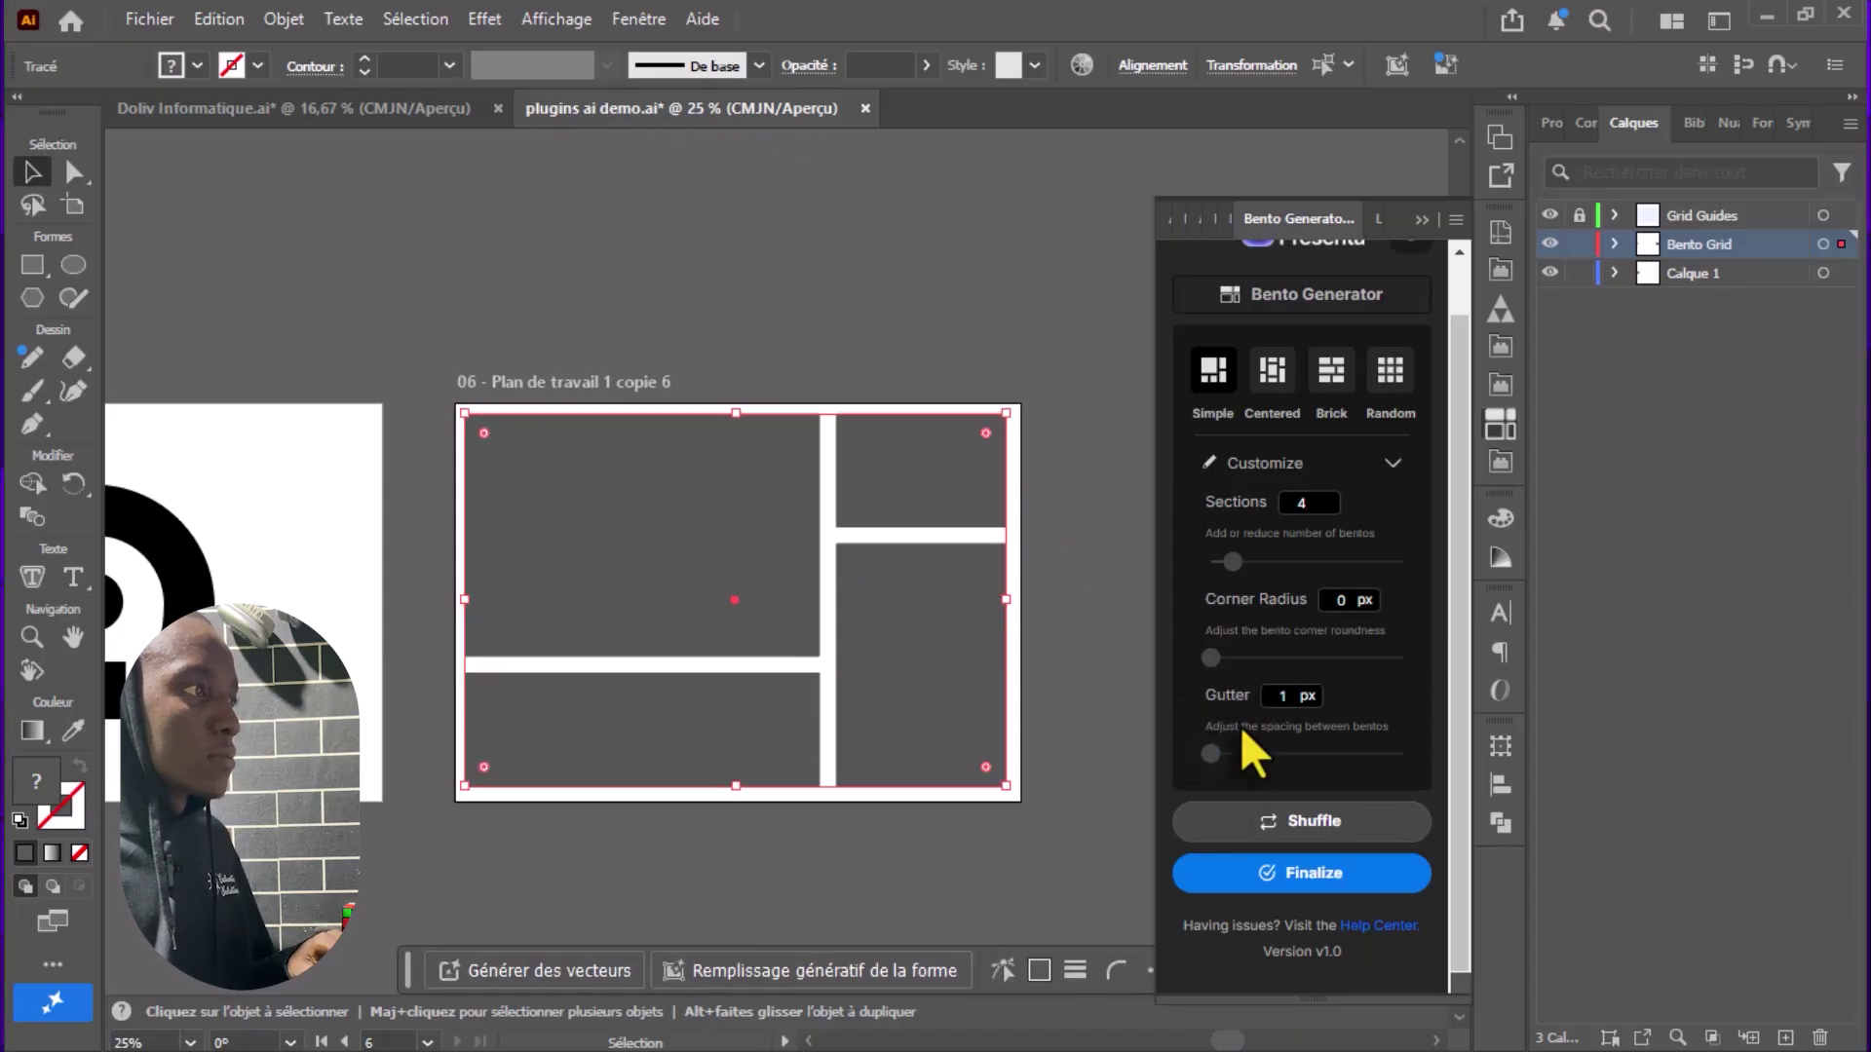
{"action": "mouse_move", "coordinate": [1211, 755]}
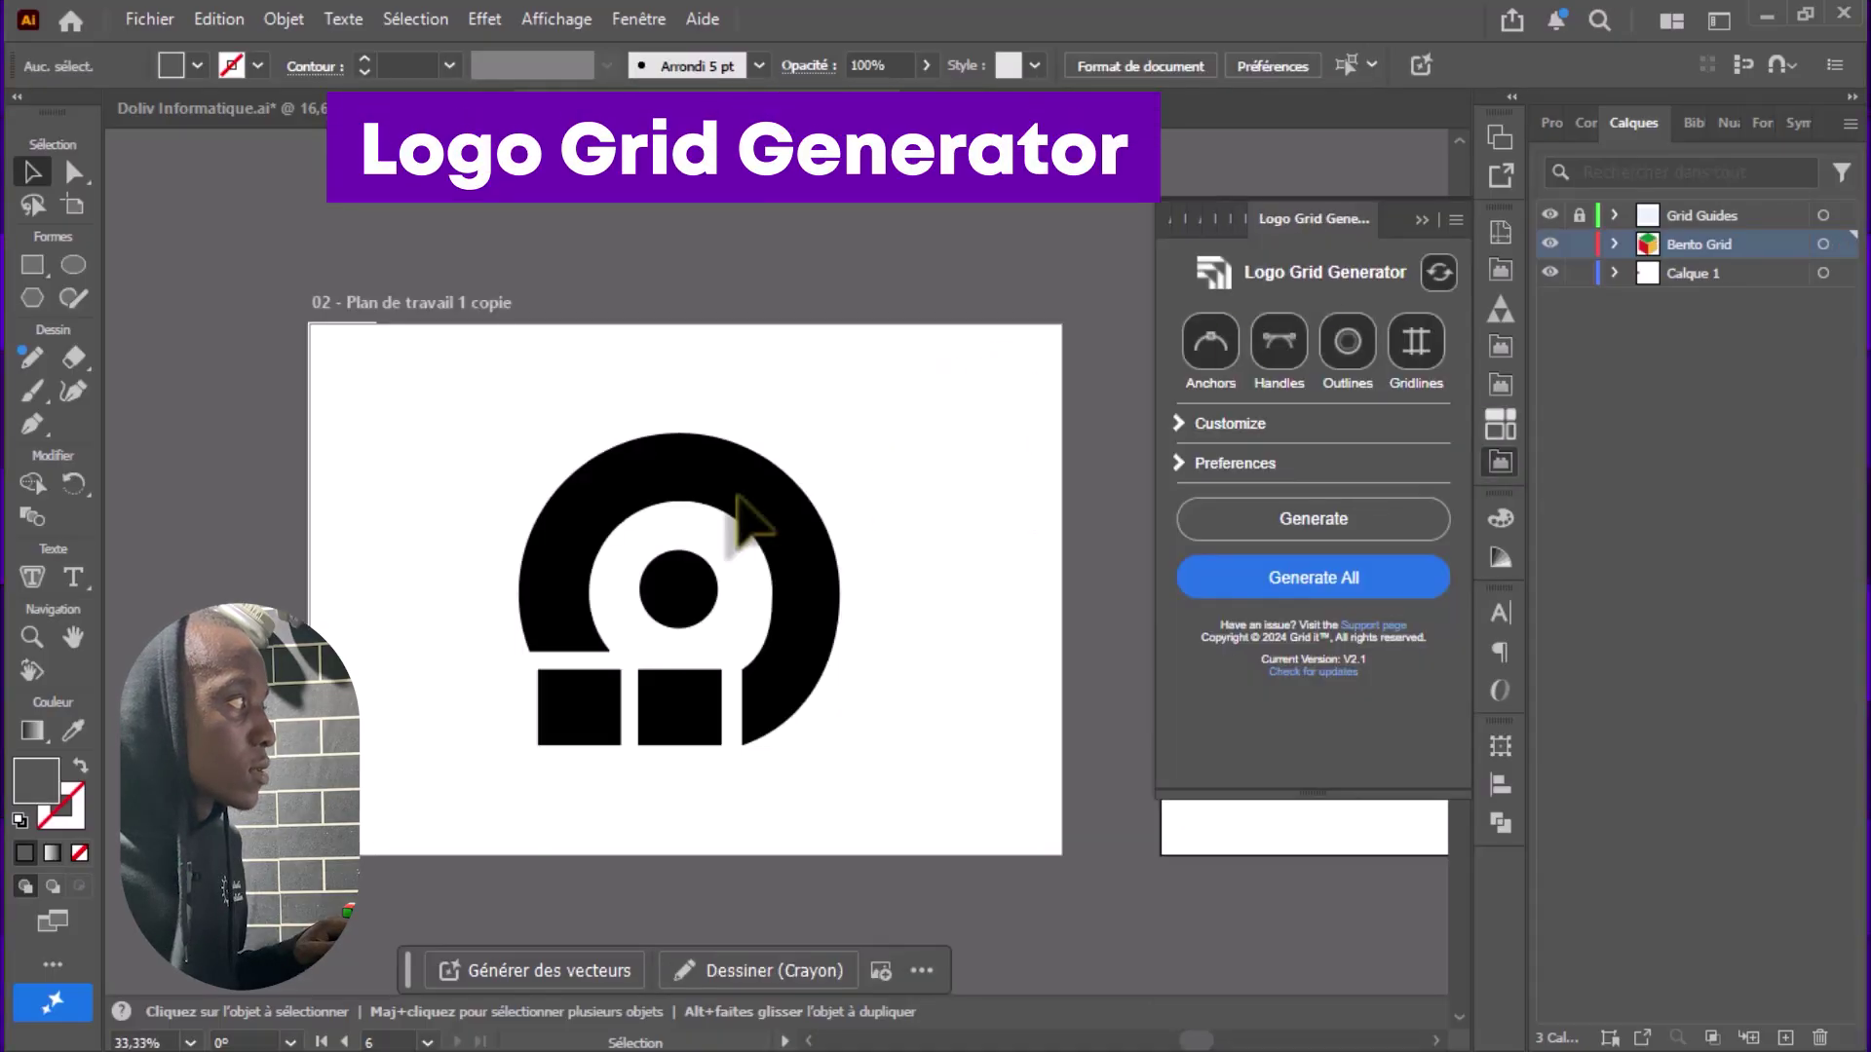
- Select all the pieces of the black logo on artboard 02 and group them
{"action": "left_click", "coordinate": [726, 624]}
{"action": "left_click", "coordinate": [943, 432]}
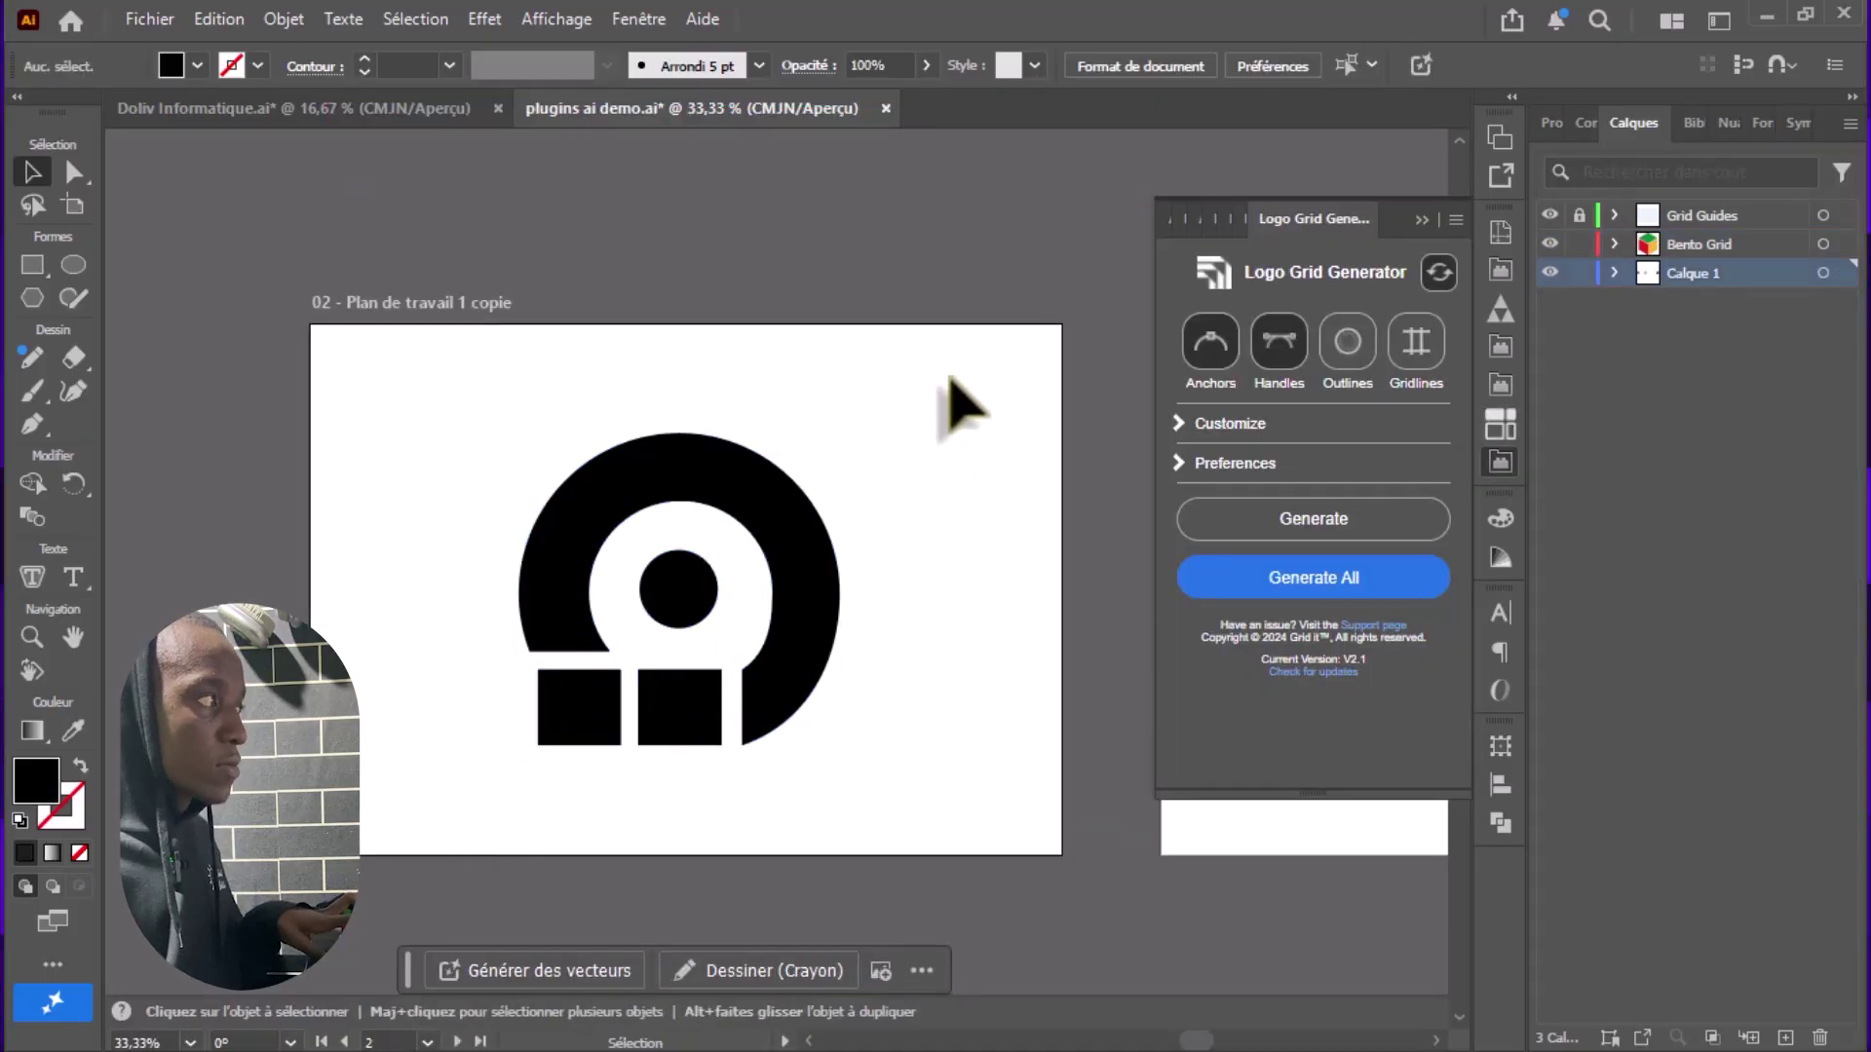
{"action": "left_click_drag", "start_coordinate": [927, 421], "coordinate": [508, 776]}
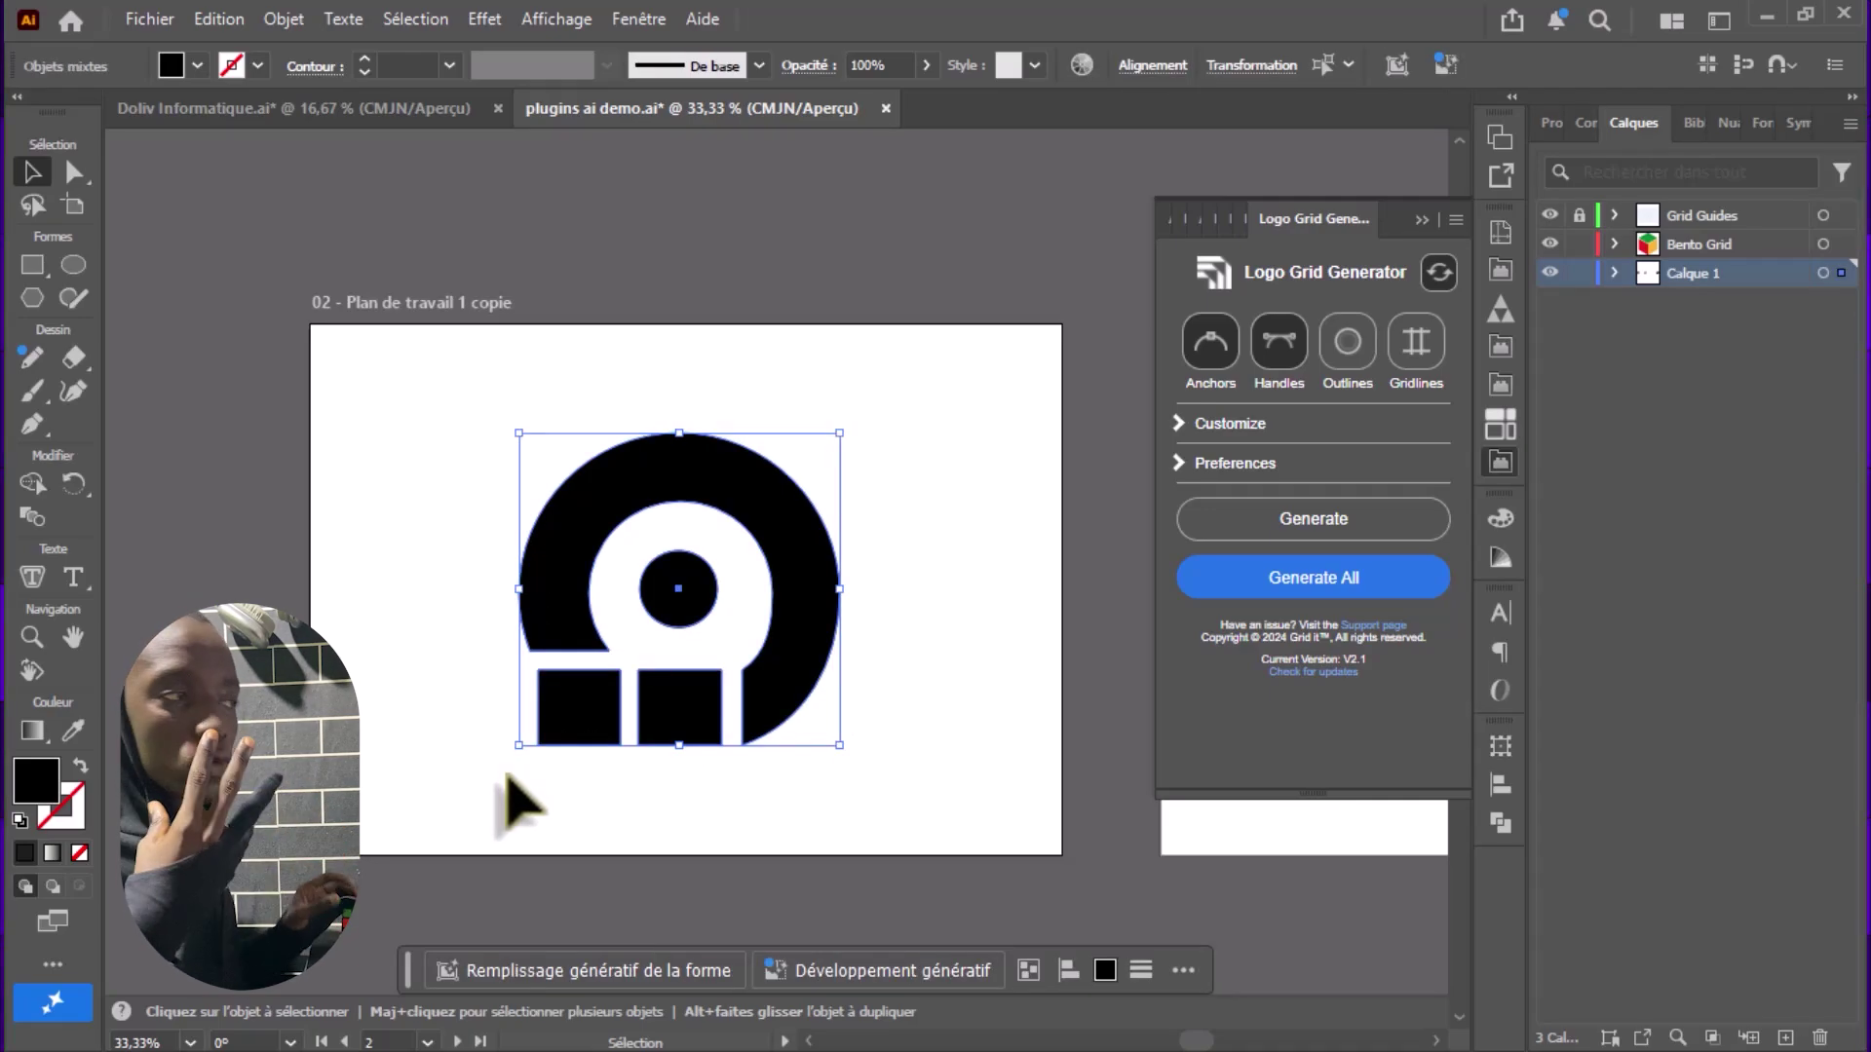
{"action": "key", "text": "ctrl+g"}
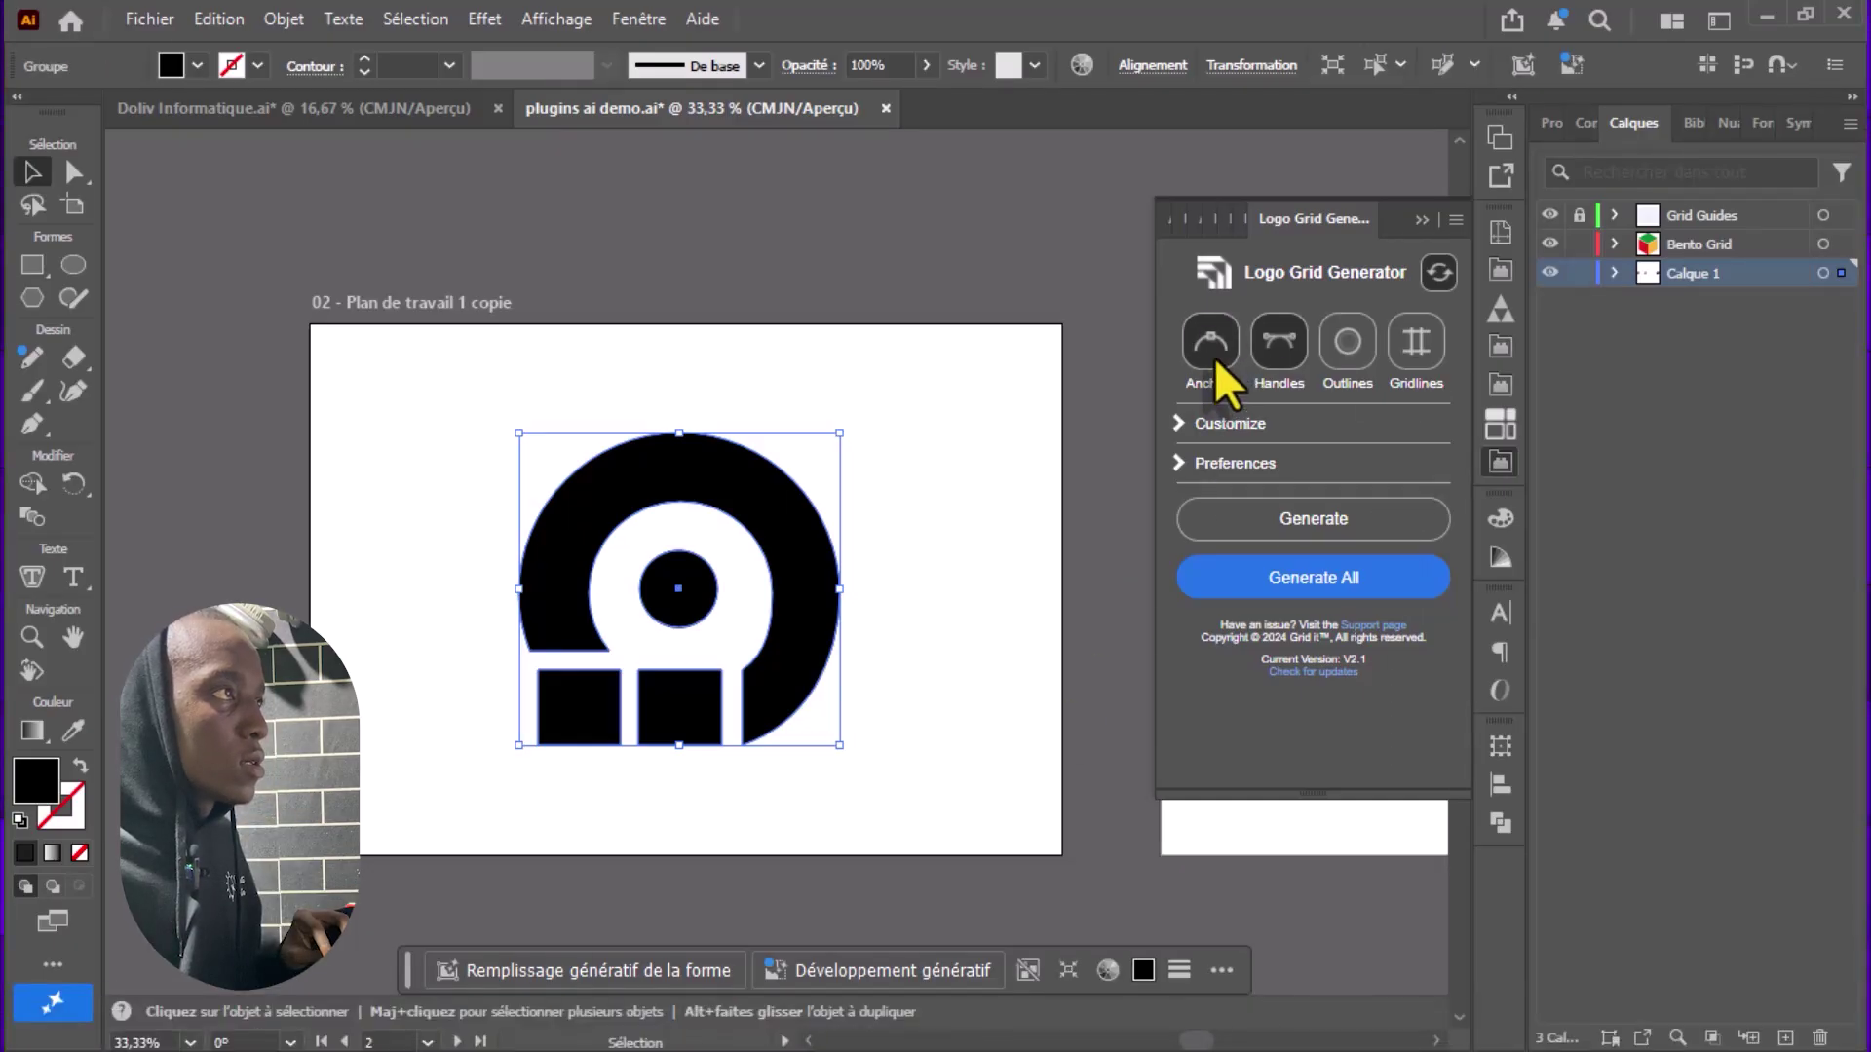
- Generate the logo grid with anchors, handles, outlines, gridlines and circular trajectories, reviewing the customization settings and preferences first, and inspect the construction lines
{"action": "left_click", "coordinate": [1214, 359]}
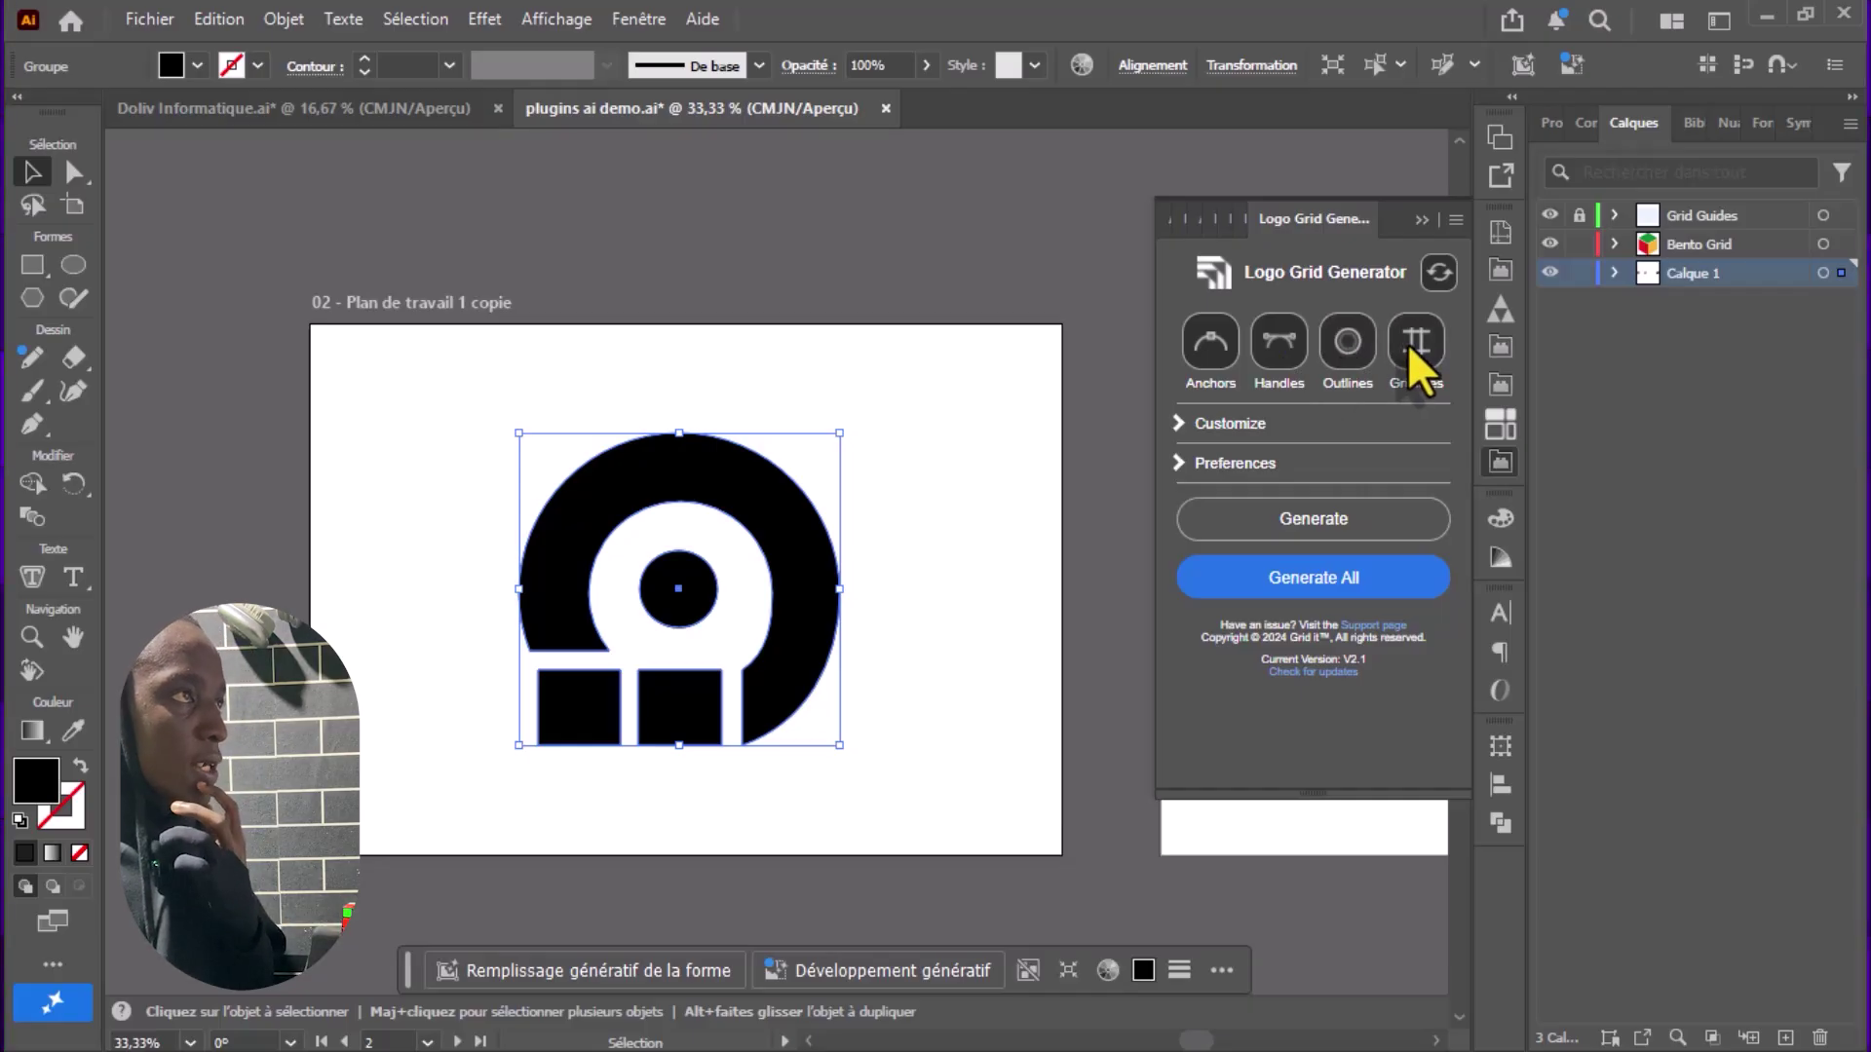
{"action": "left_click", "coordinate": [1226, 421]}
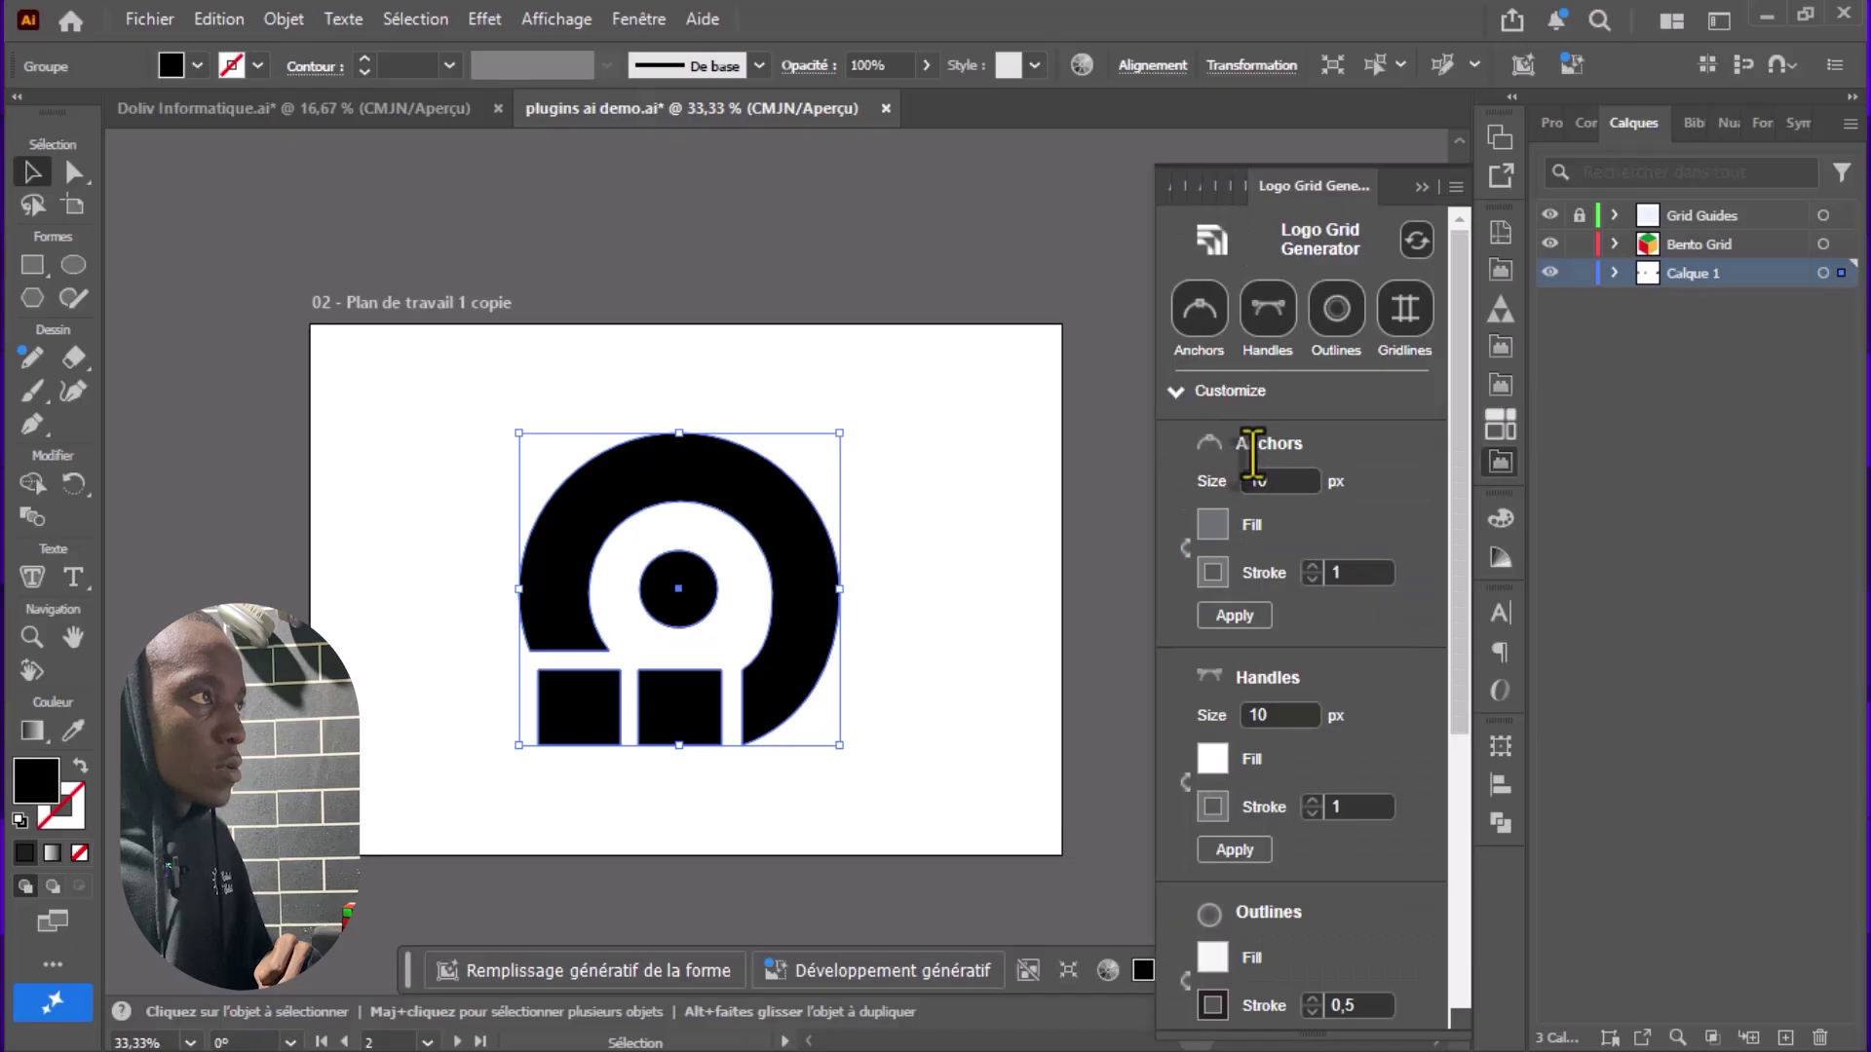
{"action": "left_click_drag", "start_coordinate": [1459, 440], "coordinate": [1423, 774]}
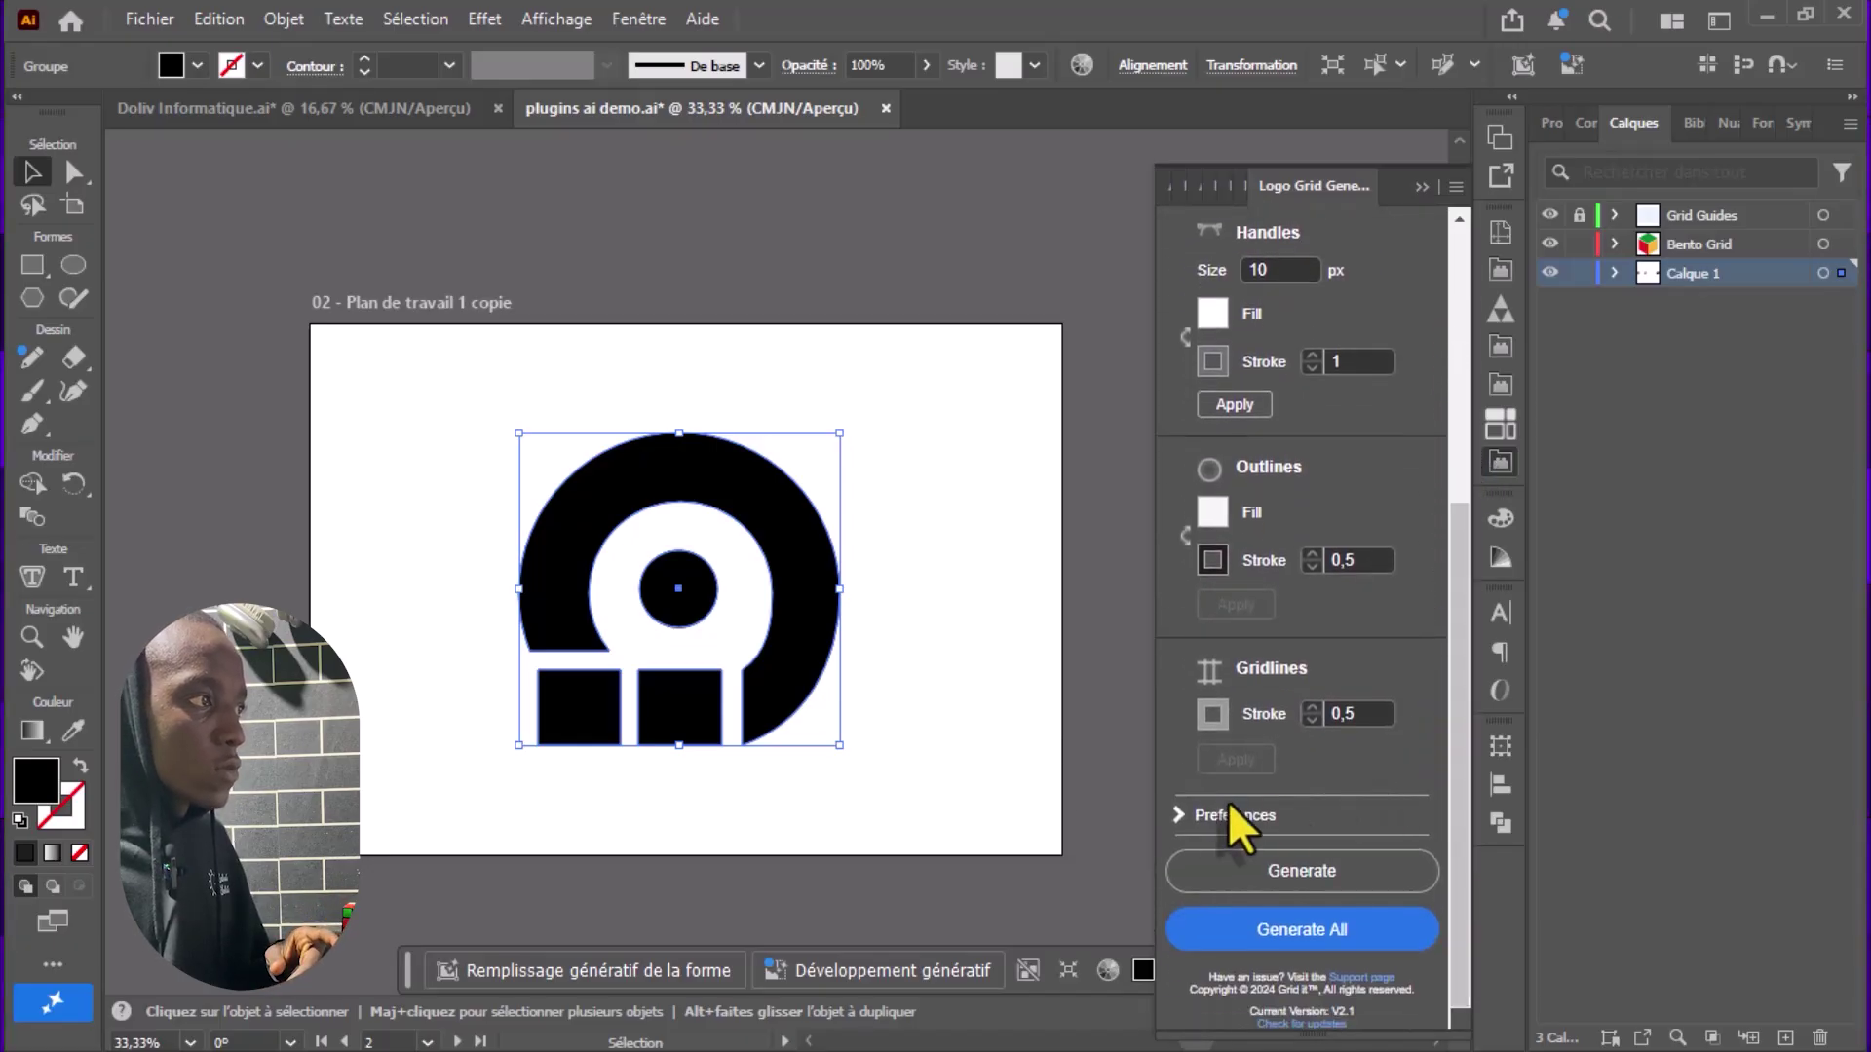
{"action": "left_click", "coordinate": [1183, 817]}
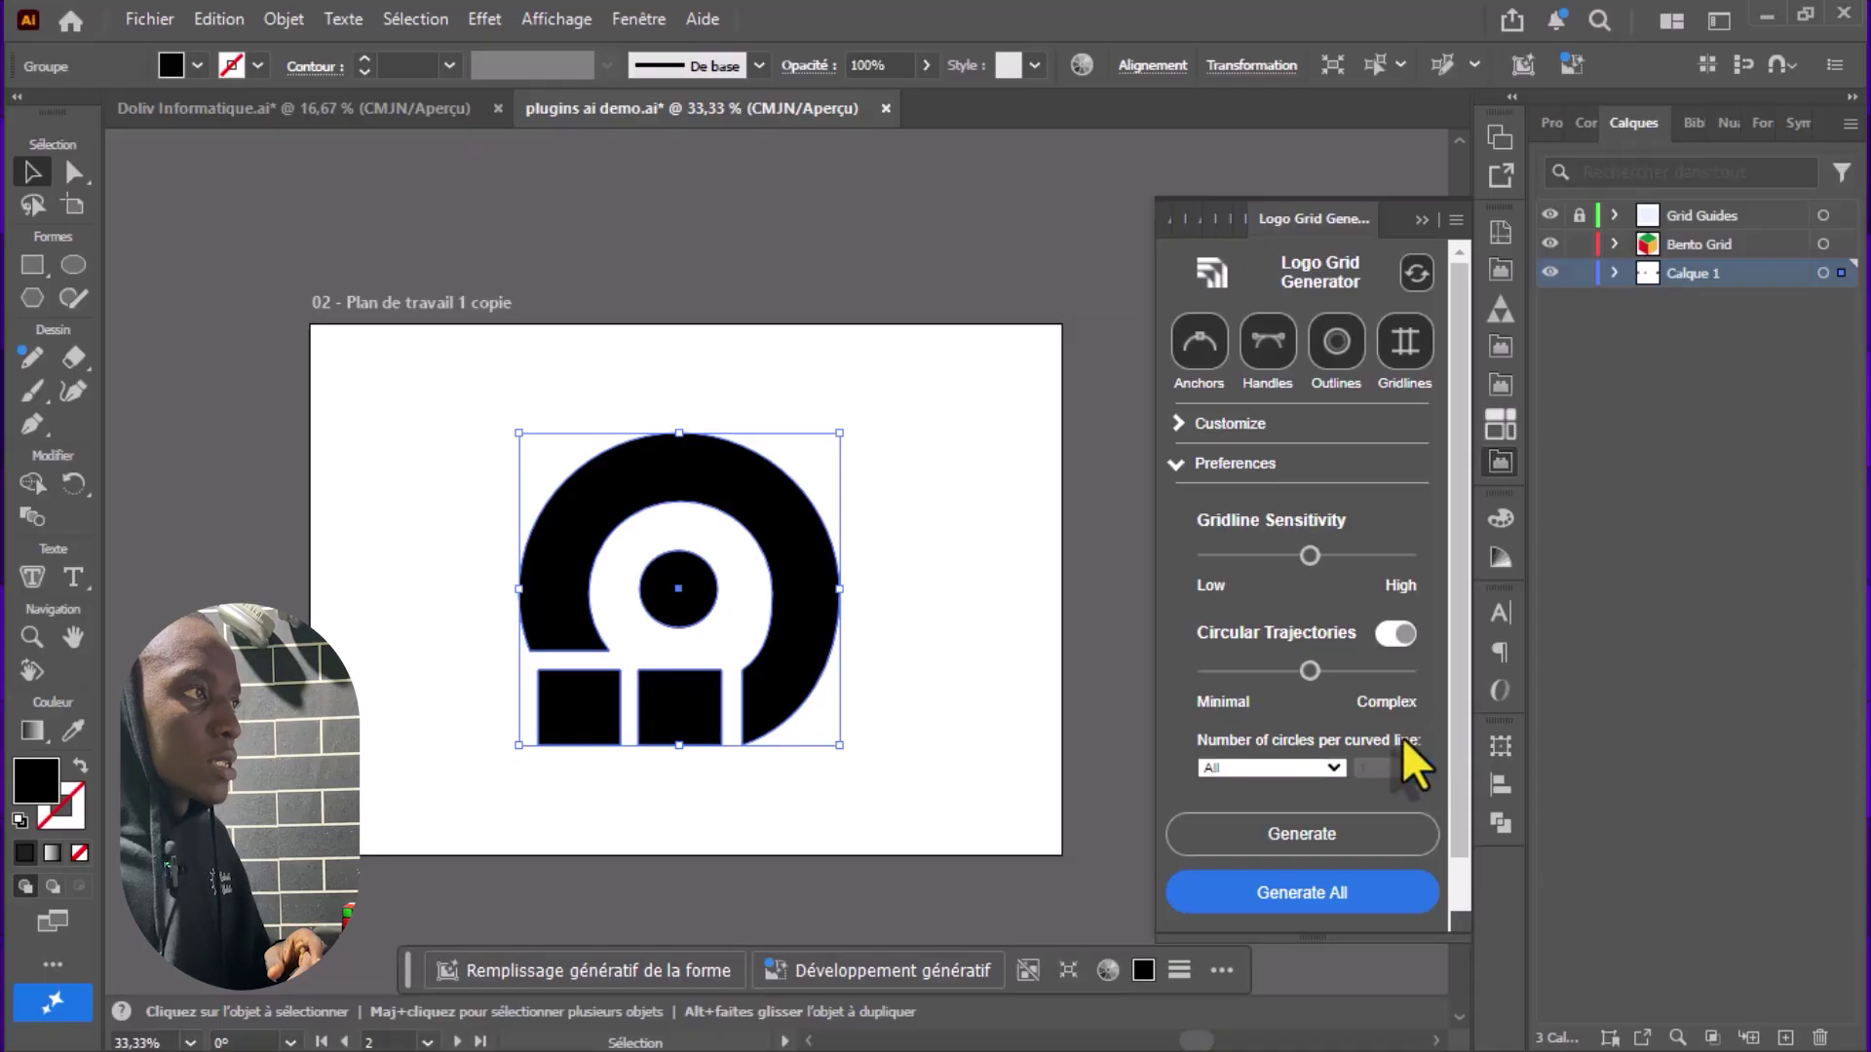
{"action": "left_click", "coordinate": [1310, 839]}
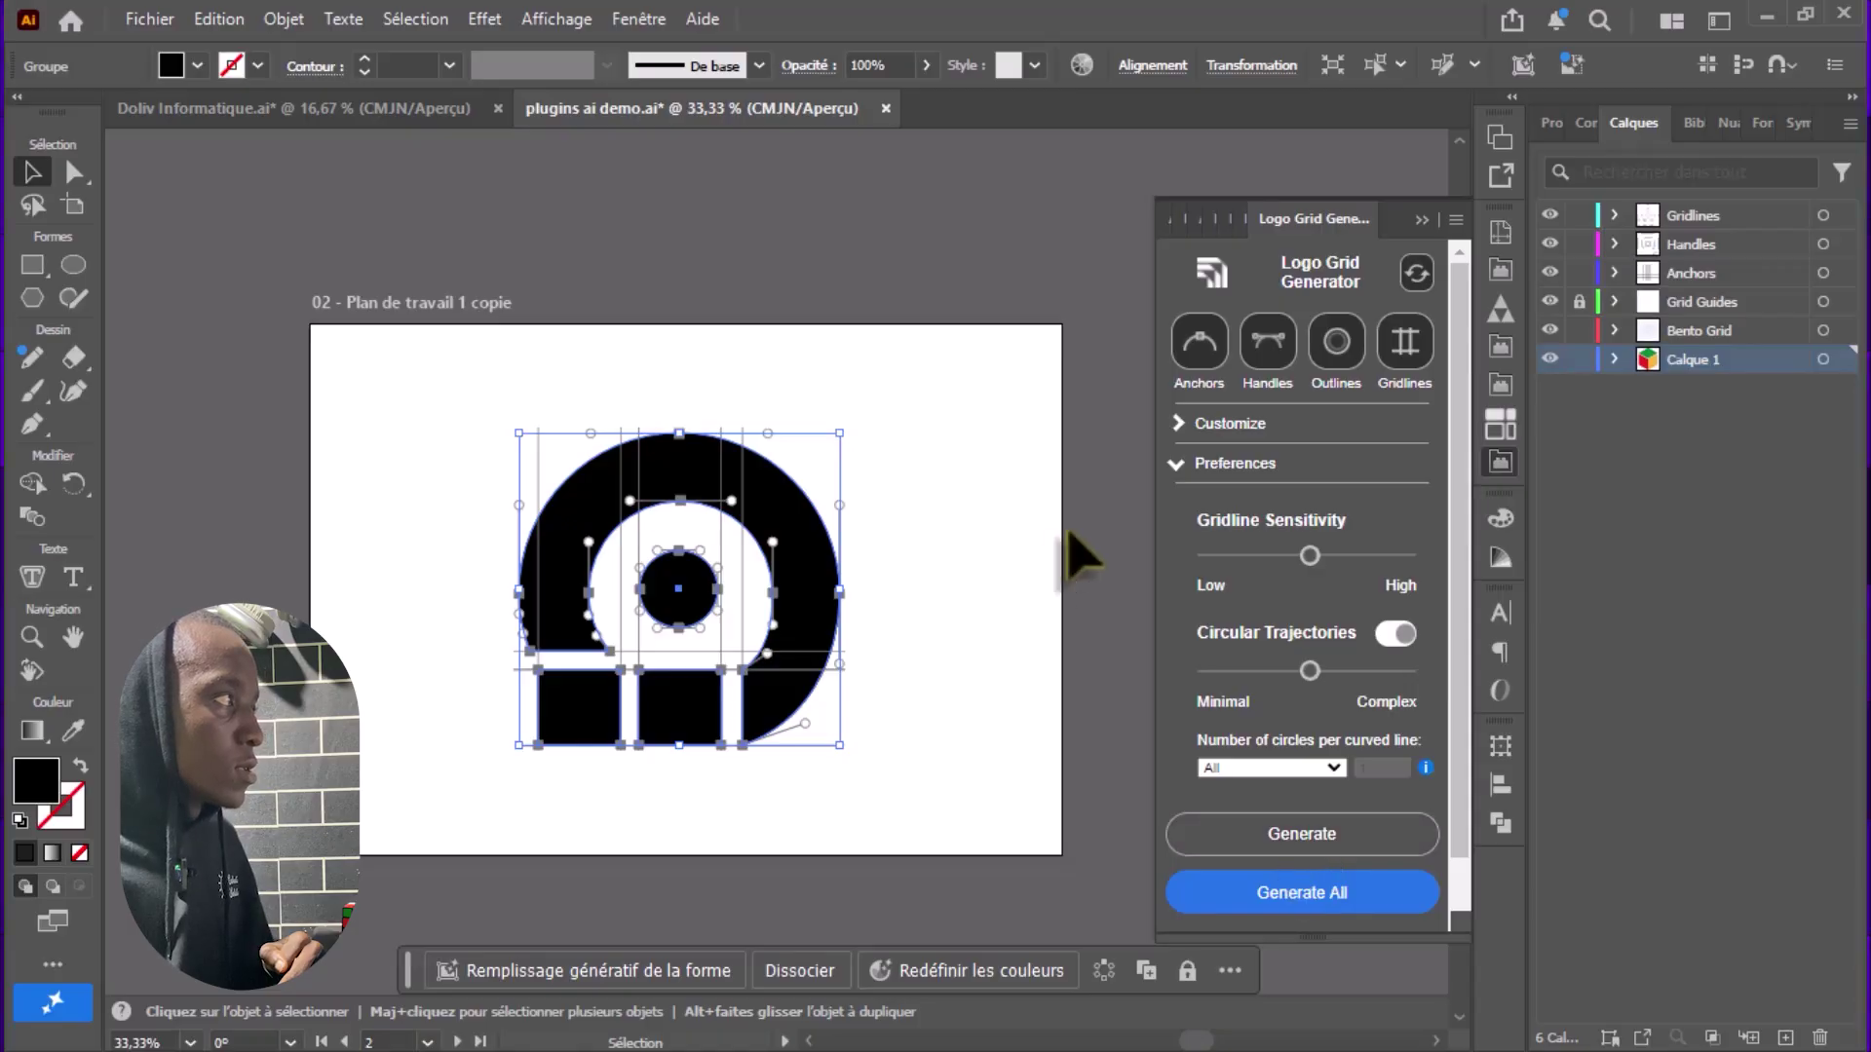
{"action": "left_click", "coordinate": [979, 443]}
{"action": "scroll", "coordinate": [599, 544], "scroll_direction": "up", "scroll_amount": 1}
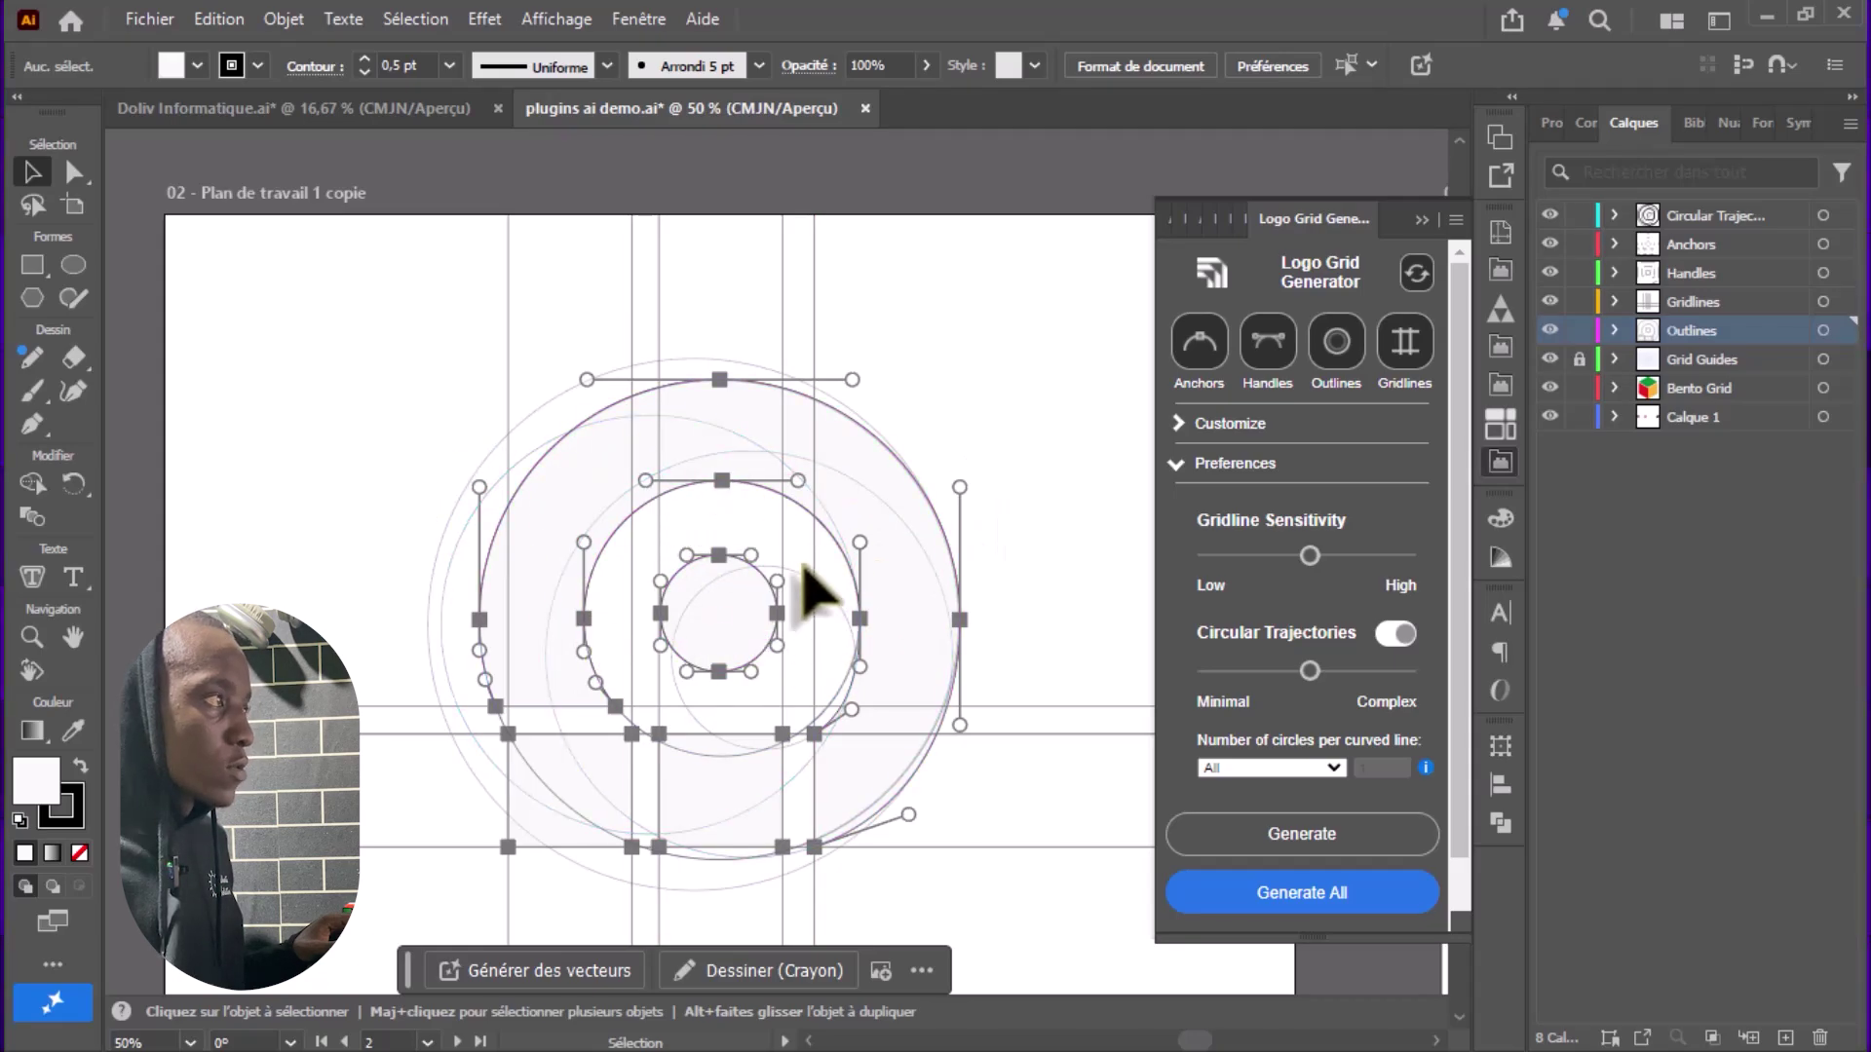
{"action": "scroll", "coordinate": [953, 676], "scroll_direction": "down", "scroll_amount": 2}
{"action": "scroll", "coordinate": [835, 368], "scroll_direction": "up", "scroll_amount": 4}
{"action": "scroll", "coordinate": [760, 283], "scroll_direction": "up", "scroll_amount": 1}
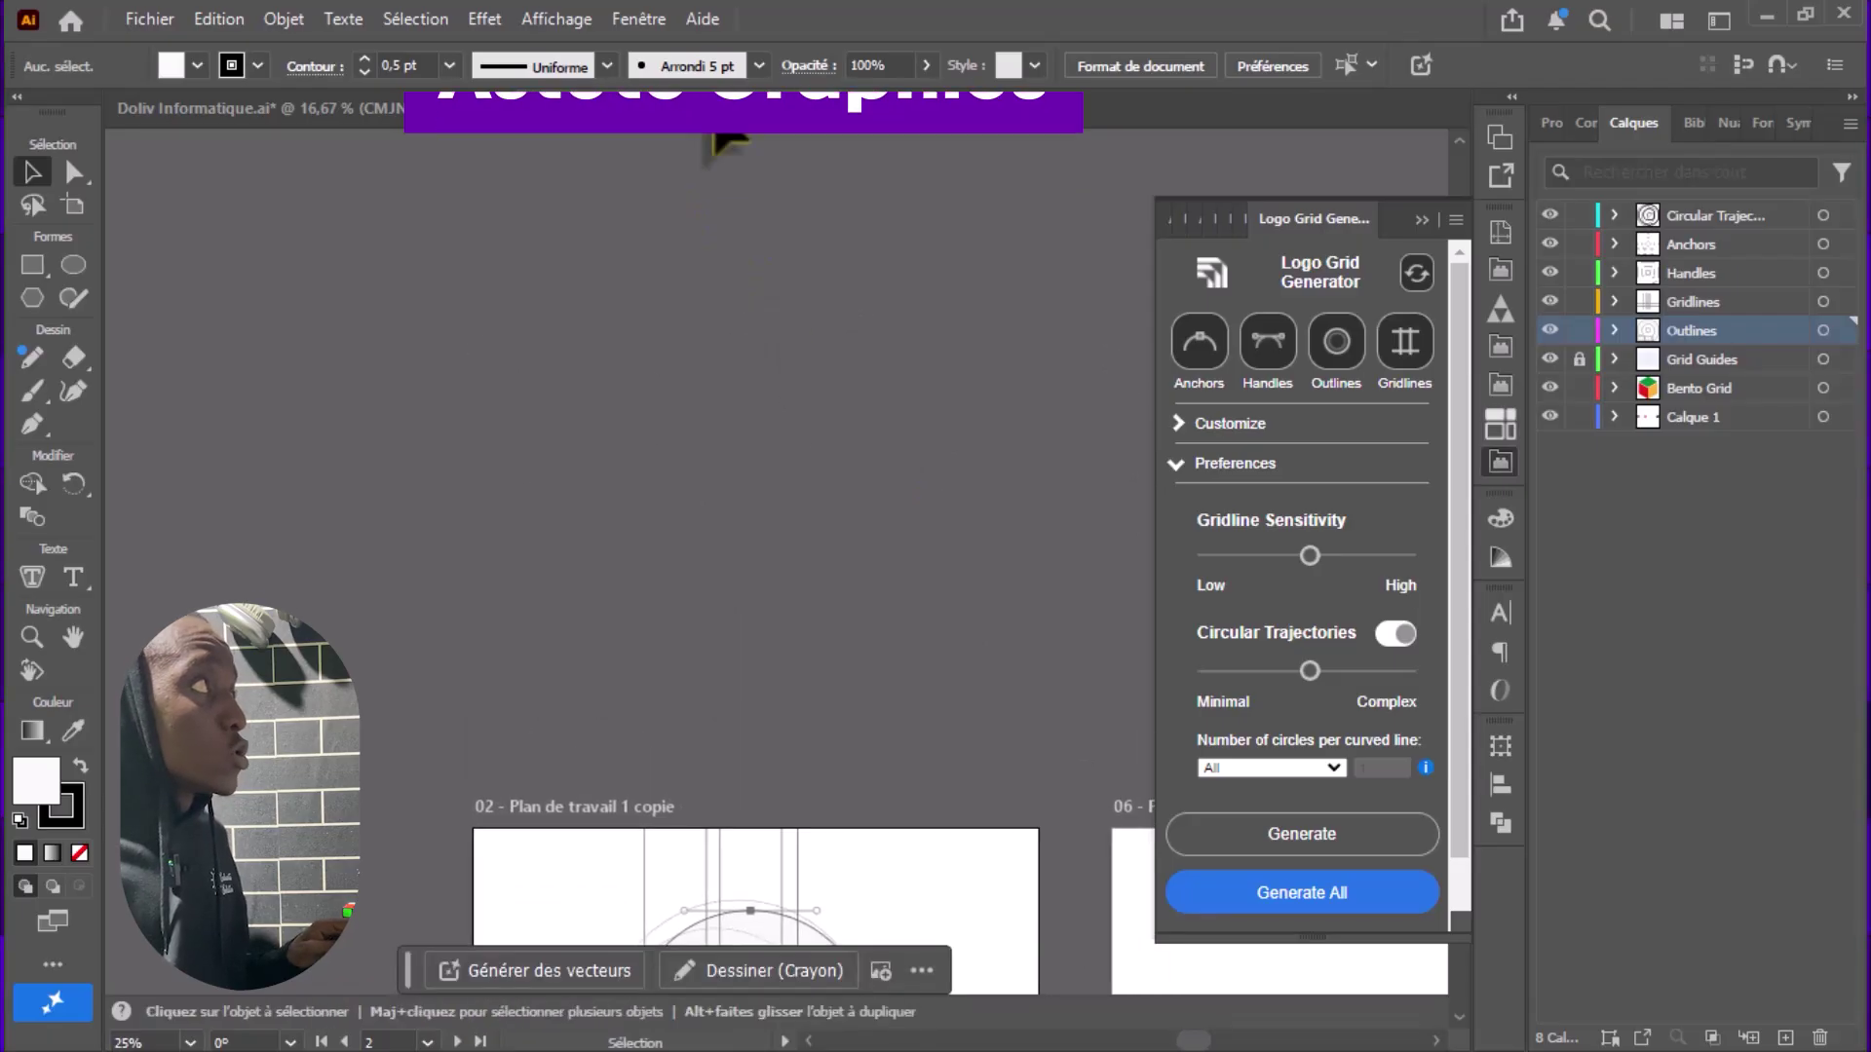
- Browse the list of available Astute Graphics panels from end to end
{"action": "left_click", "coordinate": [640, 19]}
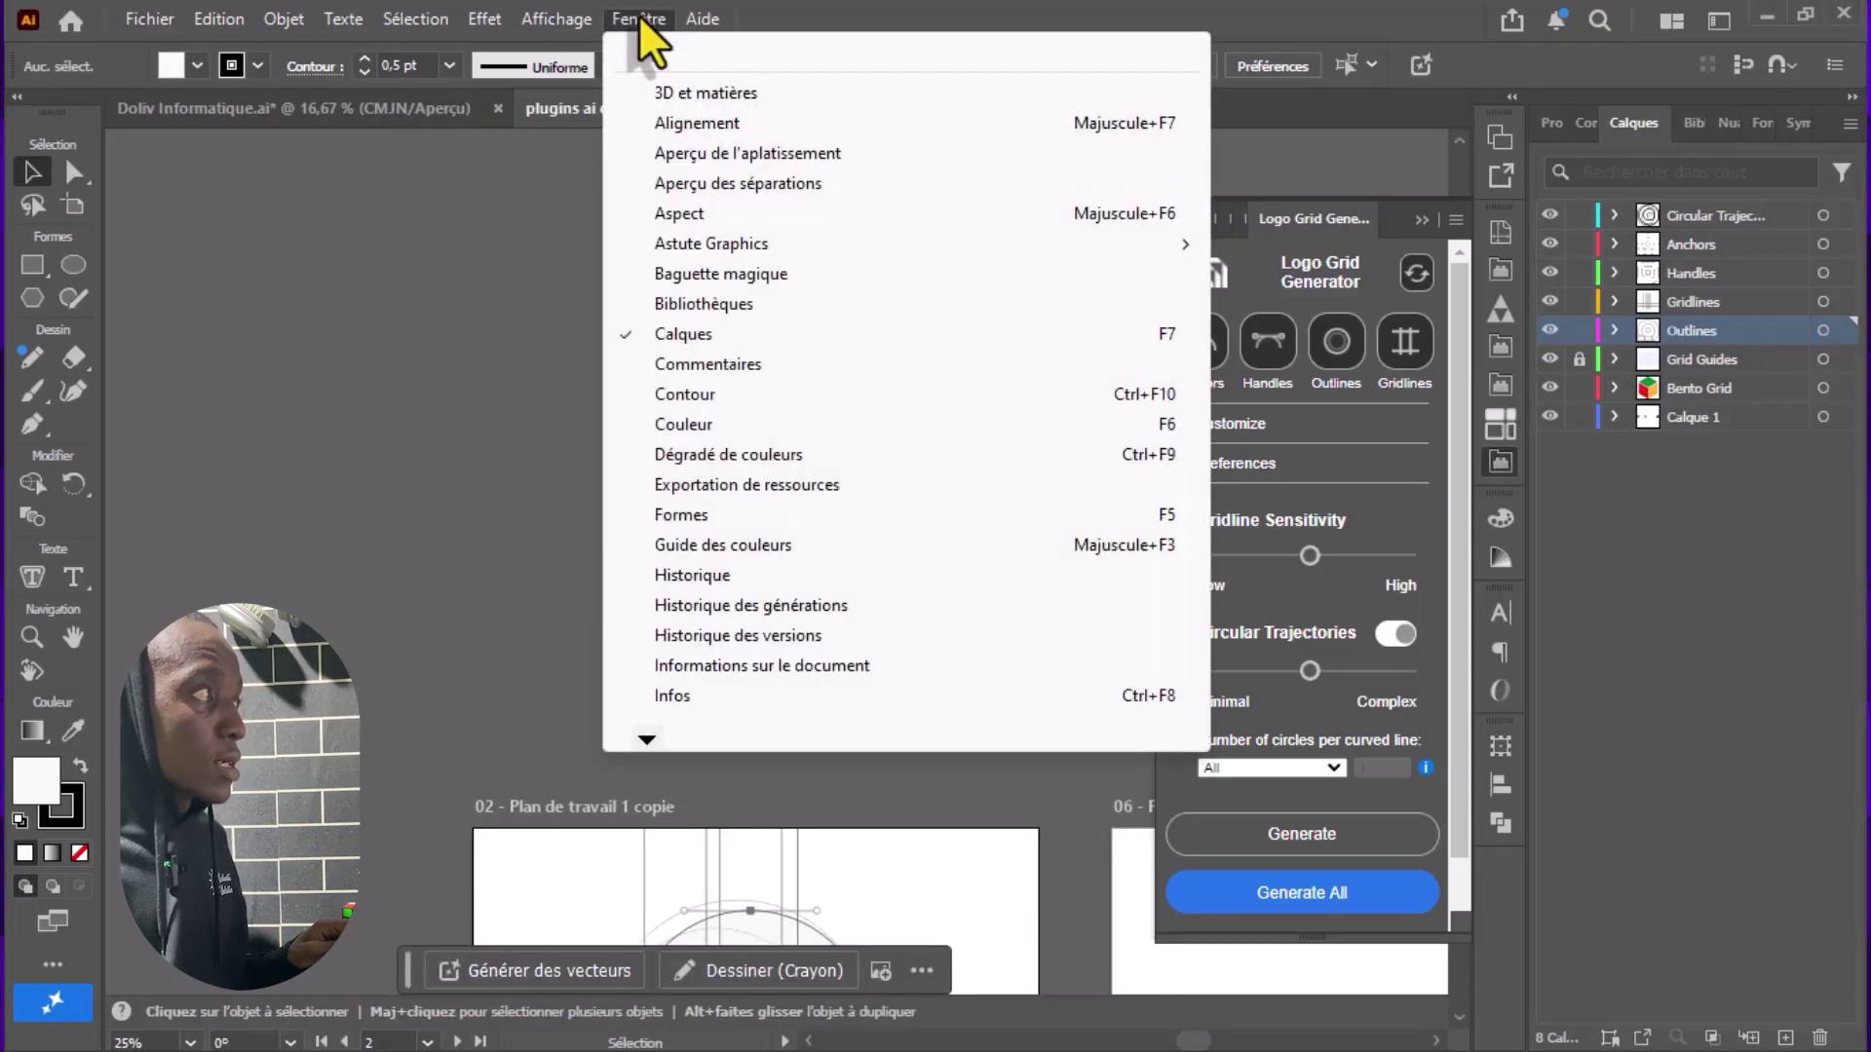
{"action": "left_click", "coordinate": [639, 14]}
{"action": "left_click", "coordinate": [697, 20]}
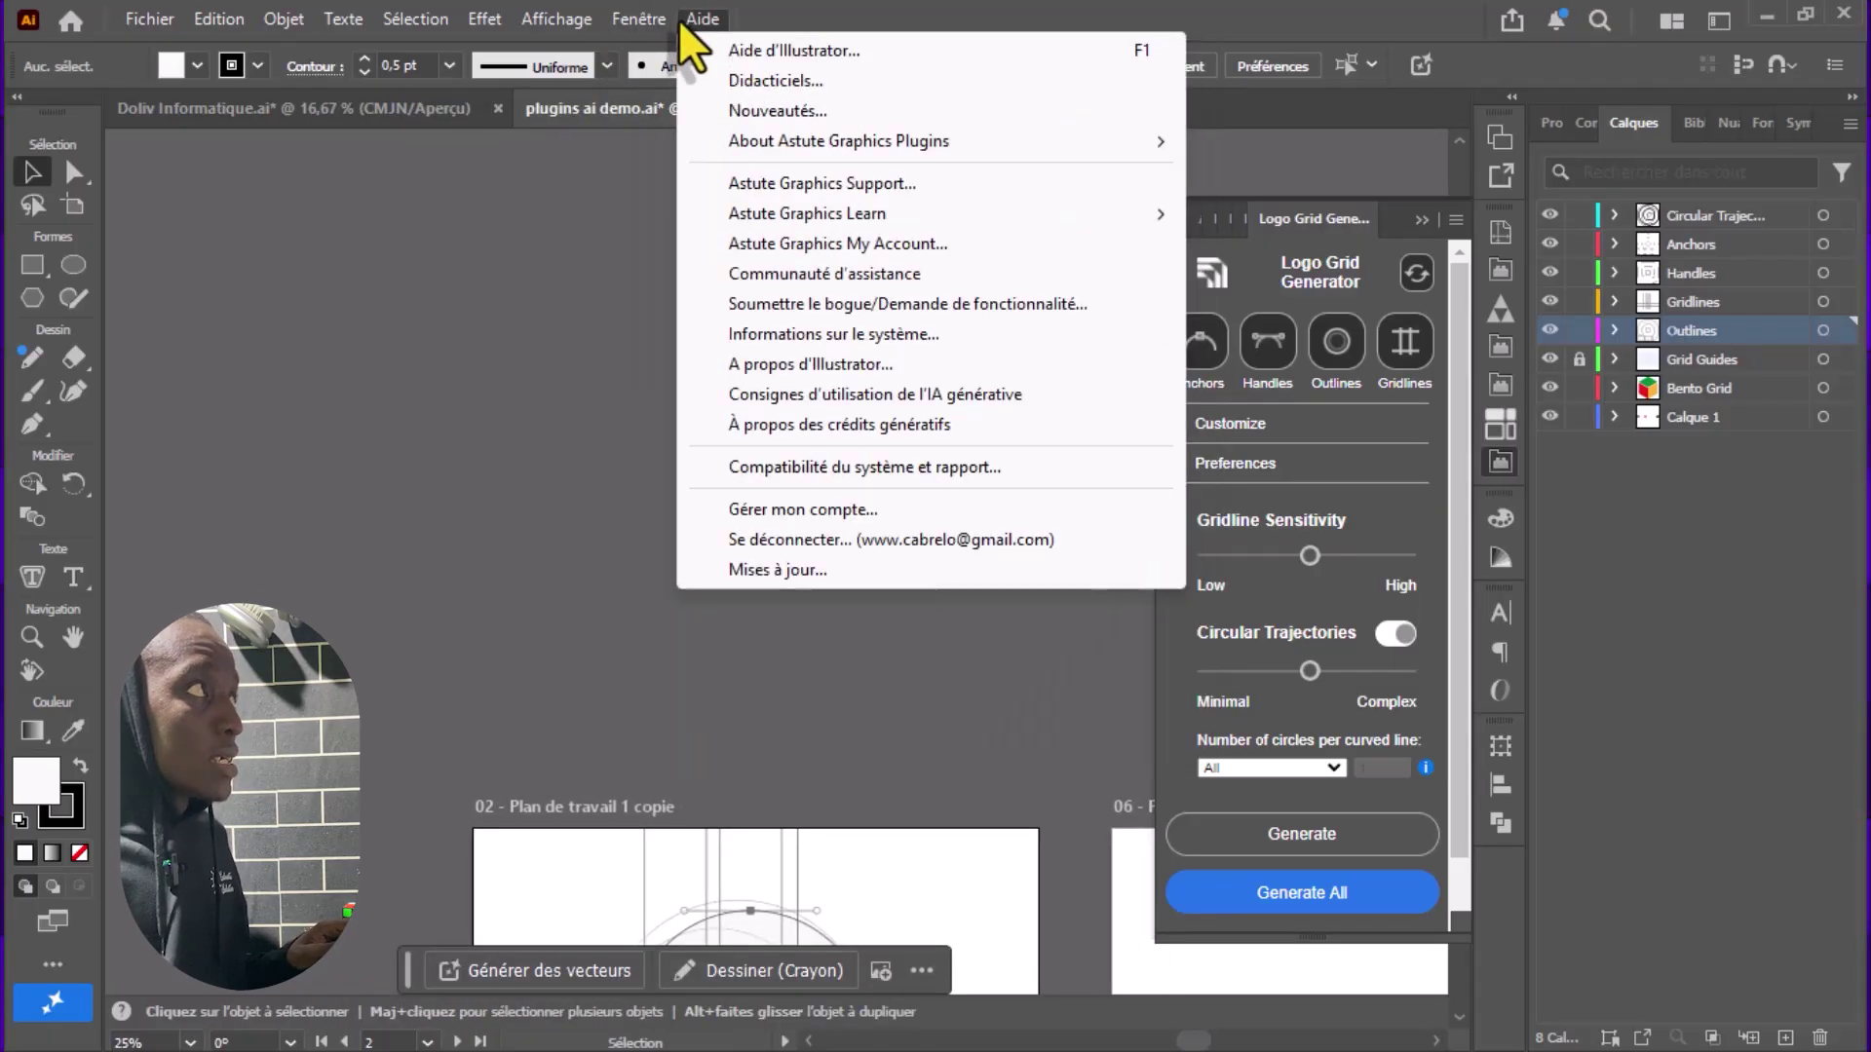
{"action": "mouse_move", "coordinate": [640, 15]}
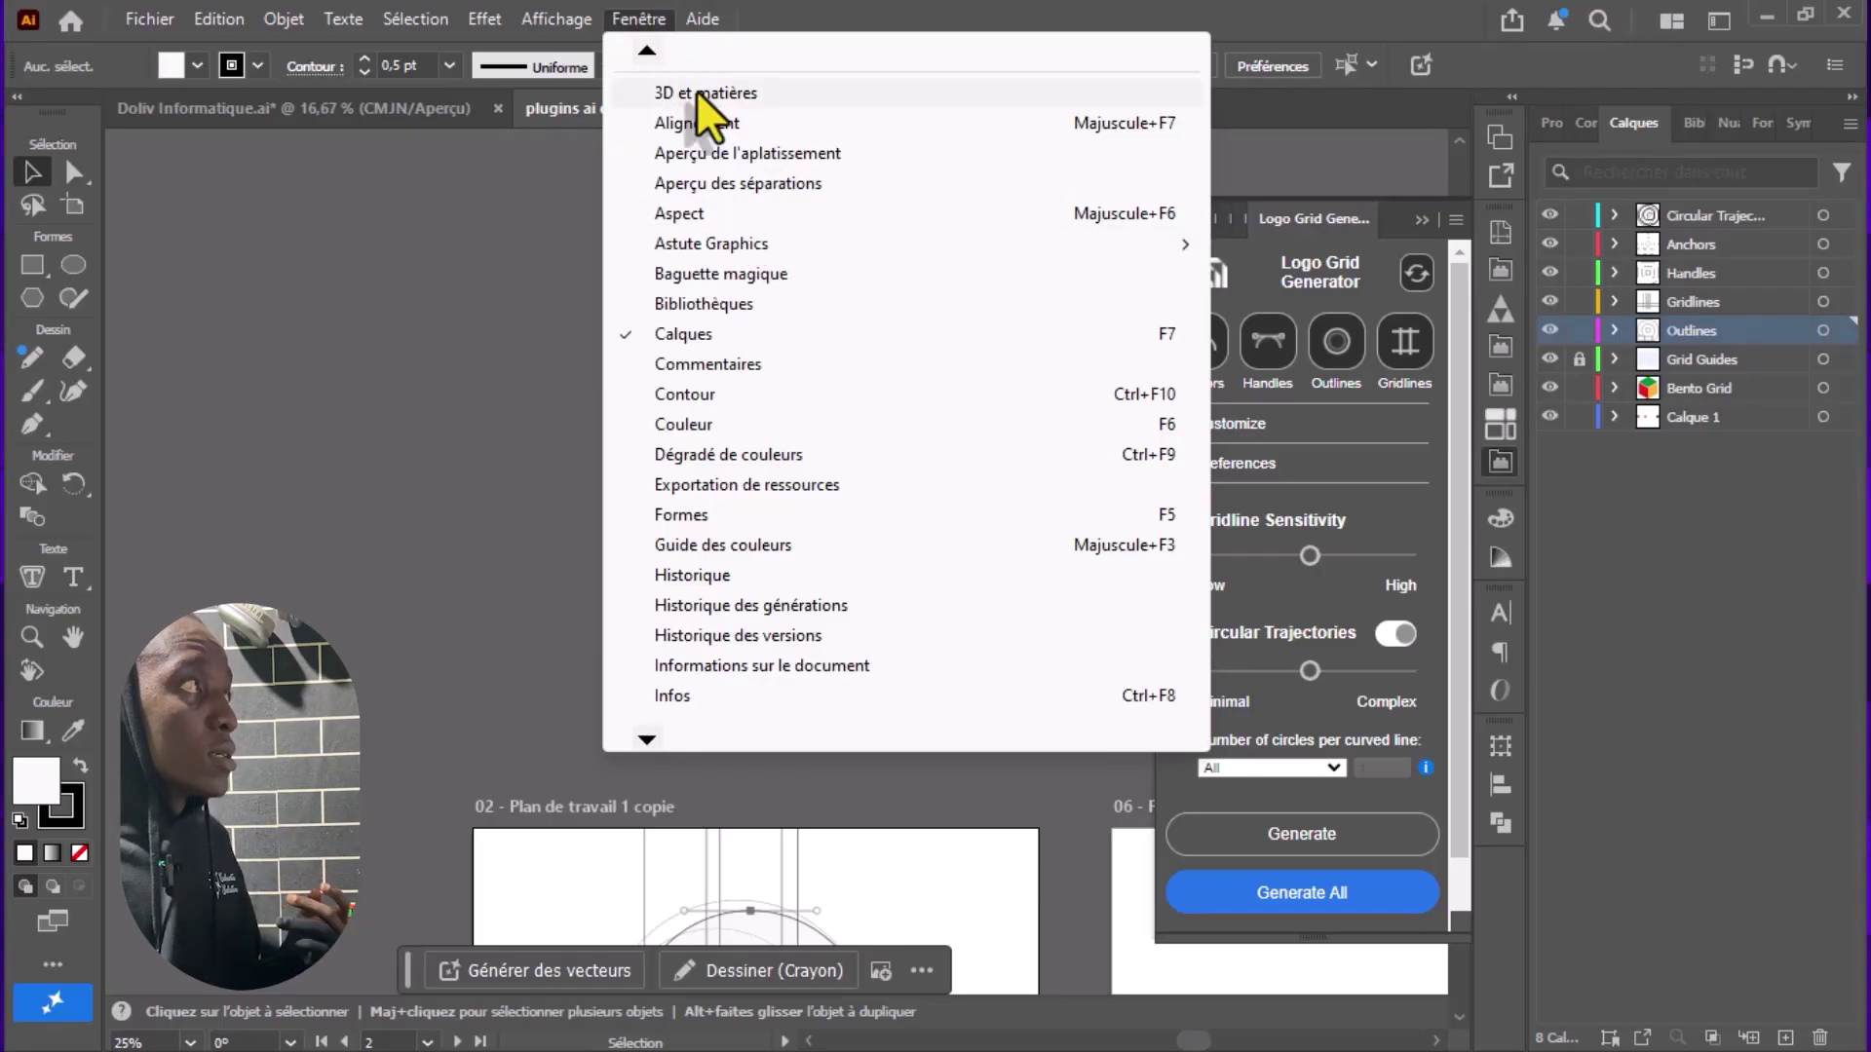
{"action": "mouse_move", "coordinate": [721, 245]}
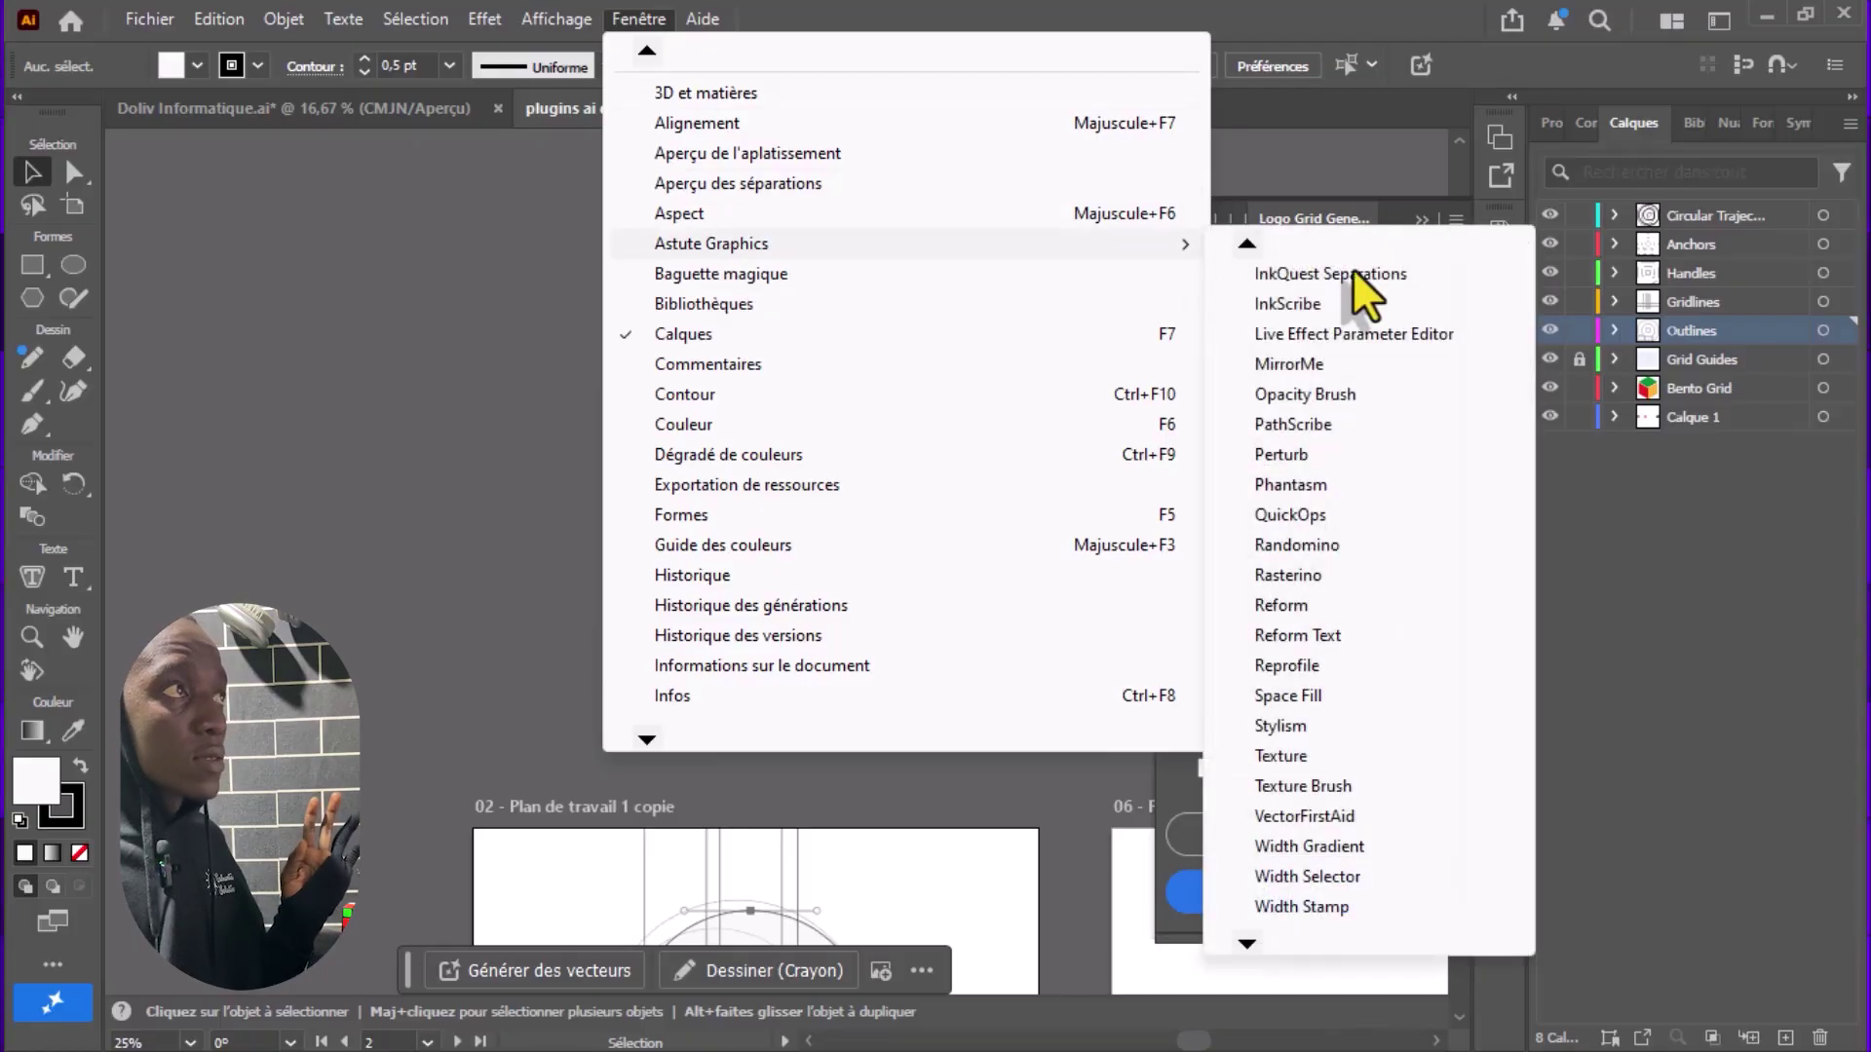
{"action": "mouse_move", "coordinate": [1244, 947]}
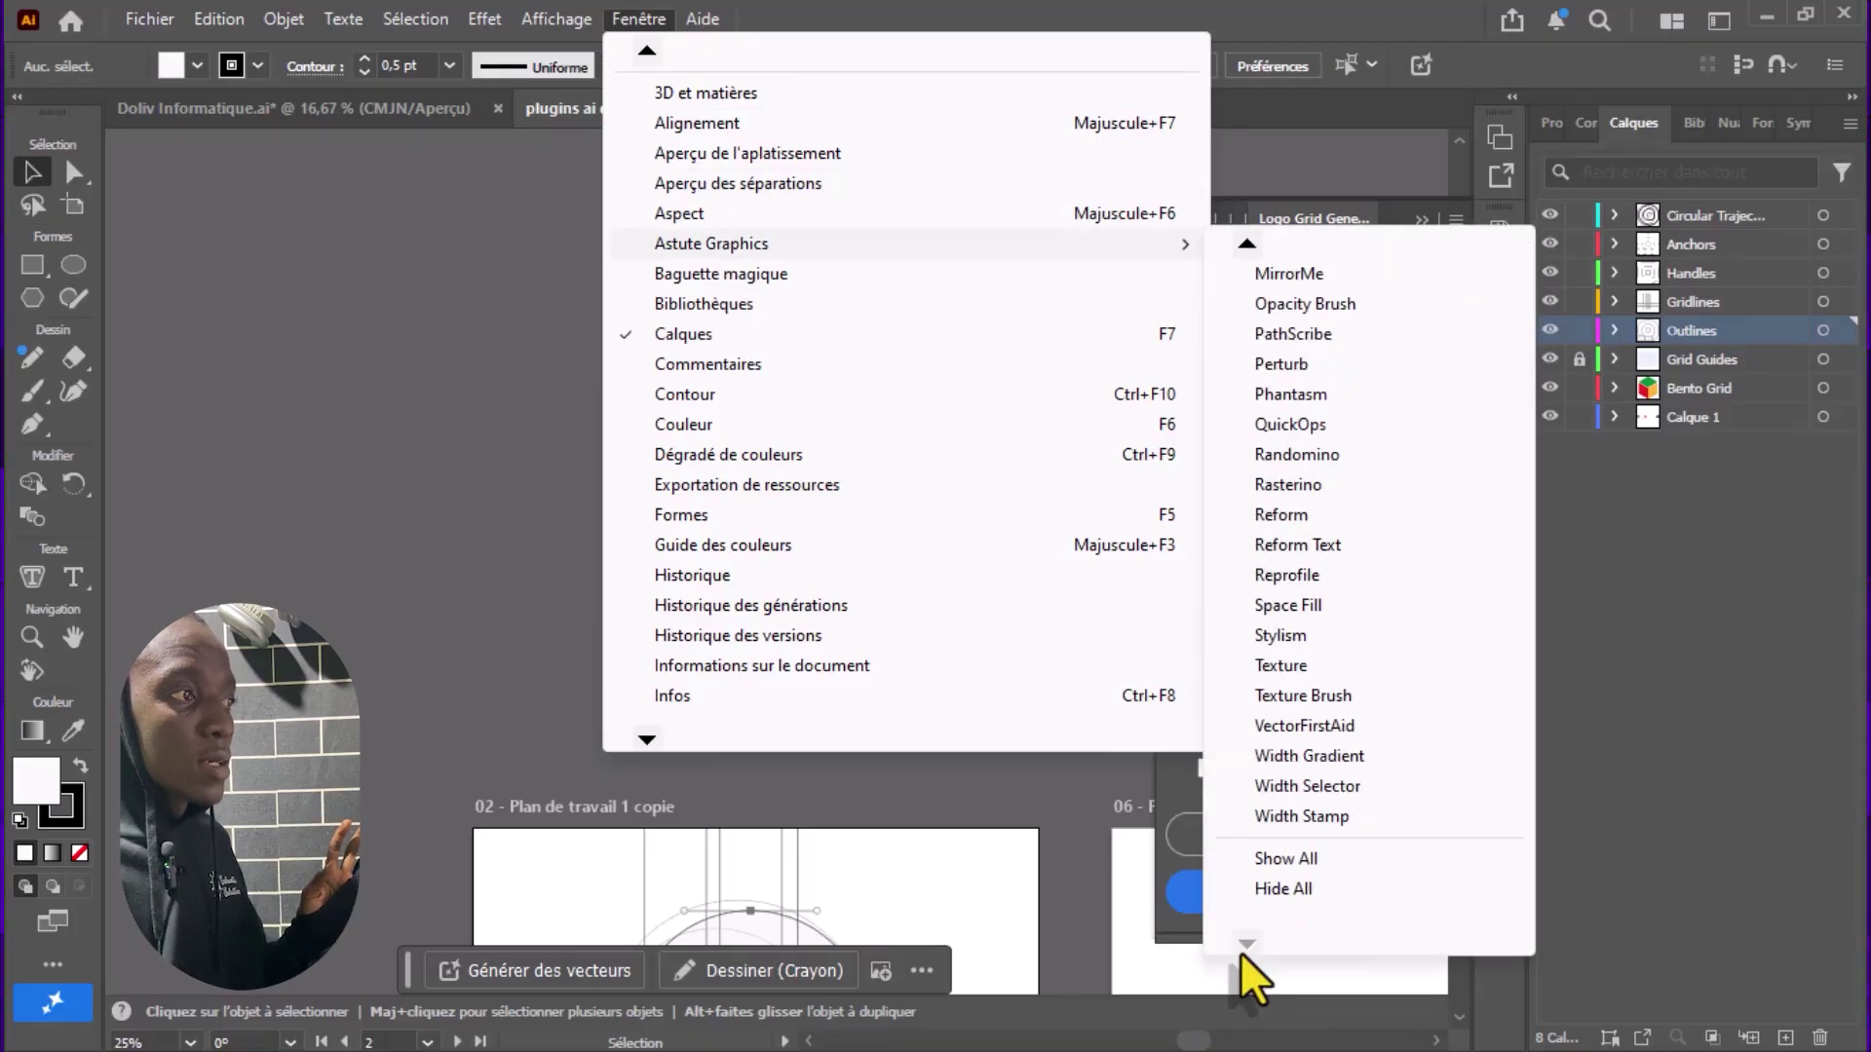
{"action": "mouse_move", "coordinate": [1243, 242]}
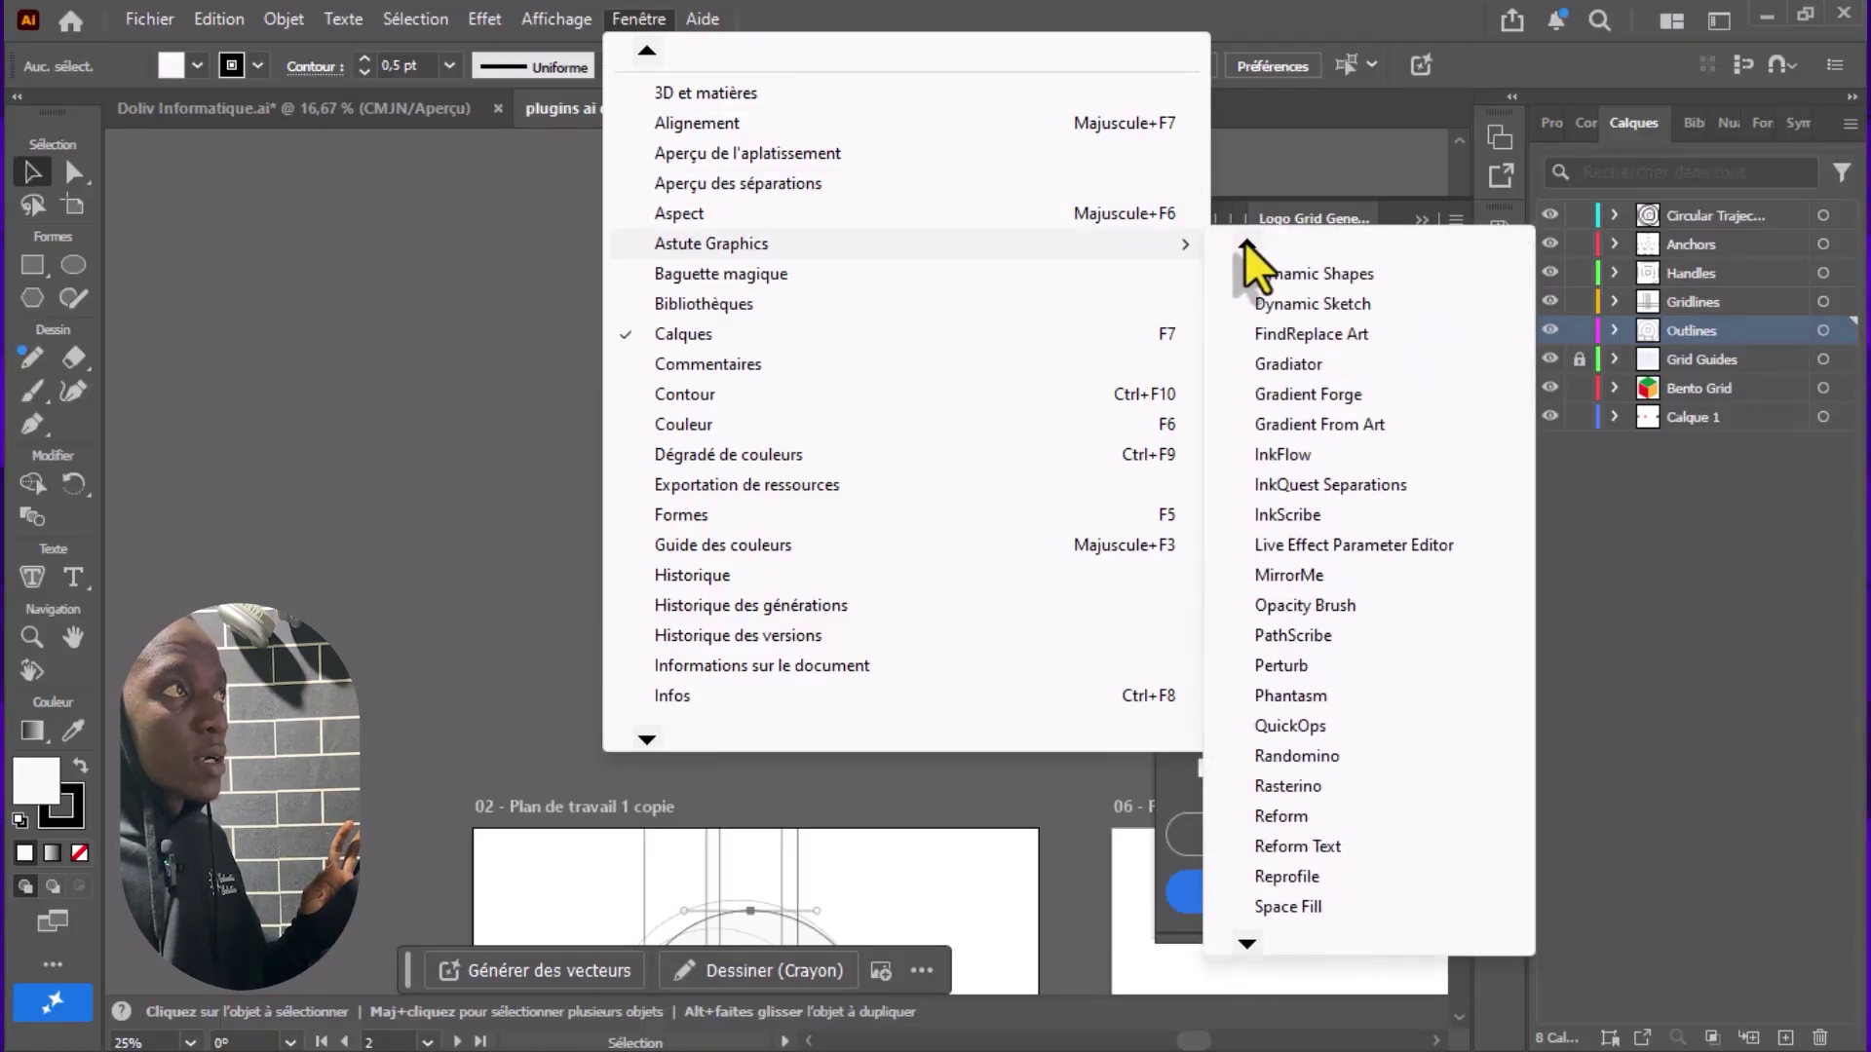